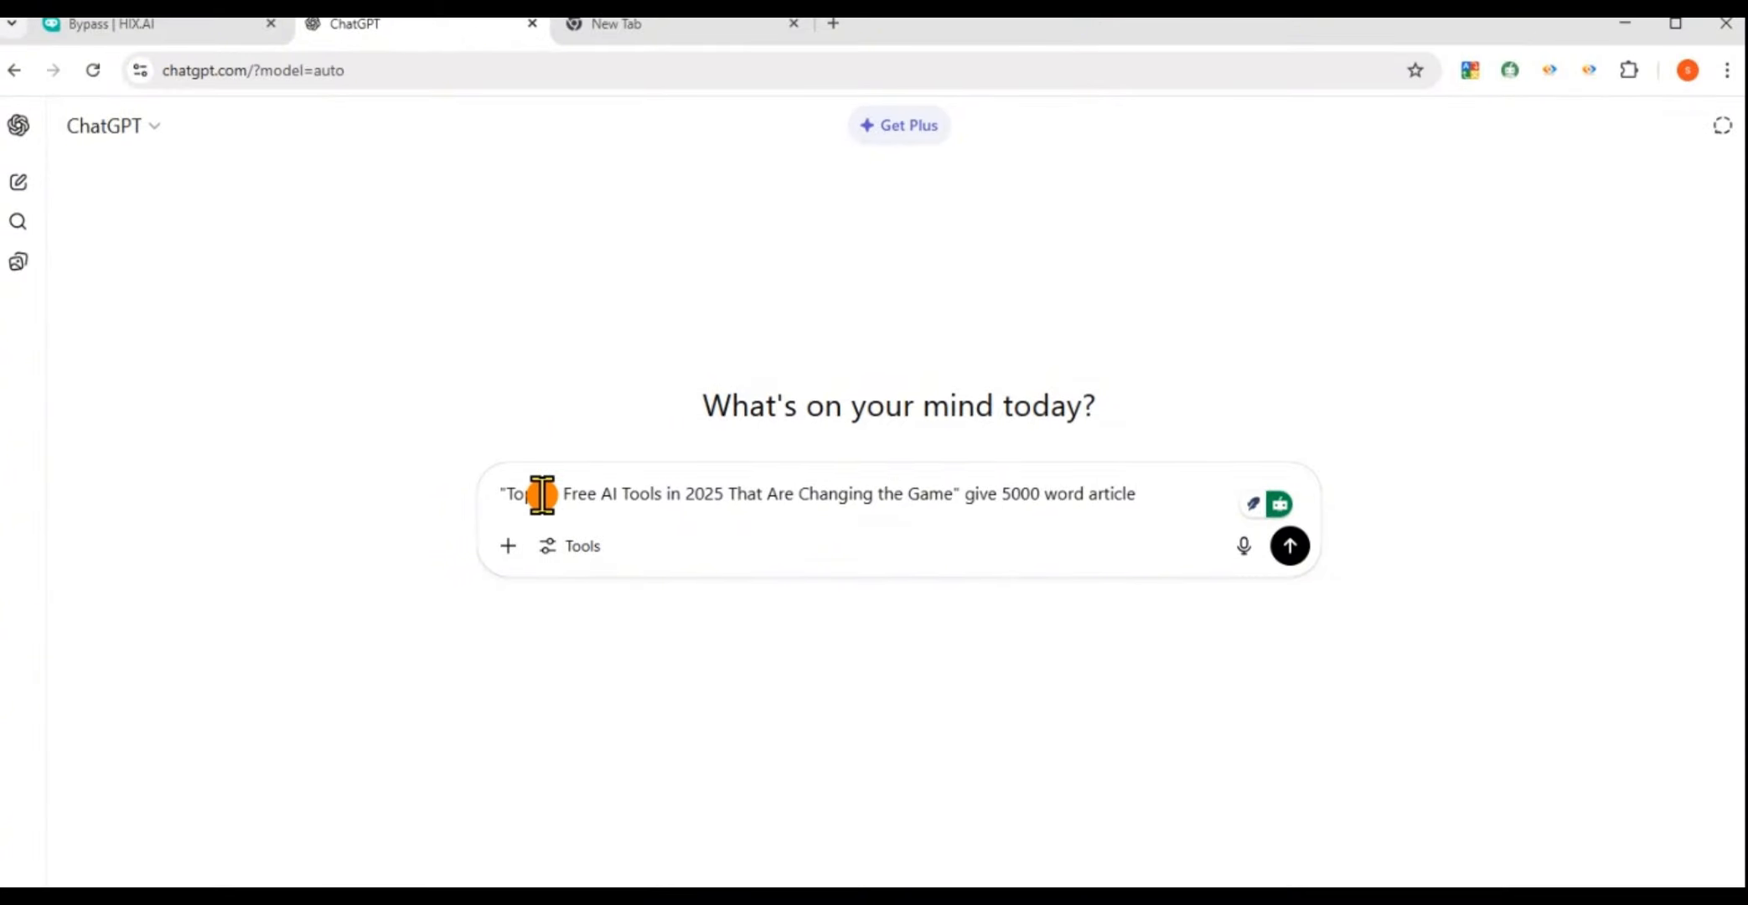
Submit the request for a 5000-word article on "Top 10 Free AI Tools in 2025 That Are Changing the Game" and review it to its end
left_click(1283, 548)
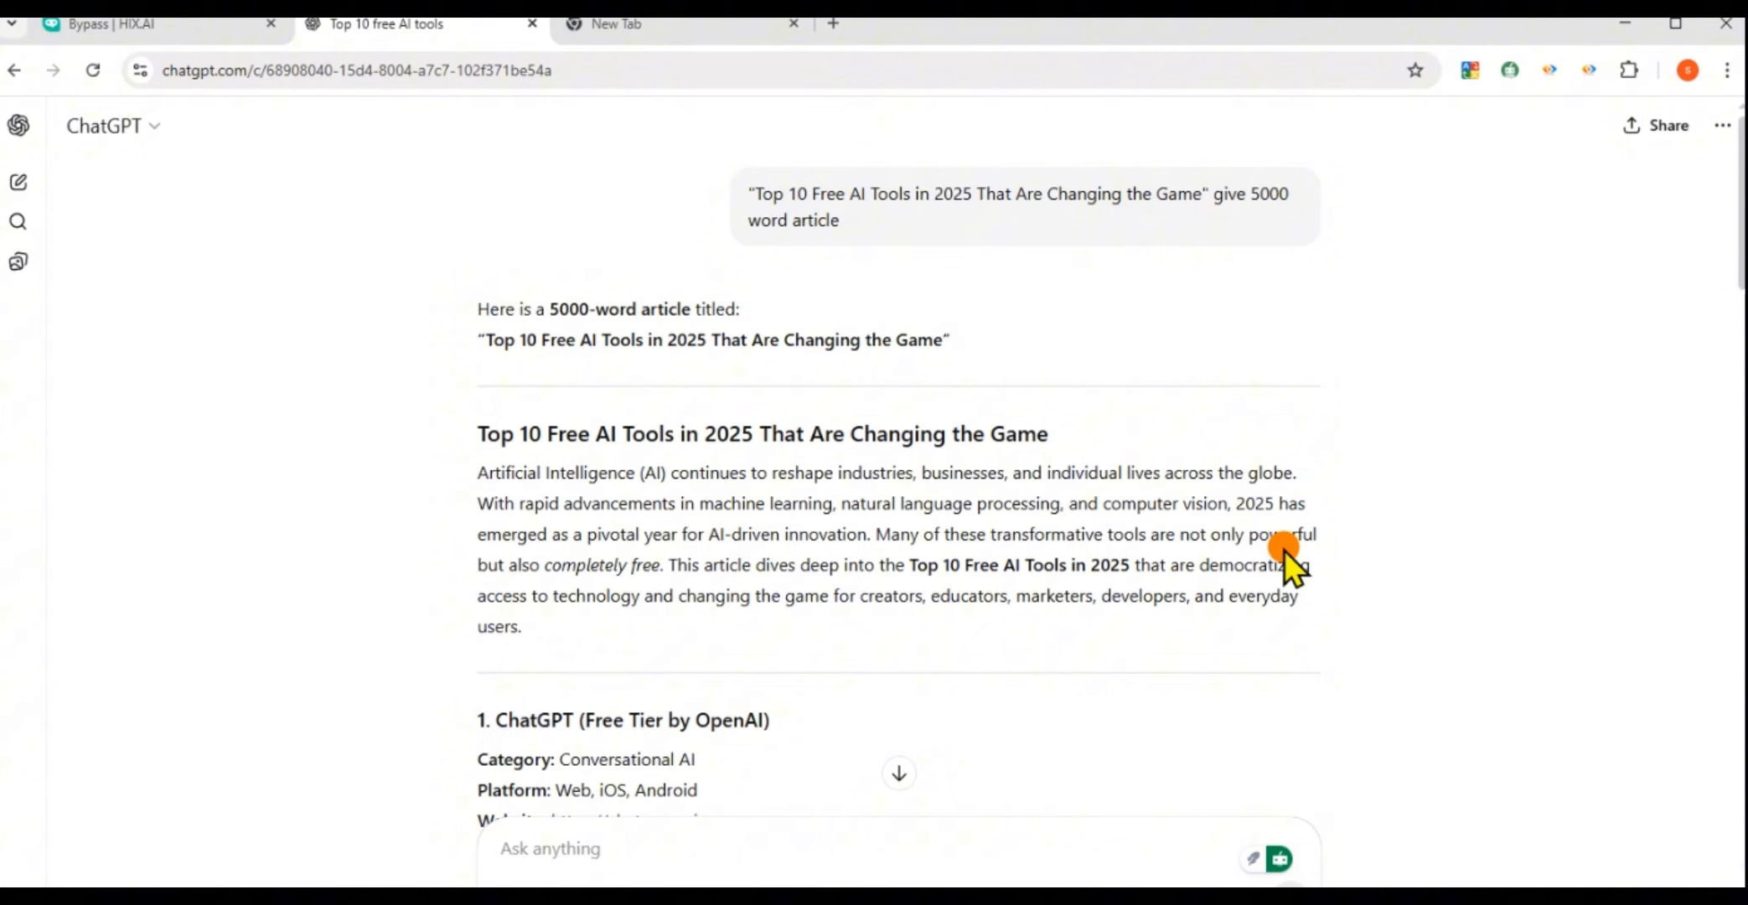
key("Page_Down")
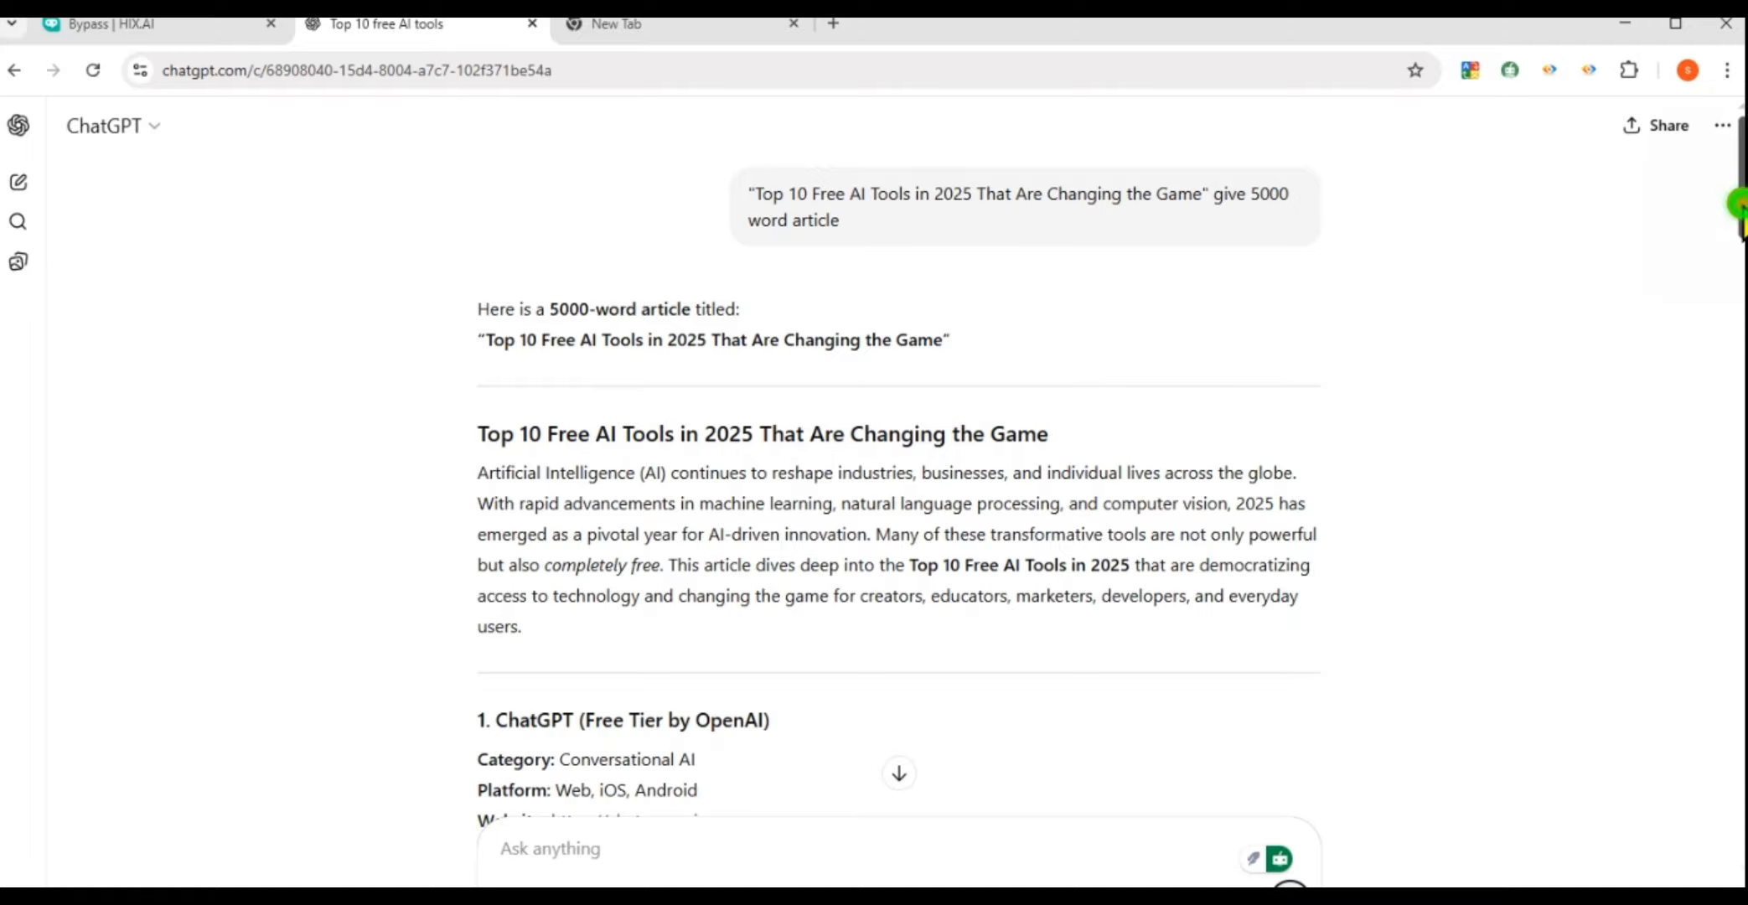
left_click_drag(1739, 214, 1739, 736)
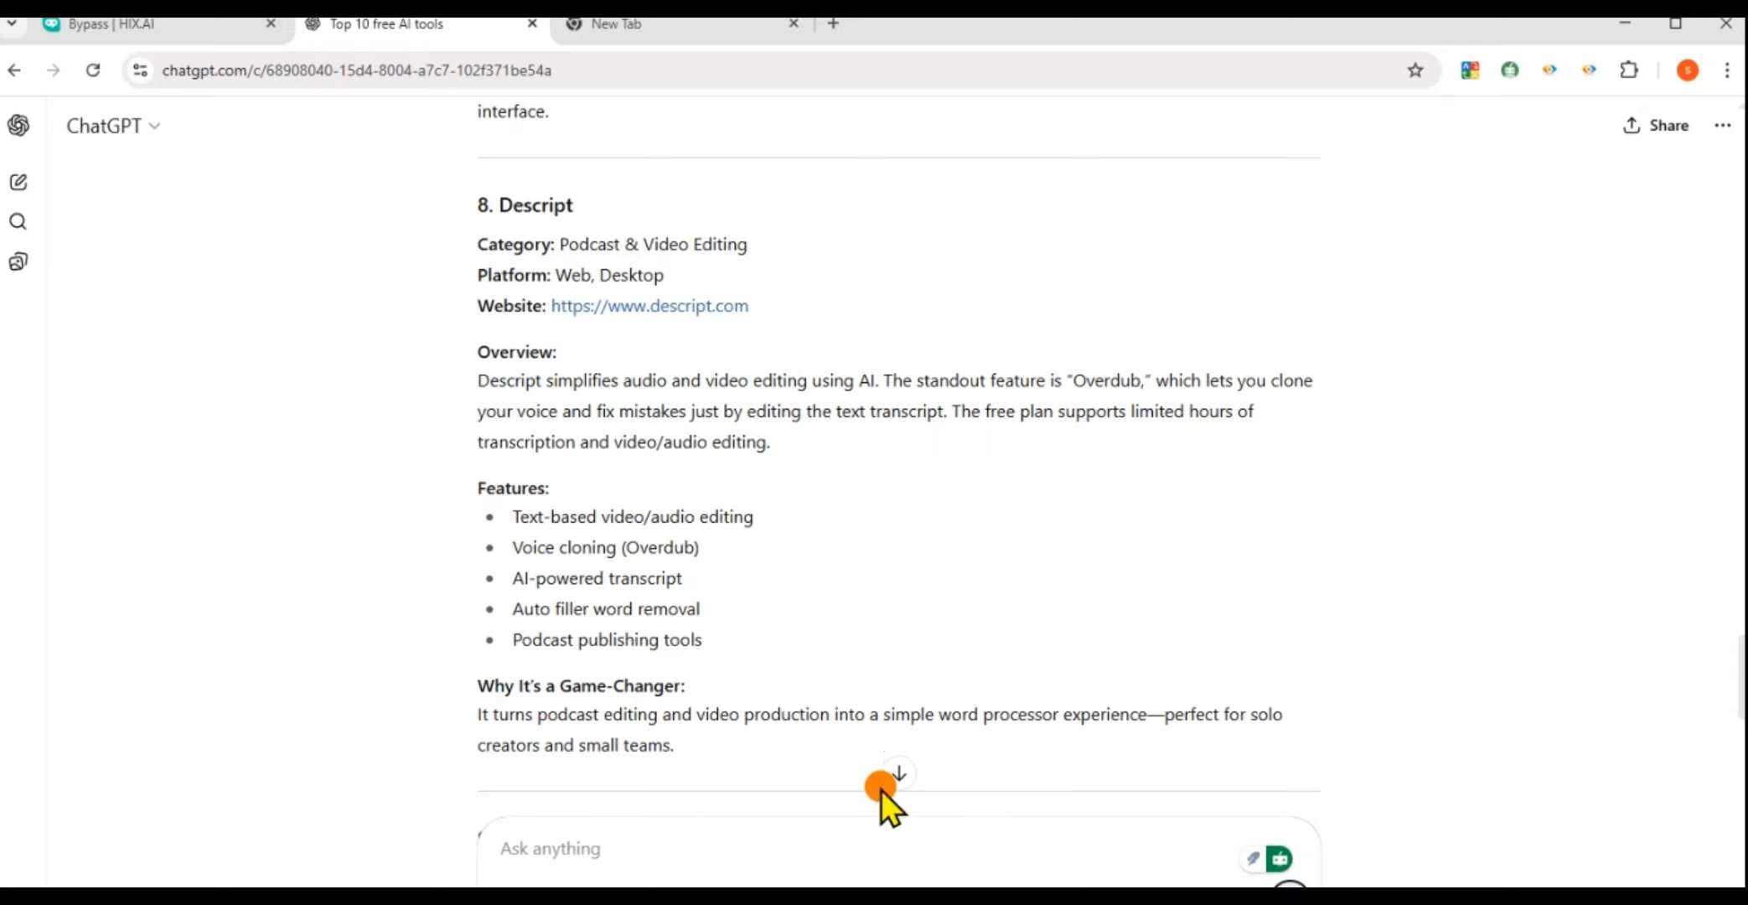
scroll(905, 779, "down", 15)
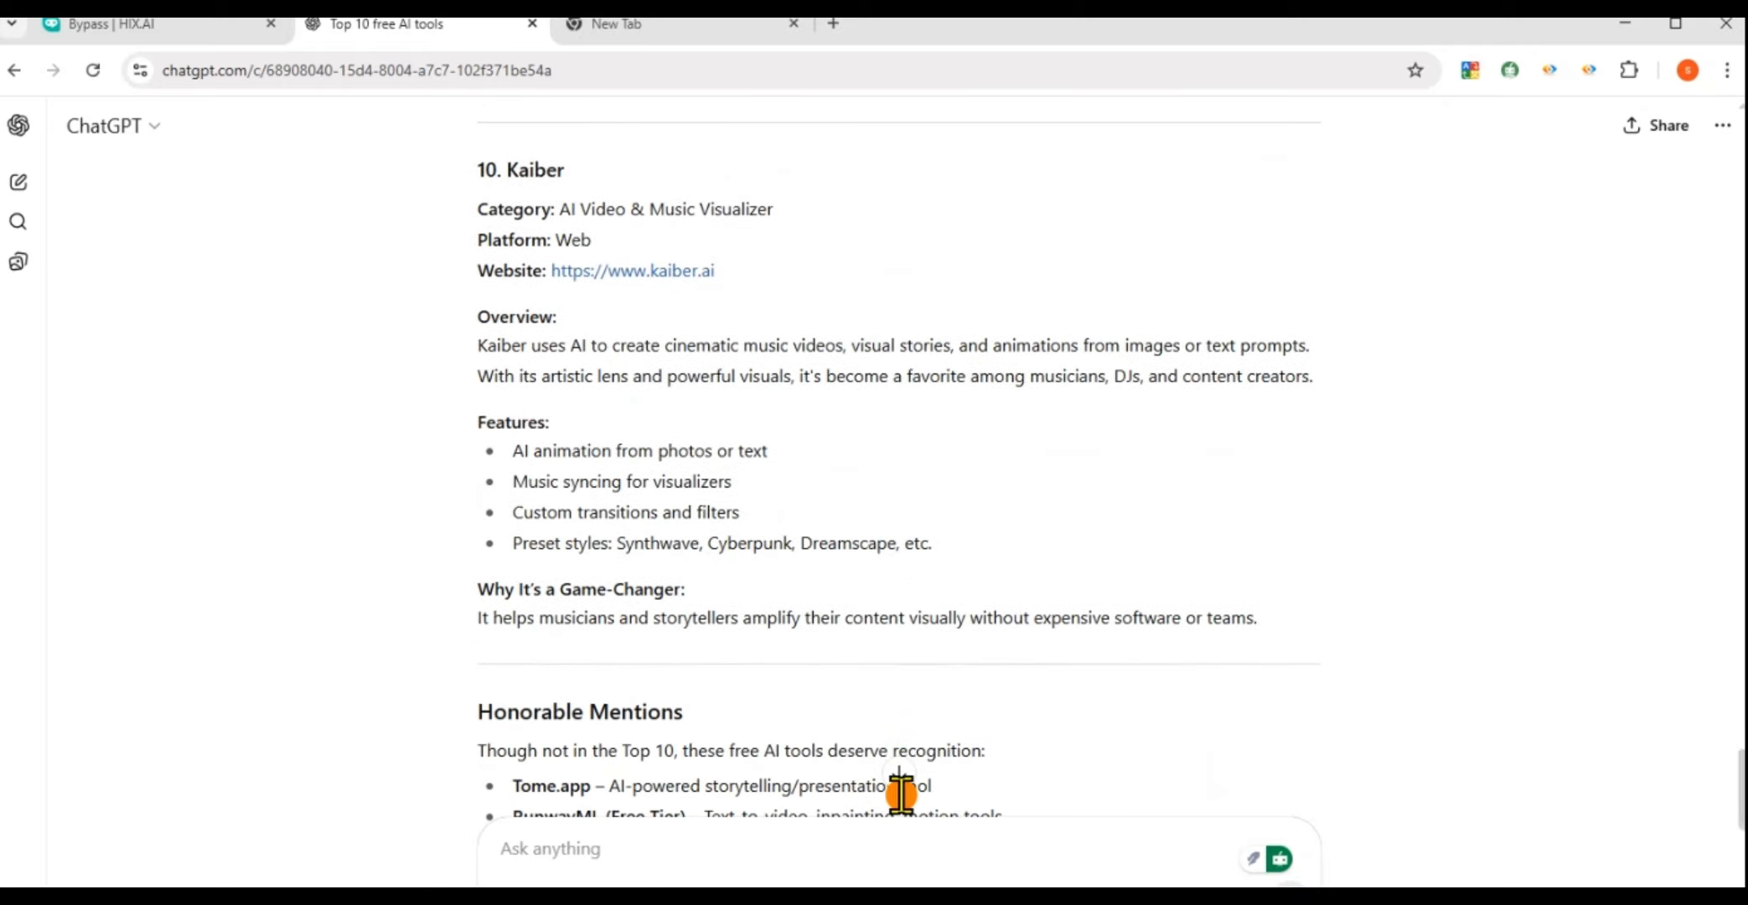
scroll(901, 792, "down", 3)
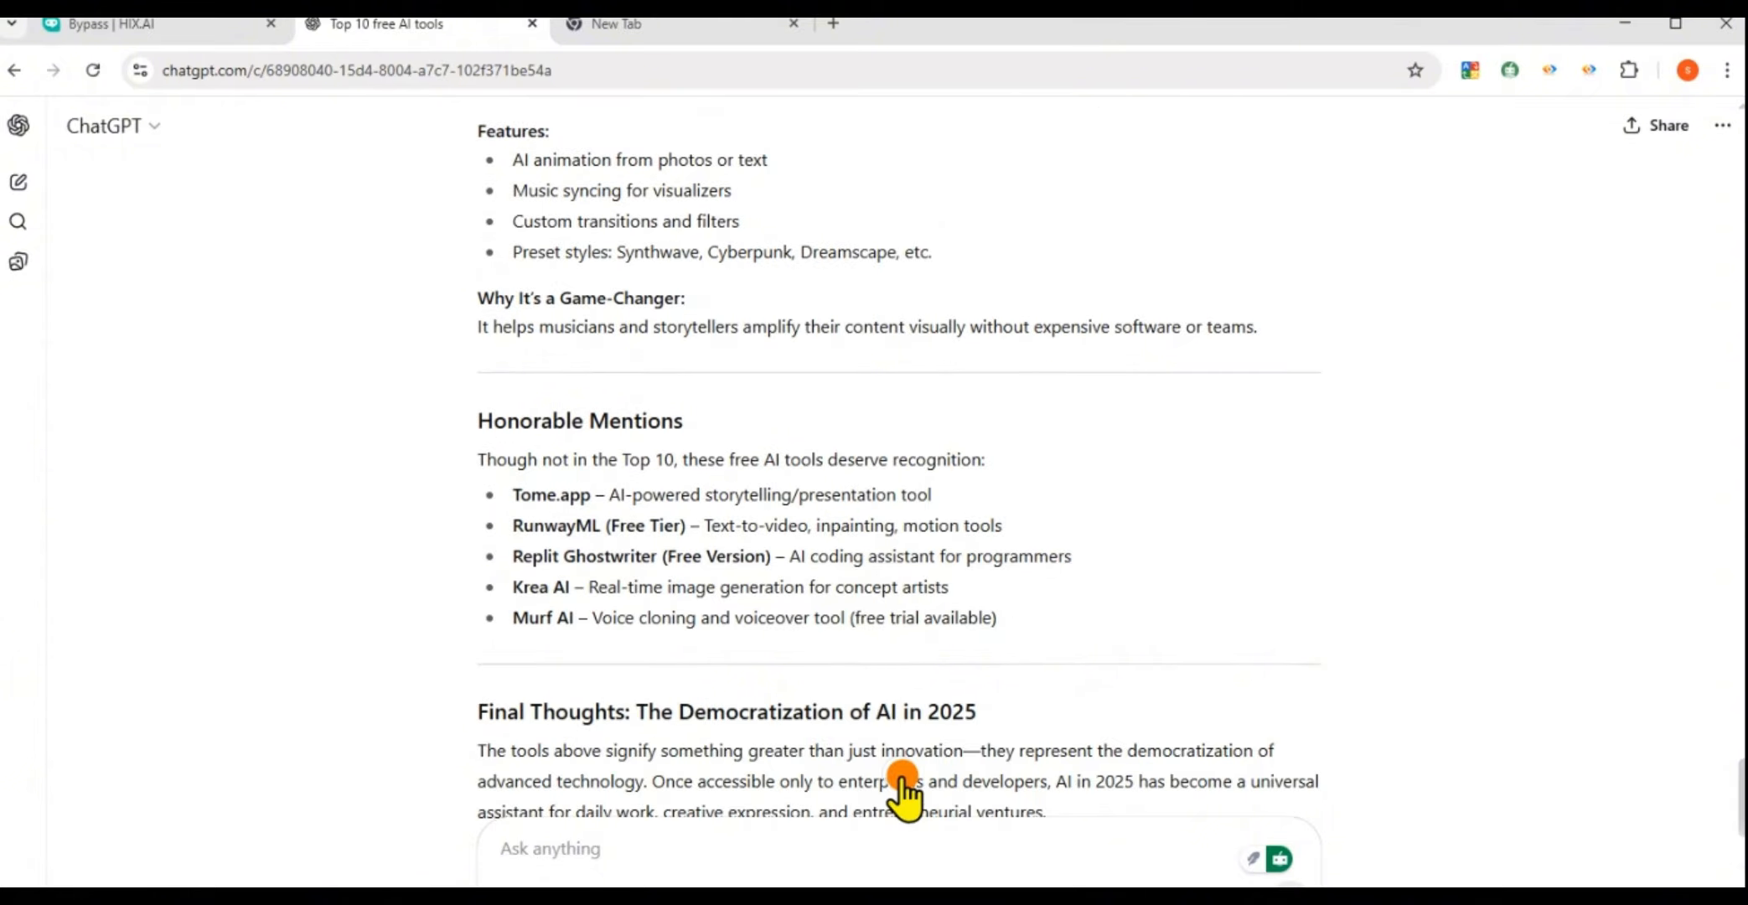
scroll(903, 787, "down", 4)
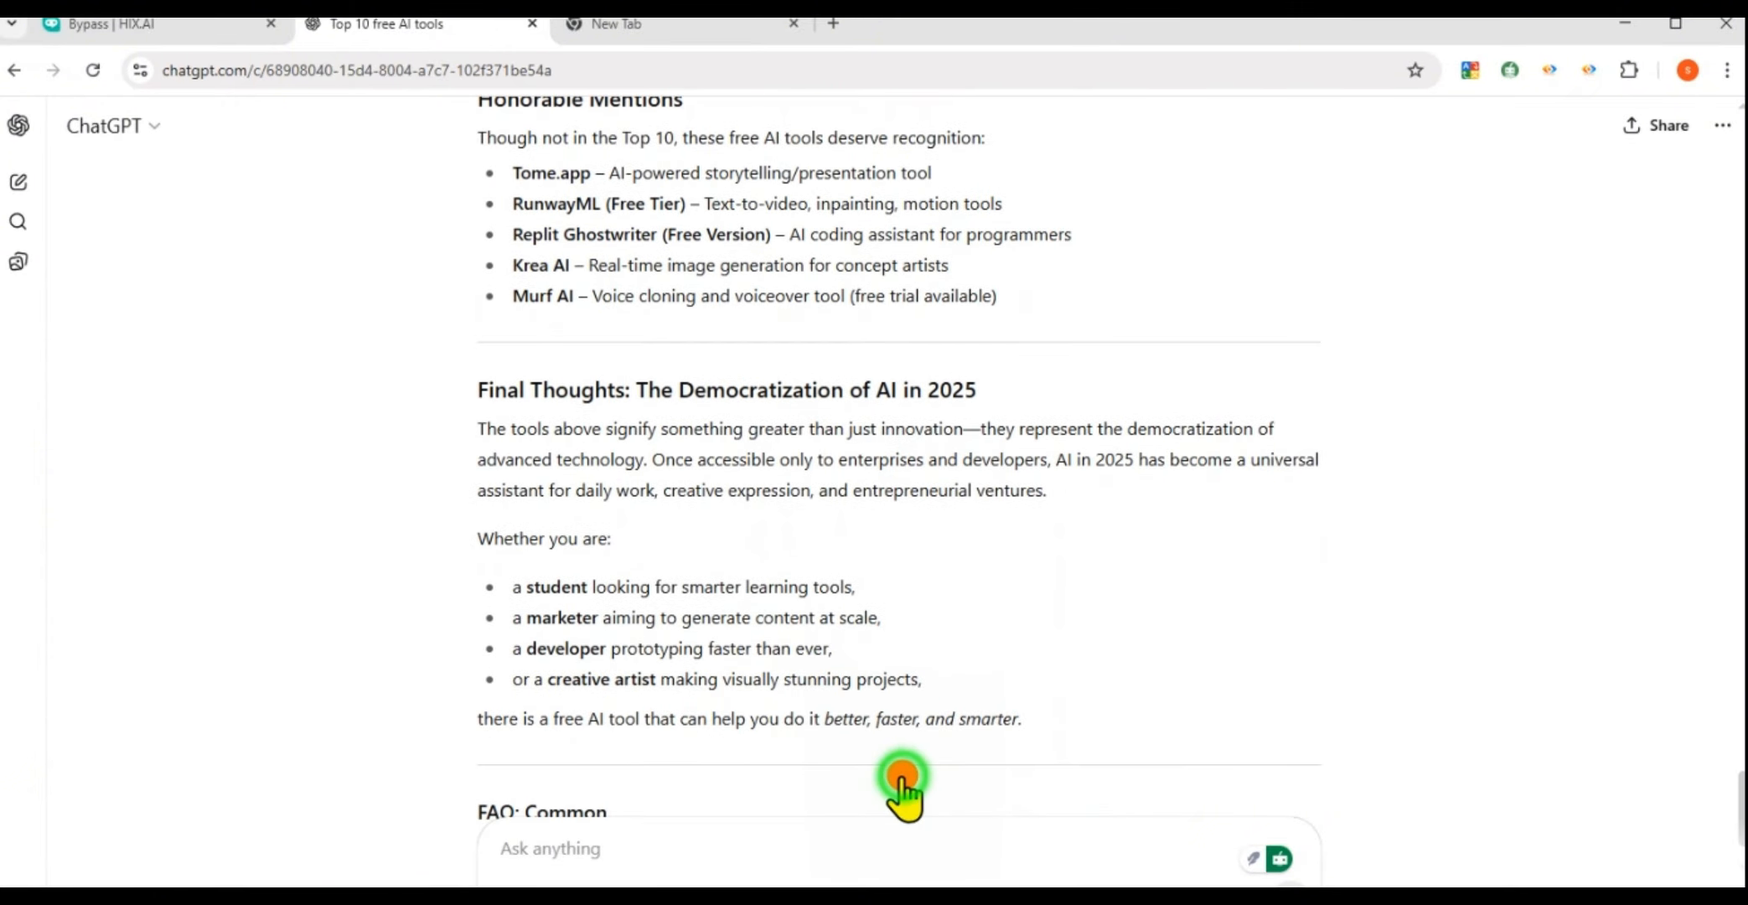
triple_click(902, 783)
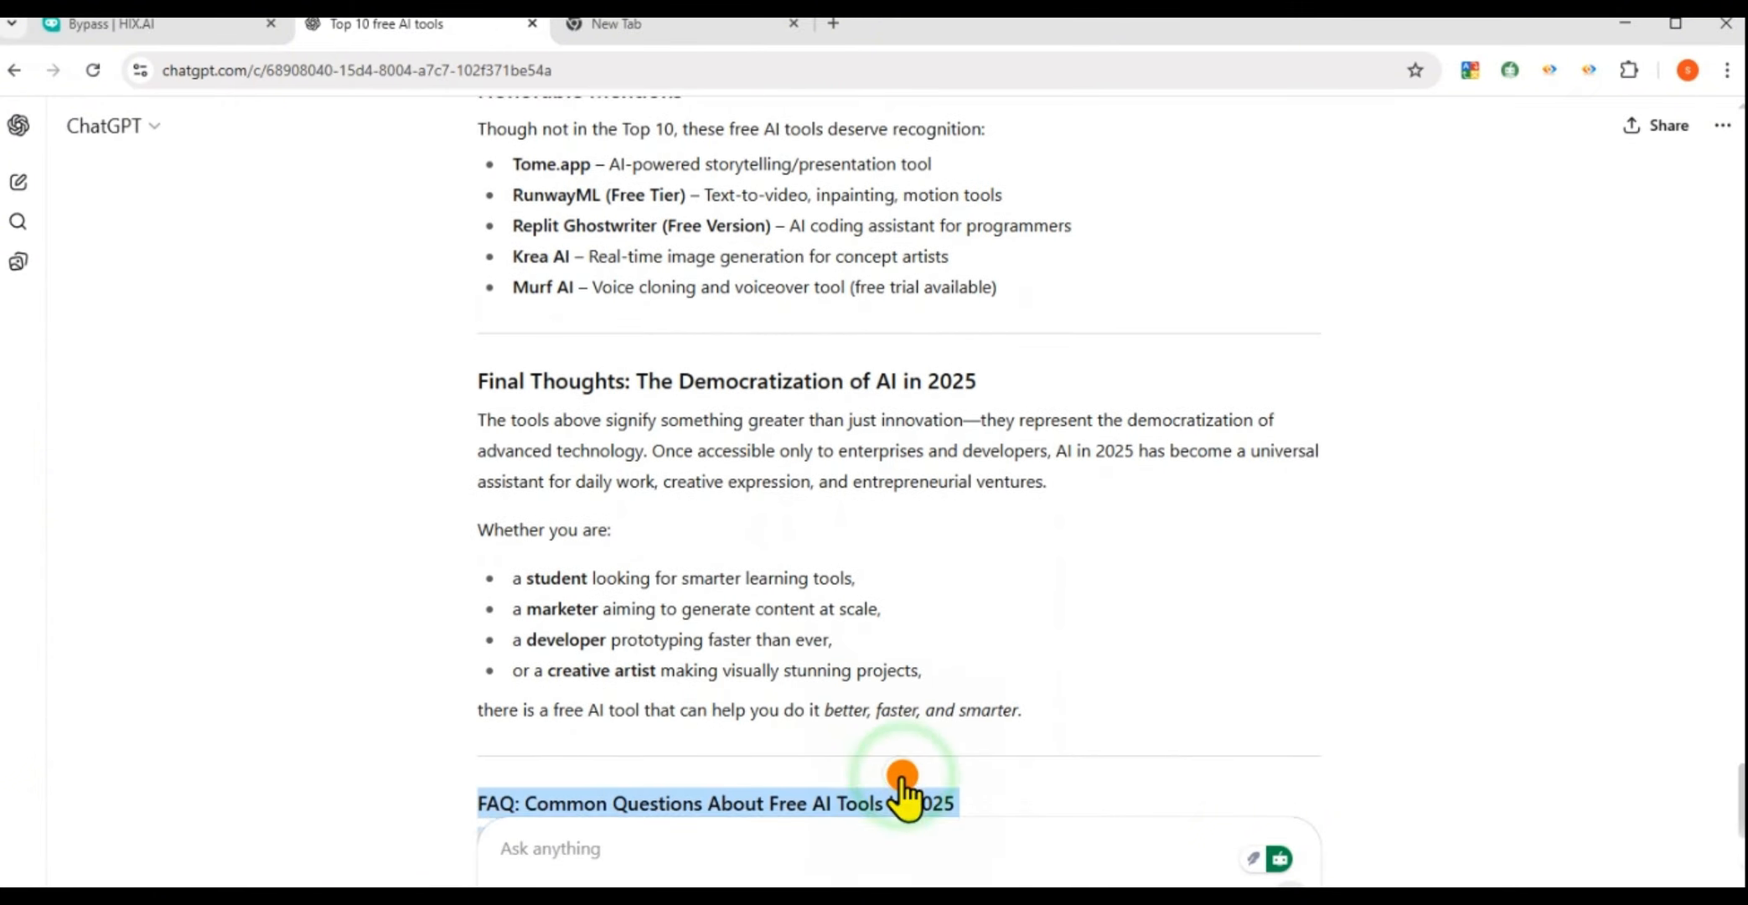
scroll(902, 784, "down", 1)
scroll(903, 788, "down", 4)
scroll(903, 787, "down", 2)
left_click_drag(903, 787, 903, 783)
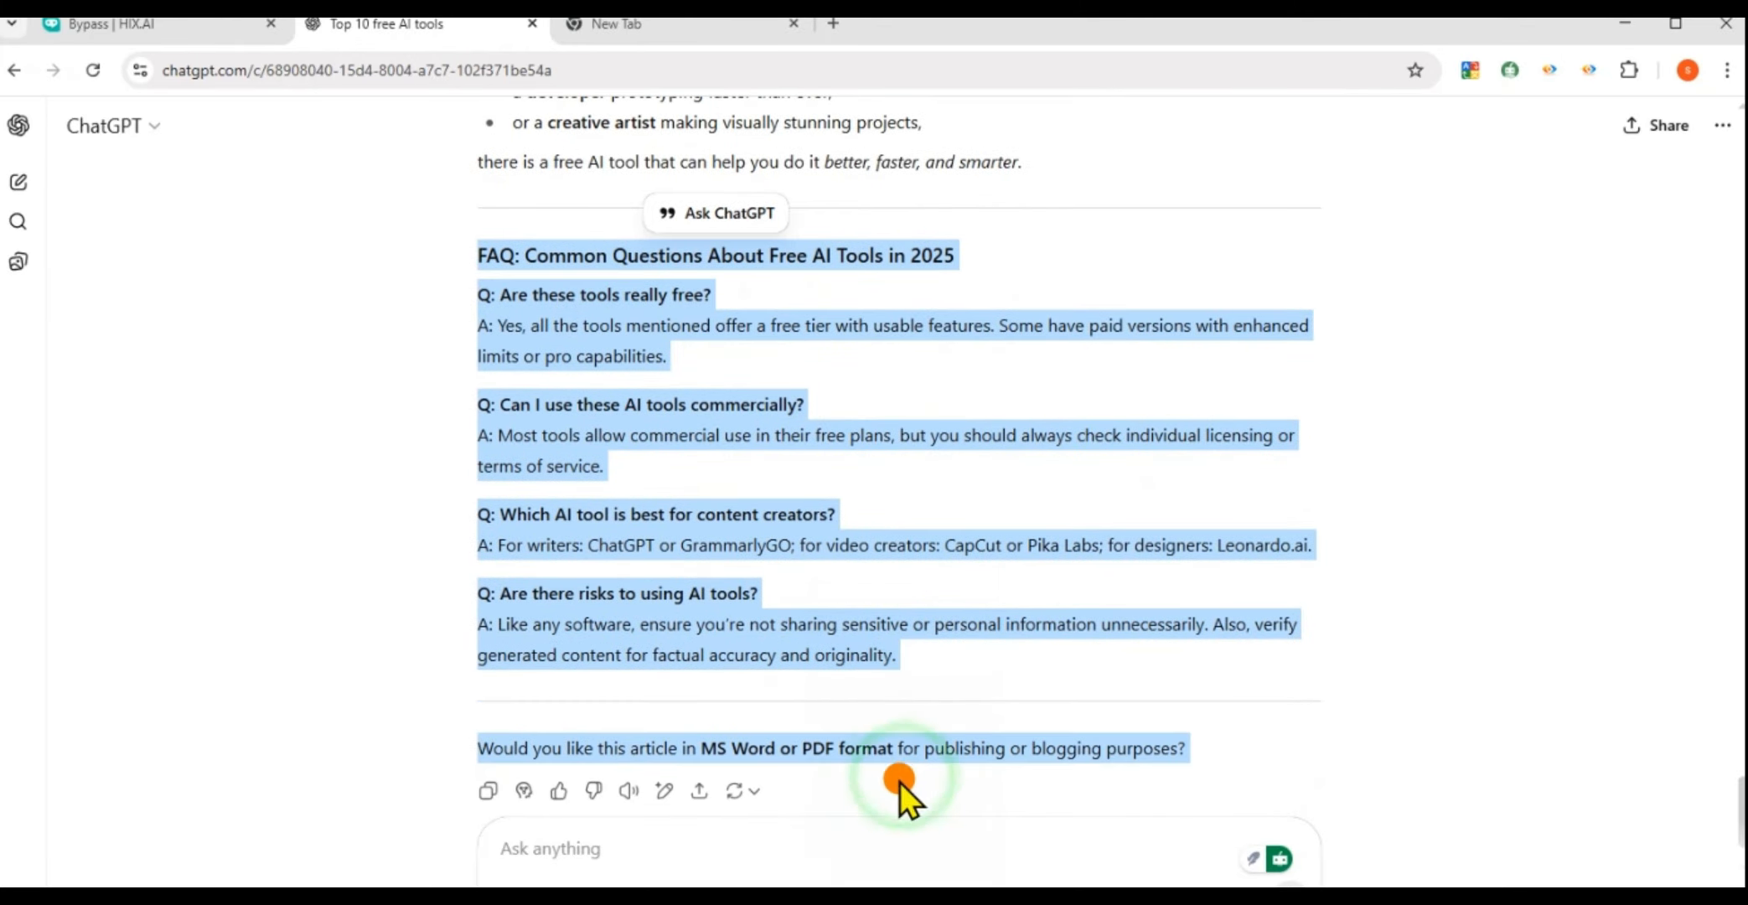
Ask ChatGPT for prompts to create an image for each of the above 10 tools
left_click(655, 849)
type("now give a prompt to create image for ")
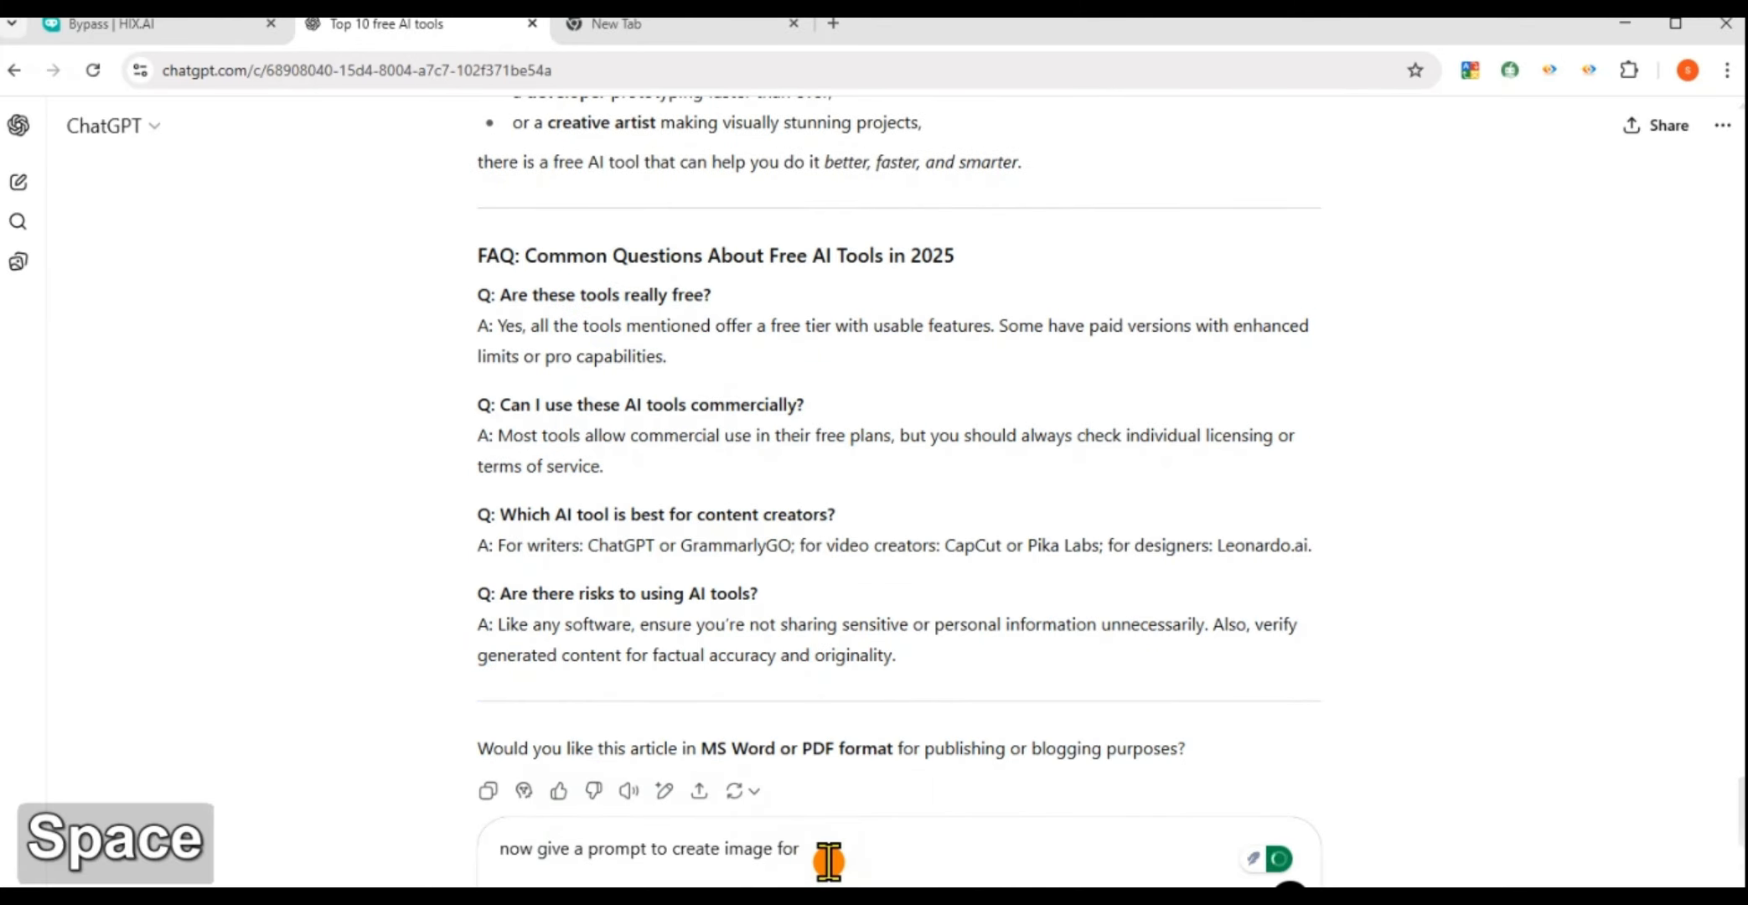
type("above 10 m")
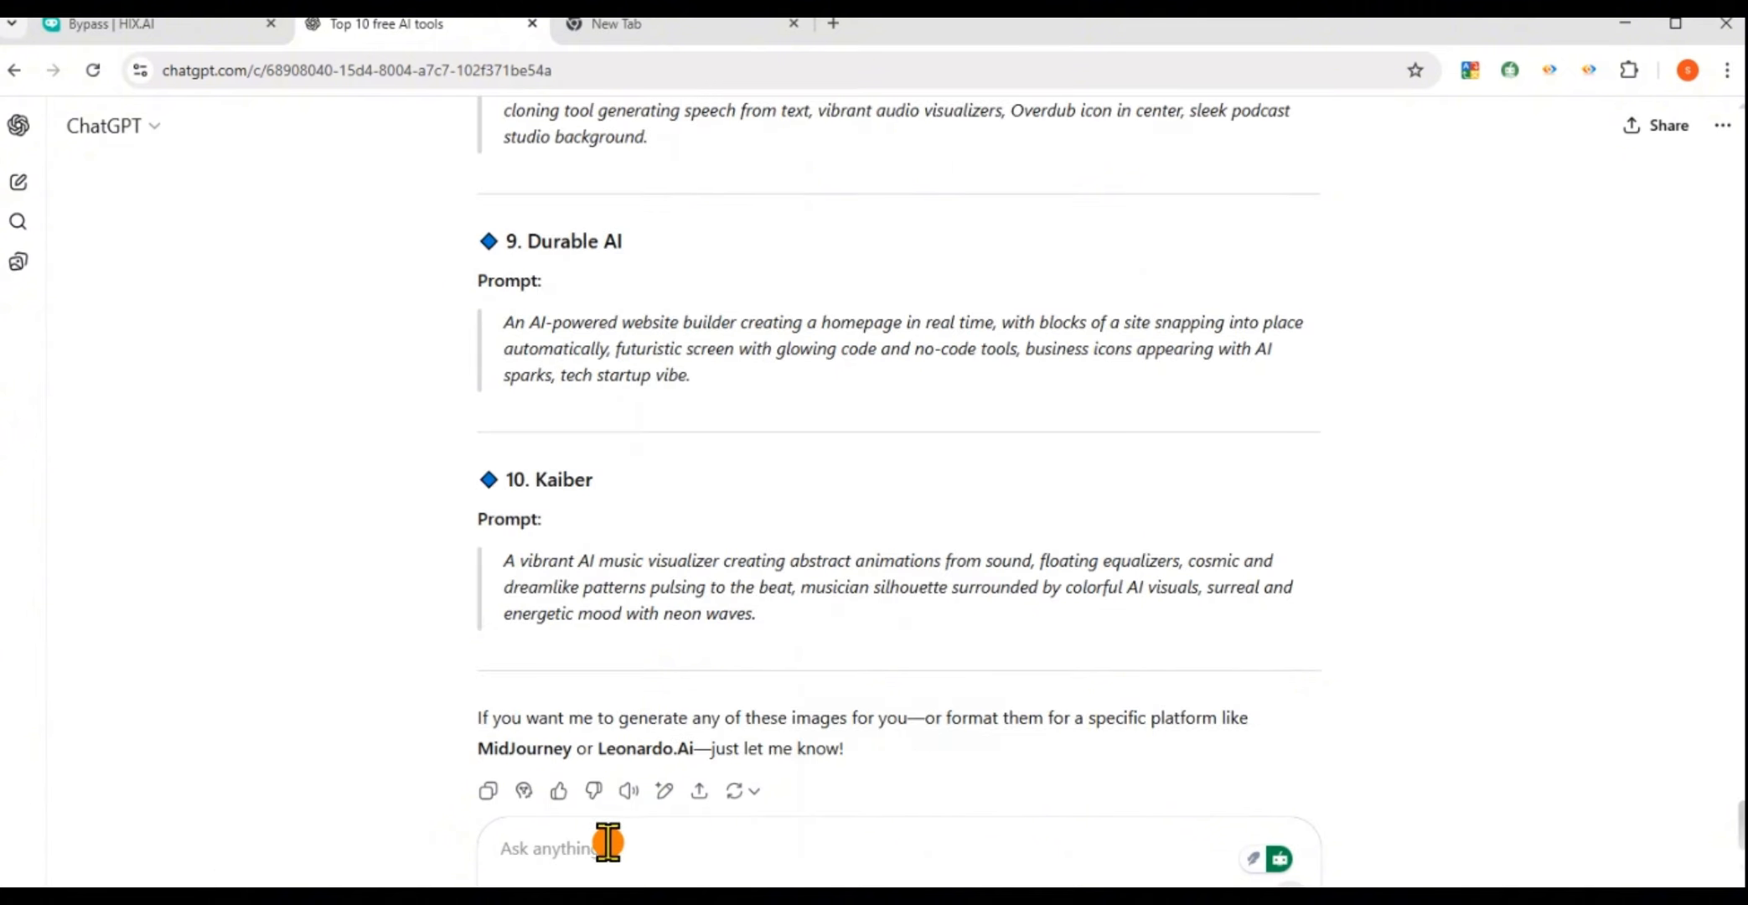
Ask ChatGPT in a follow-up message to add the tool name in the image for each prompt
left_click(605, 842)
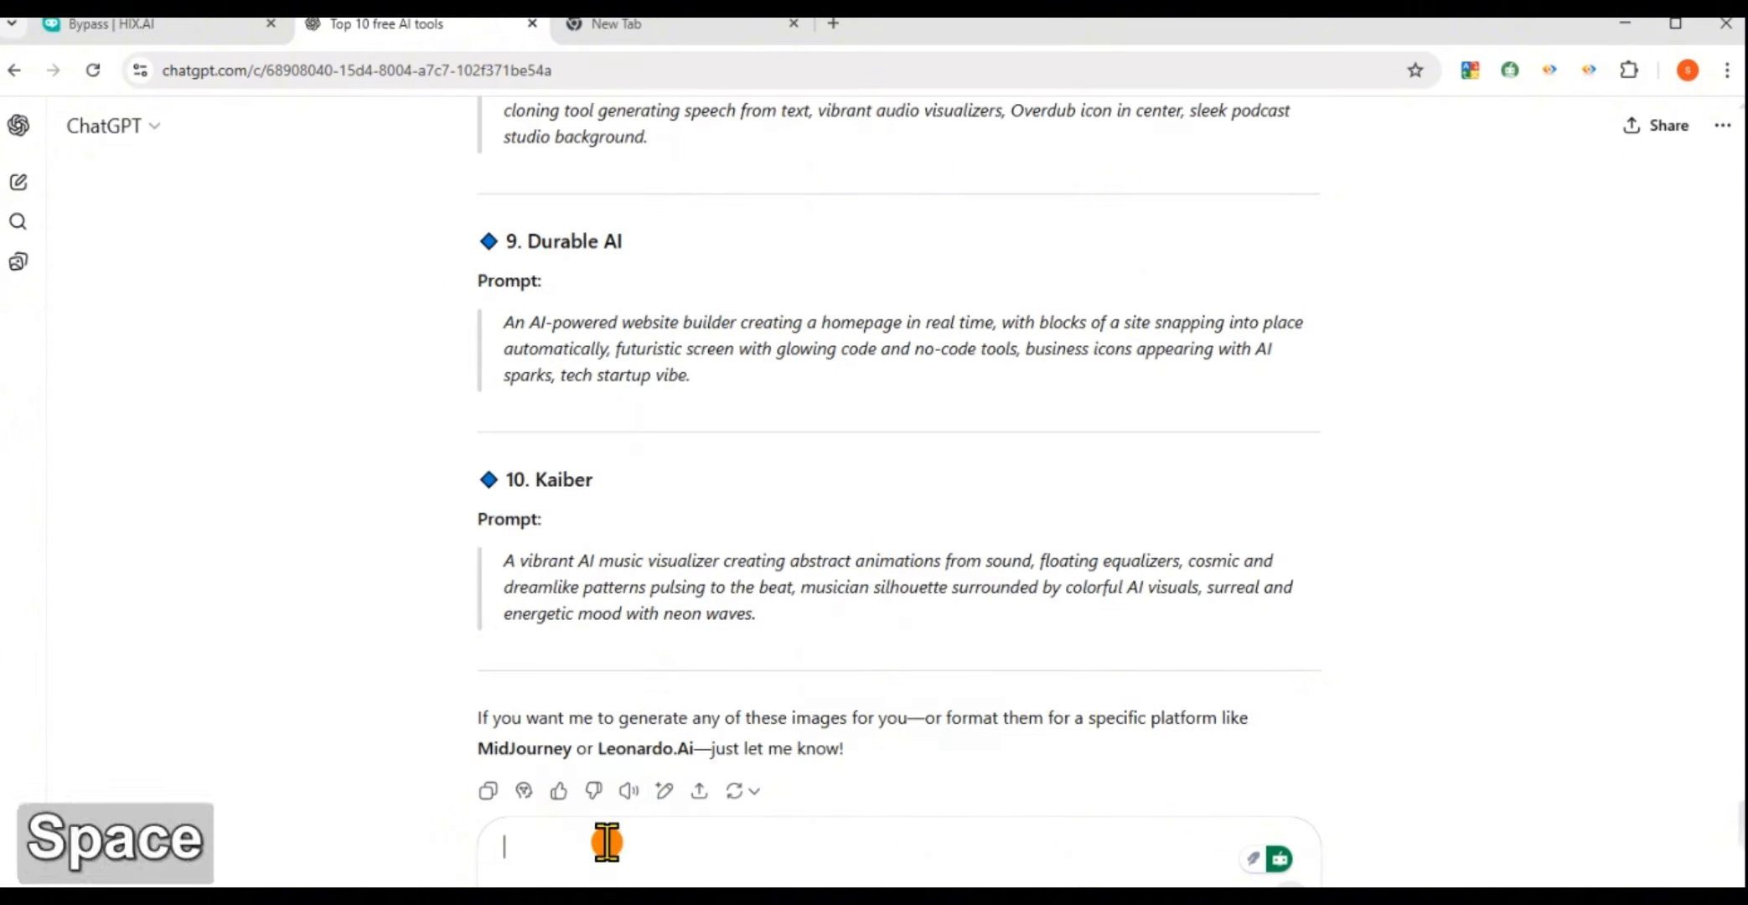
type("no i p")
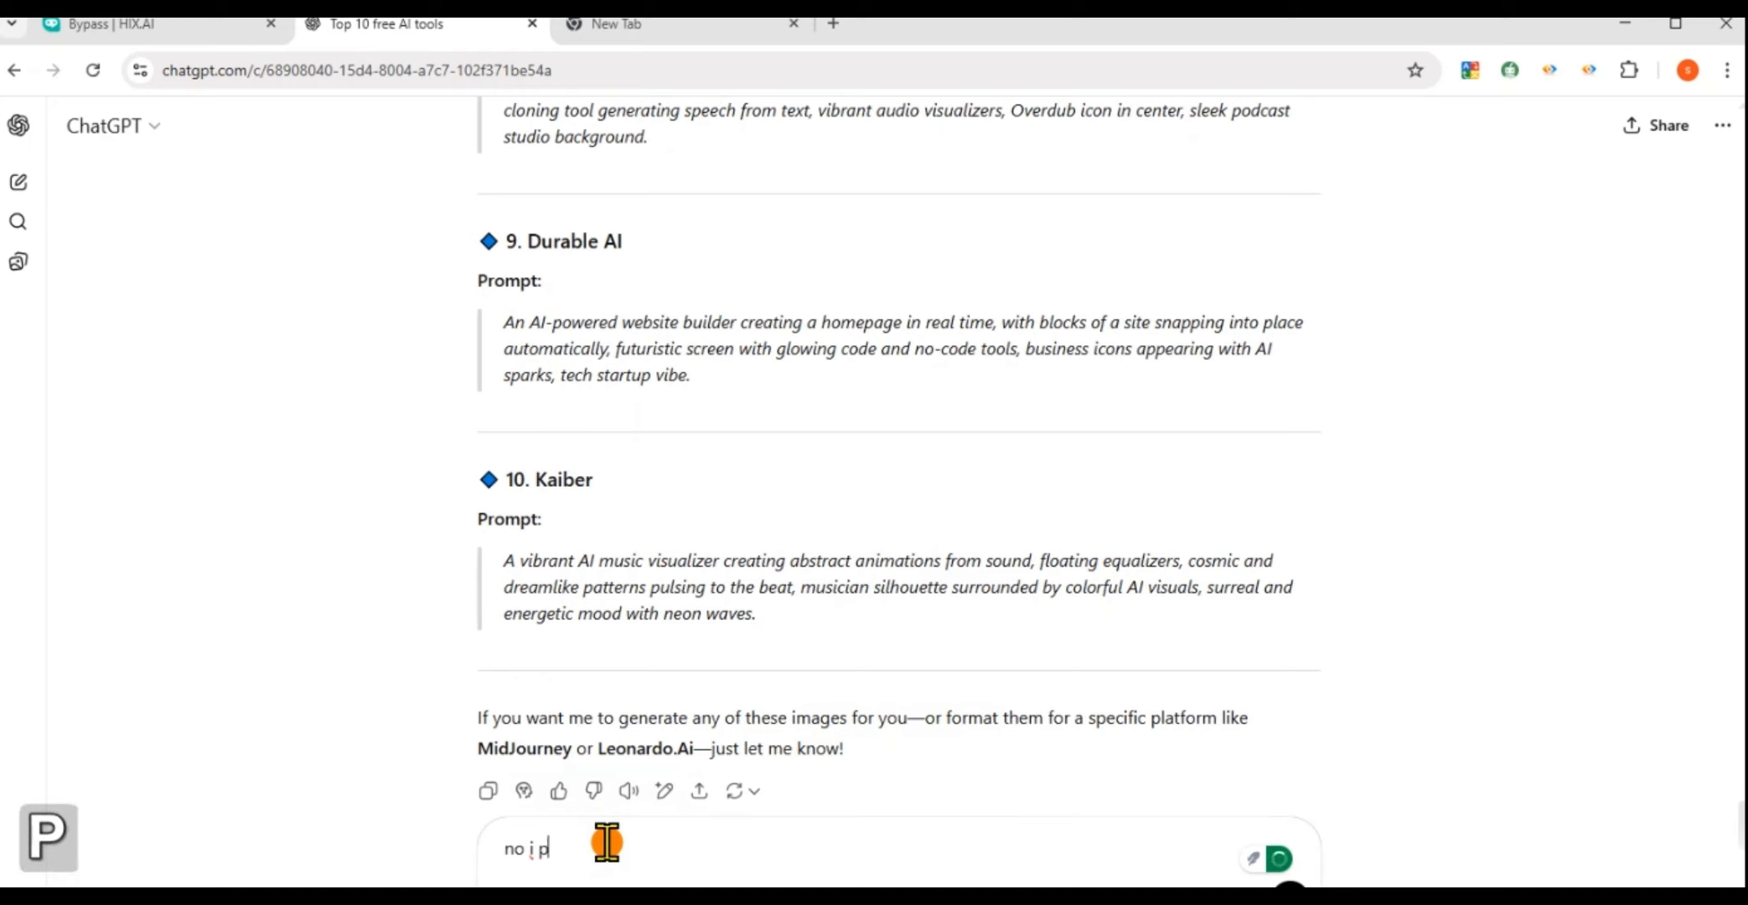
type("rompt add")
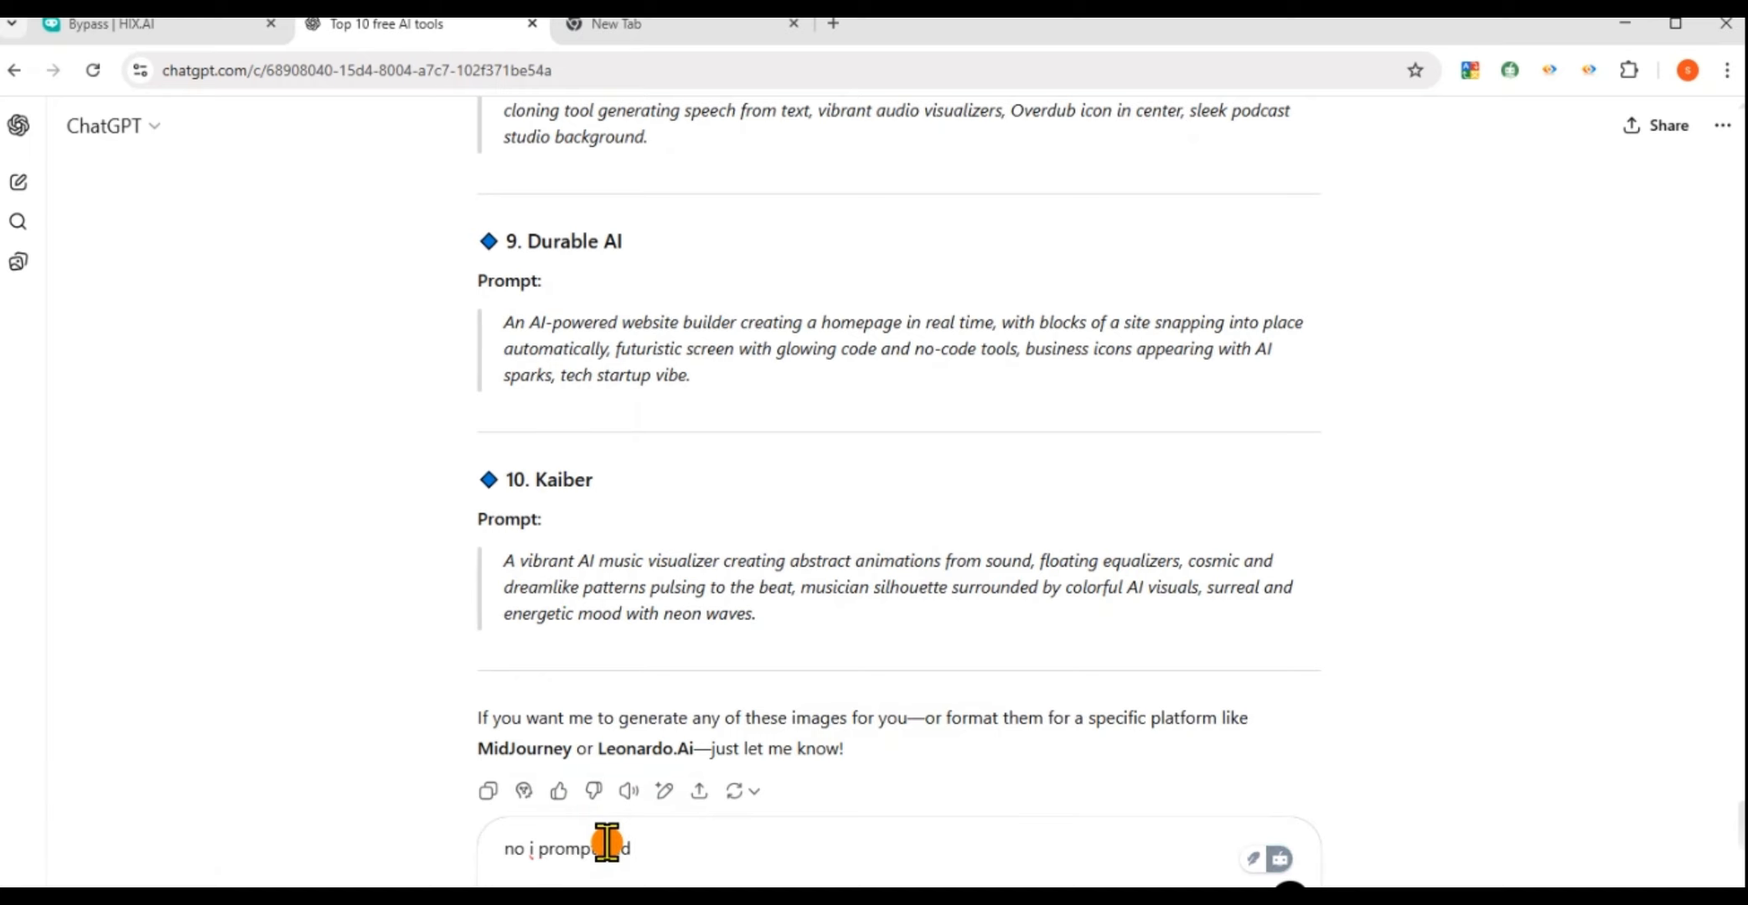
type(" tool name")
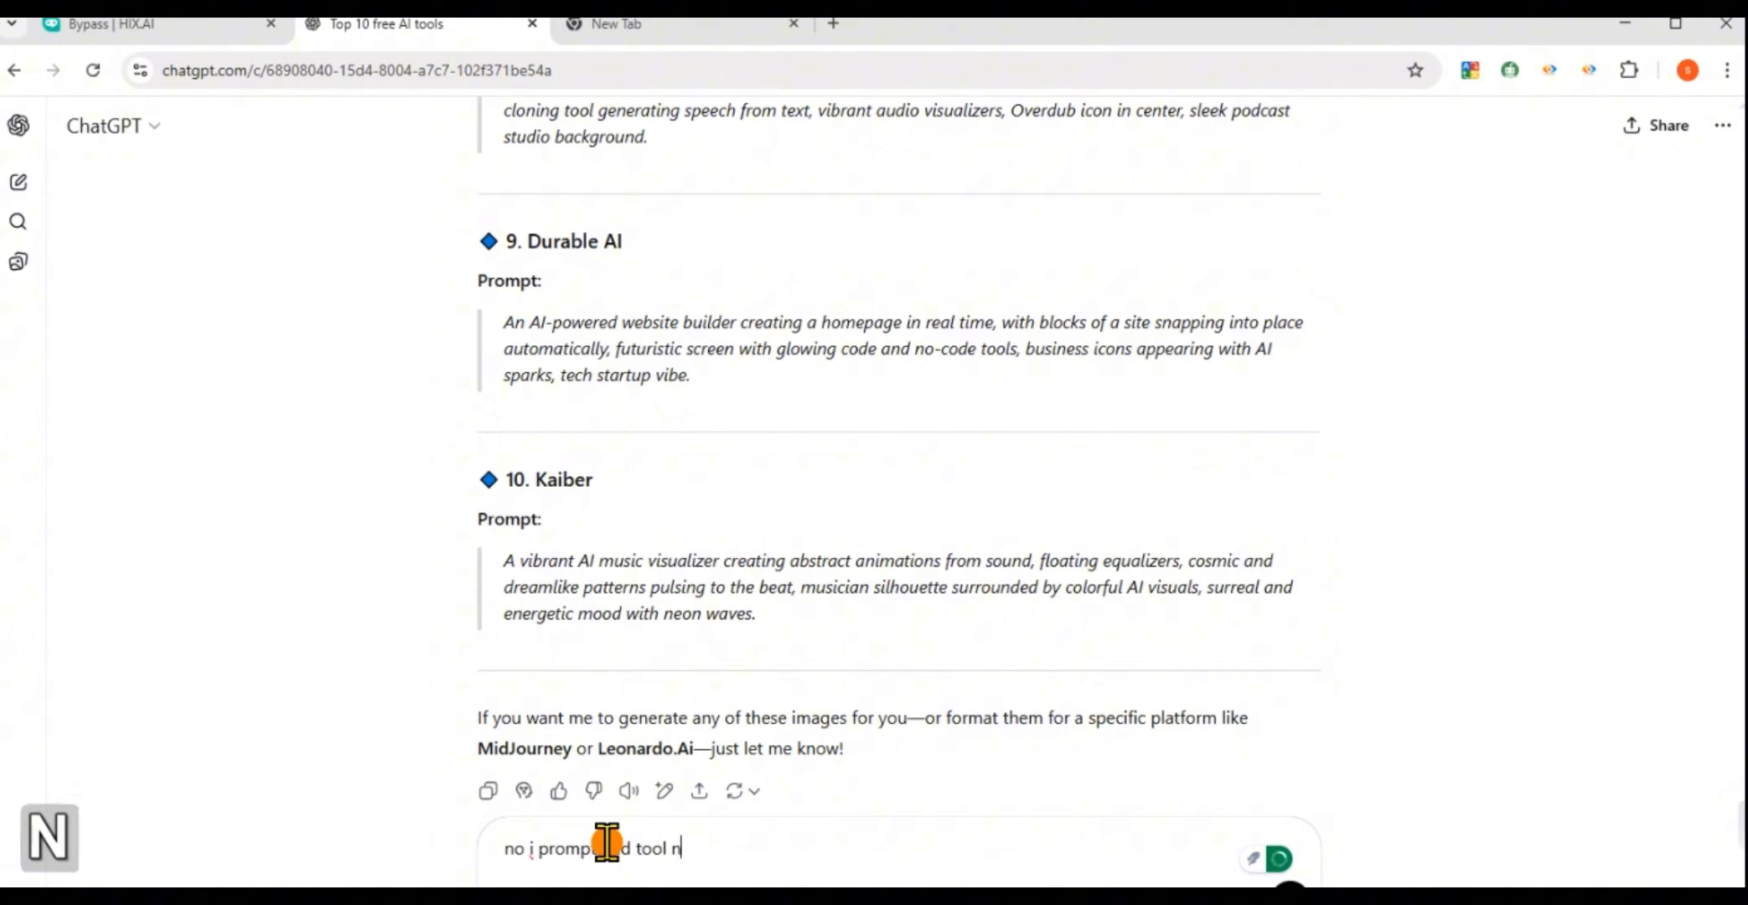
type(" in")
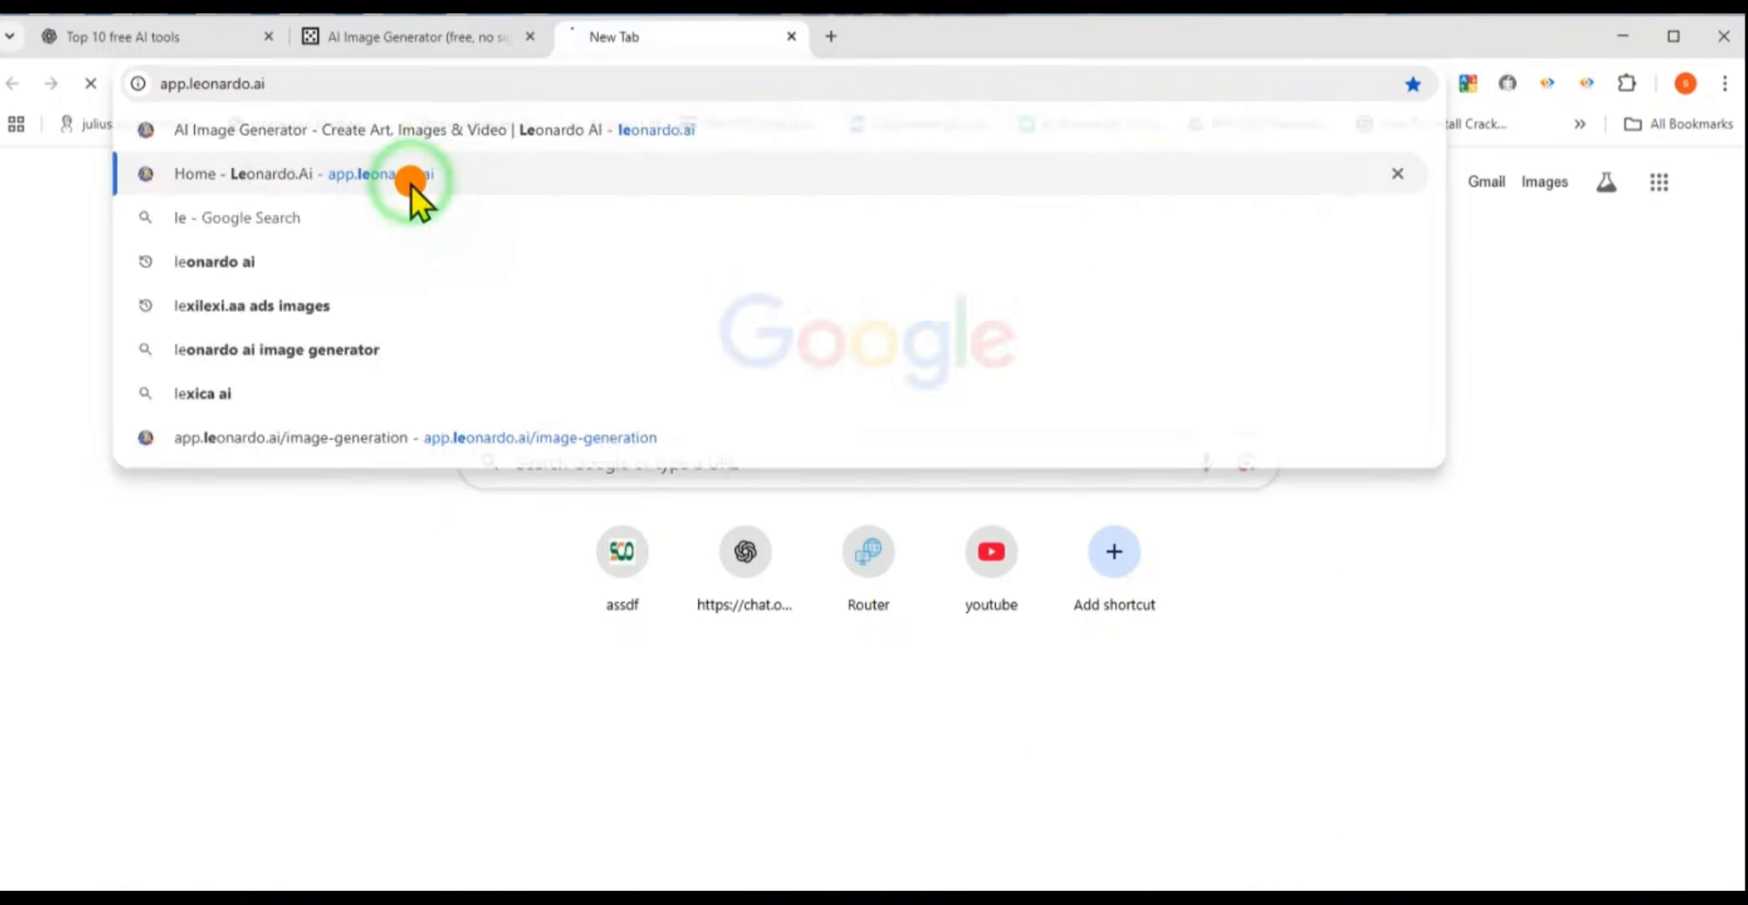
Open Leonardo.Ai's image generation page and generate images from the ChatGPT assistant-interface prompt, replacing the existing prompt text
left_click(412, 185)
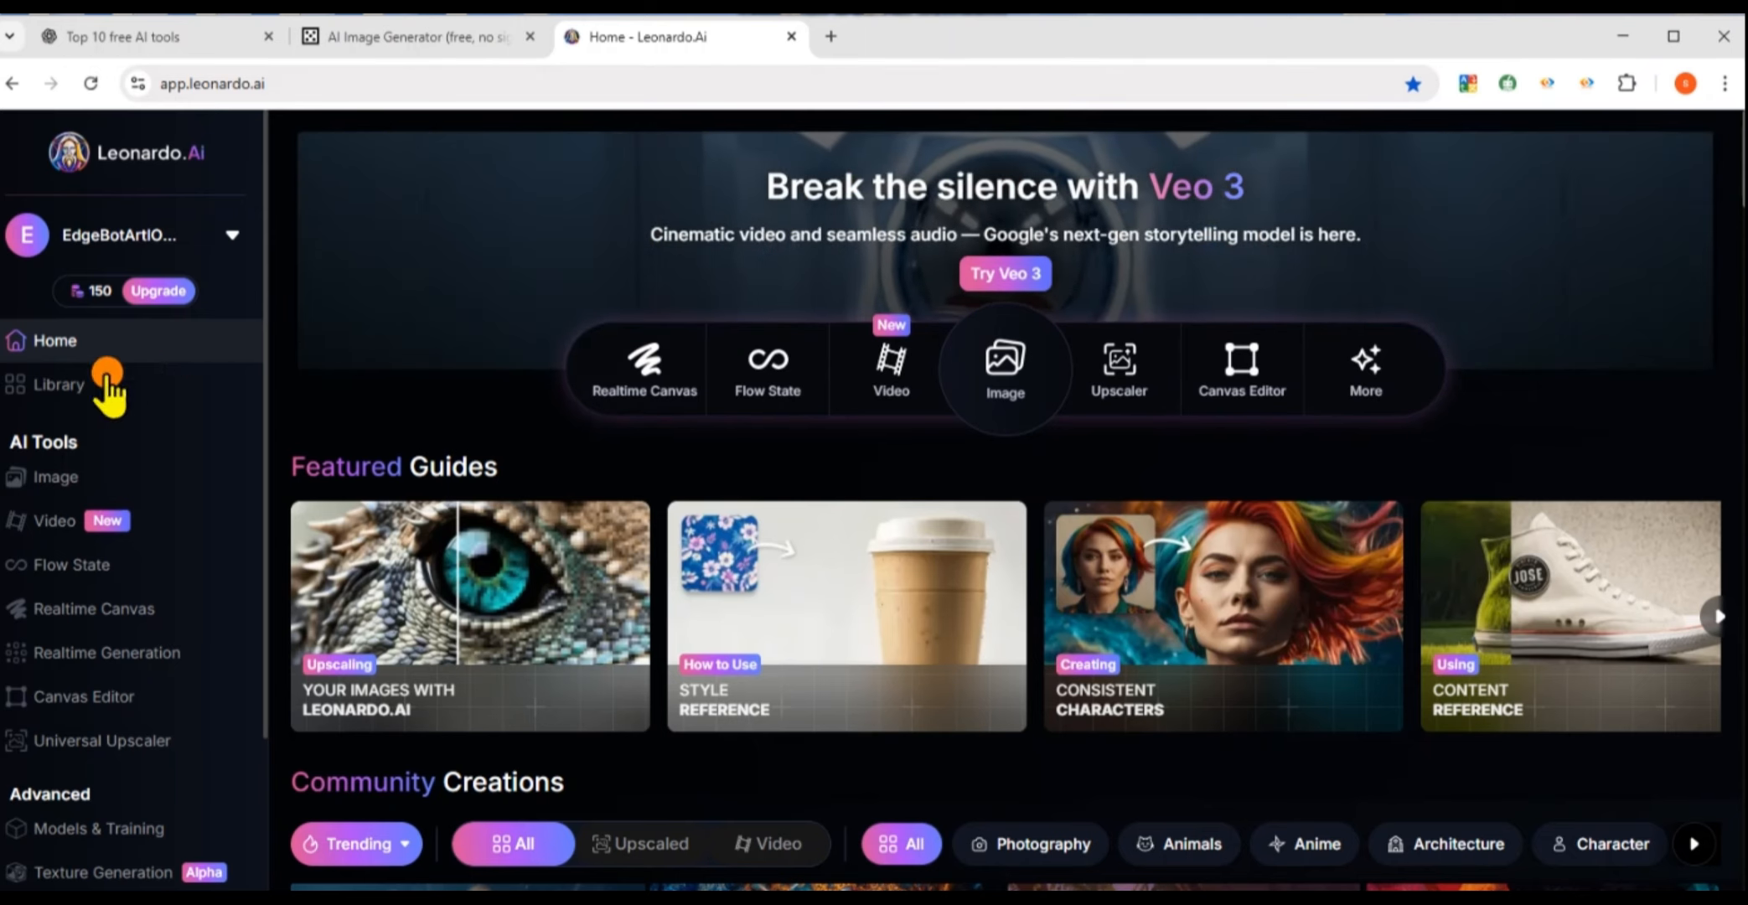
left_click(57, 479)
key("ctrl+a")
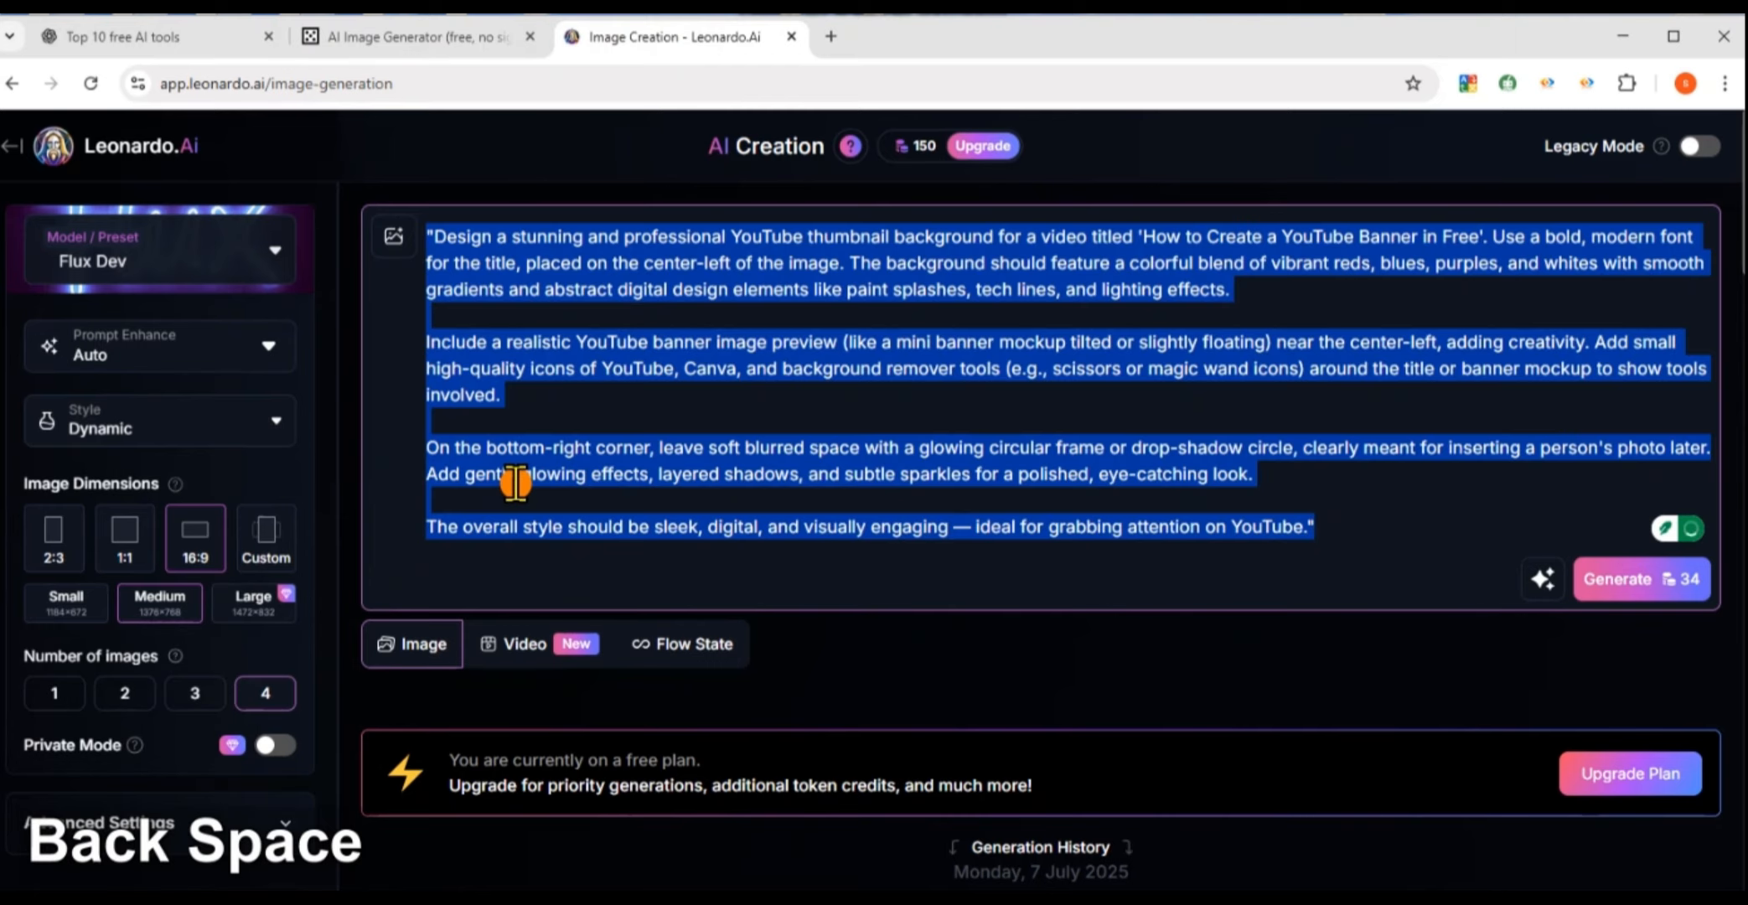
key("BackSpace")
type("A futuristic digital assistant interface in a glowing tech environment, with a chatbot window open and AI brain hologram. The words \"ChatGPT\" displayed in large glowing neon green letters above or floating within the interface. Soft lights, futuristic UI, and clean minimal background.")
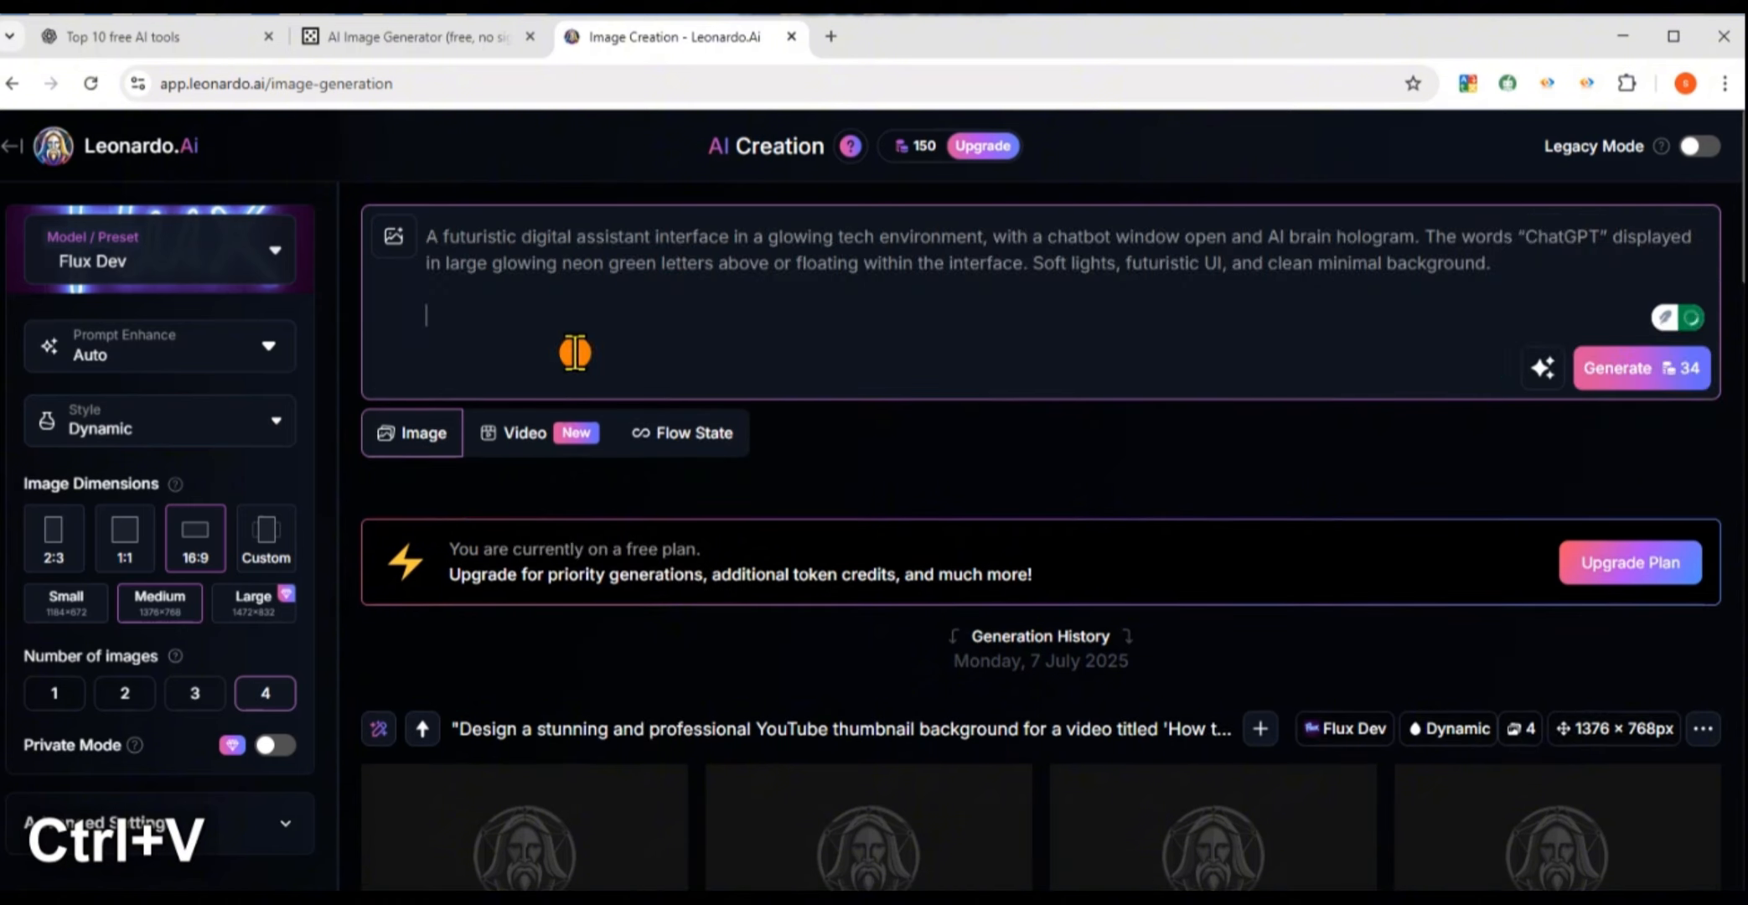
key("BackSpace")
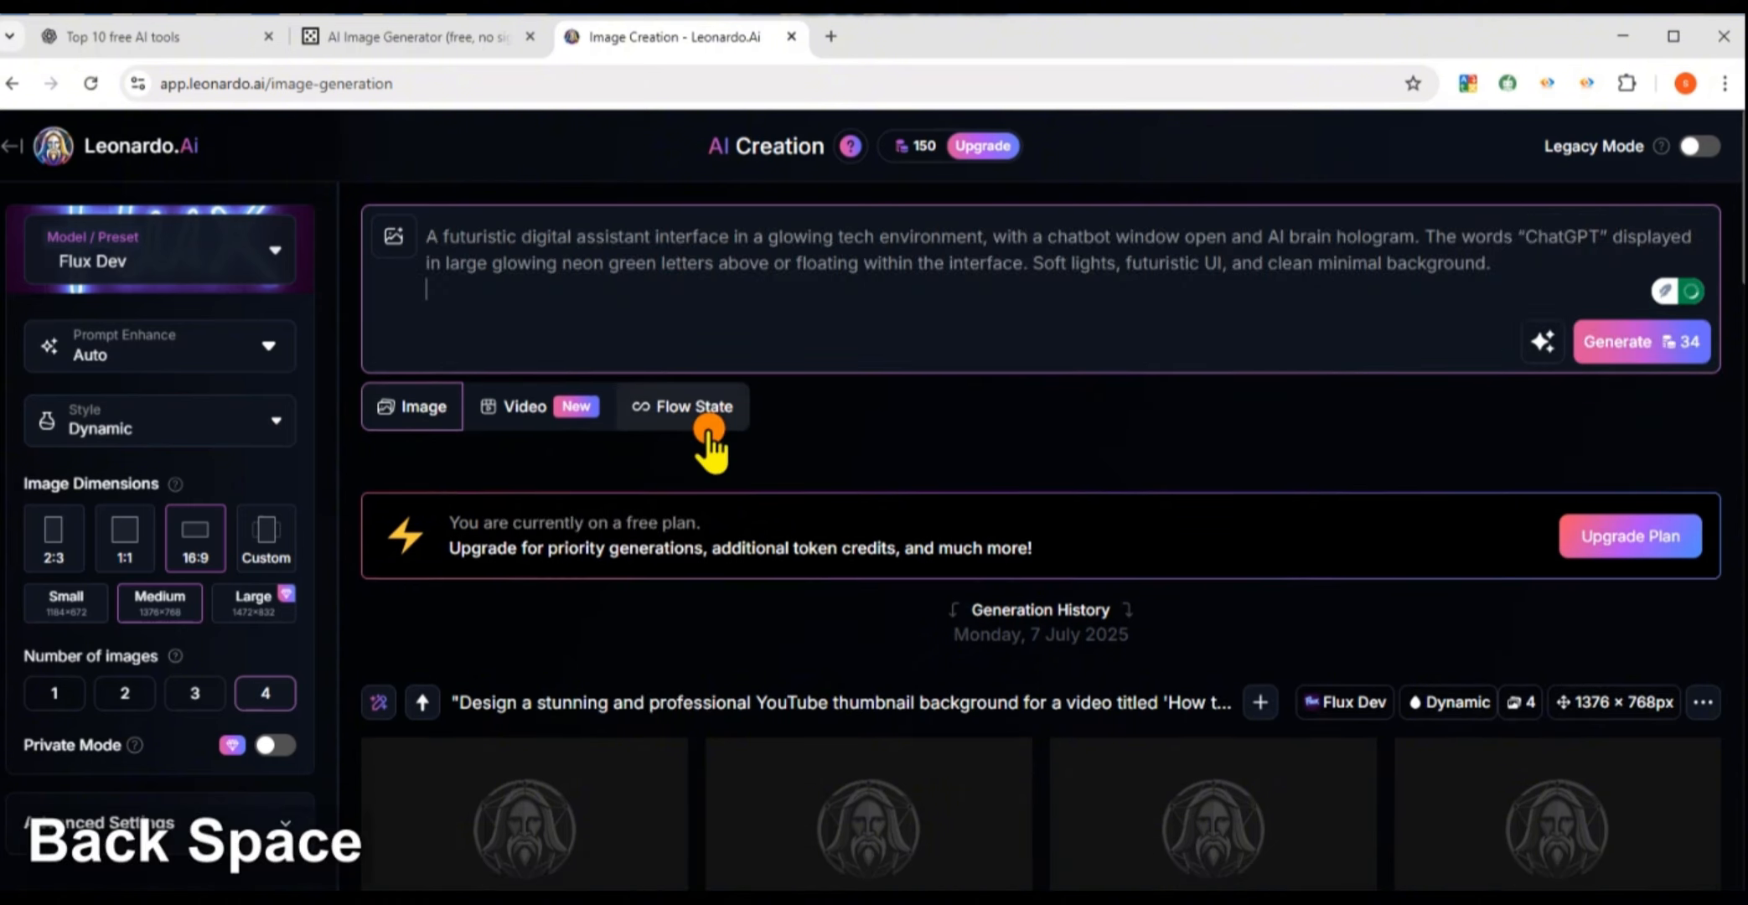
left_click(1621, 356)
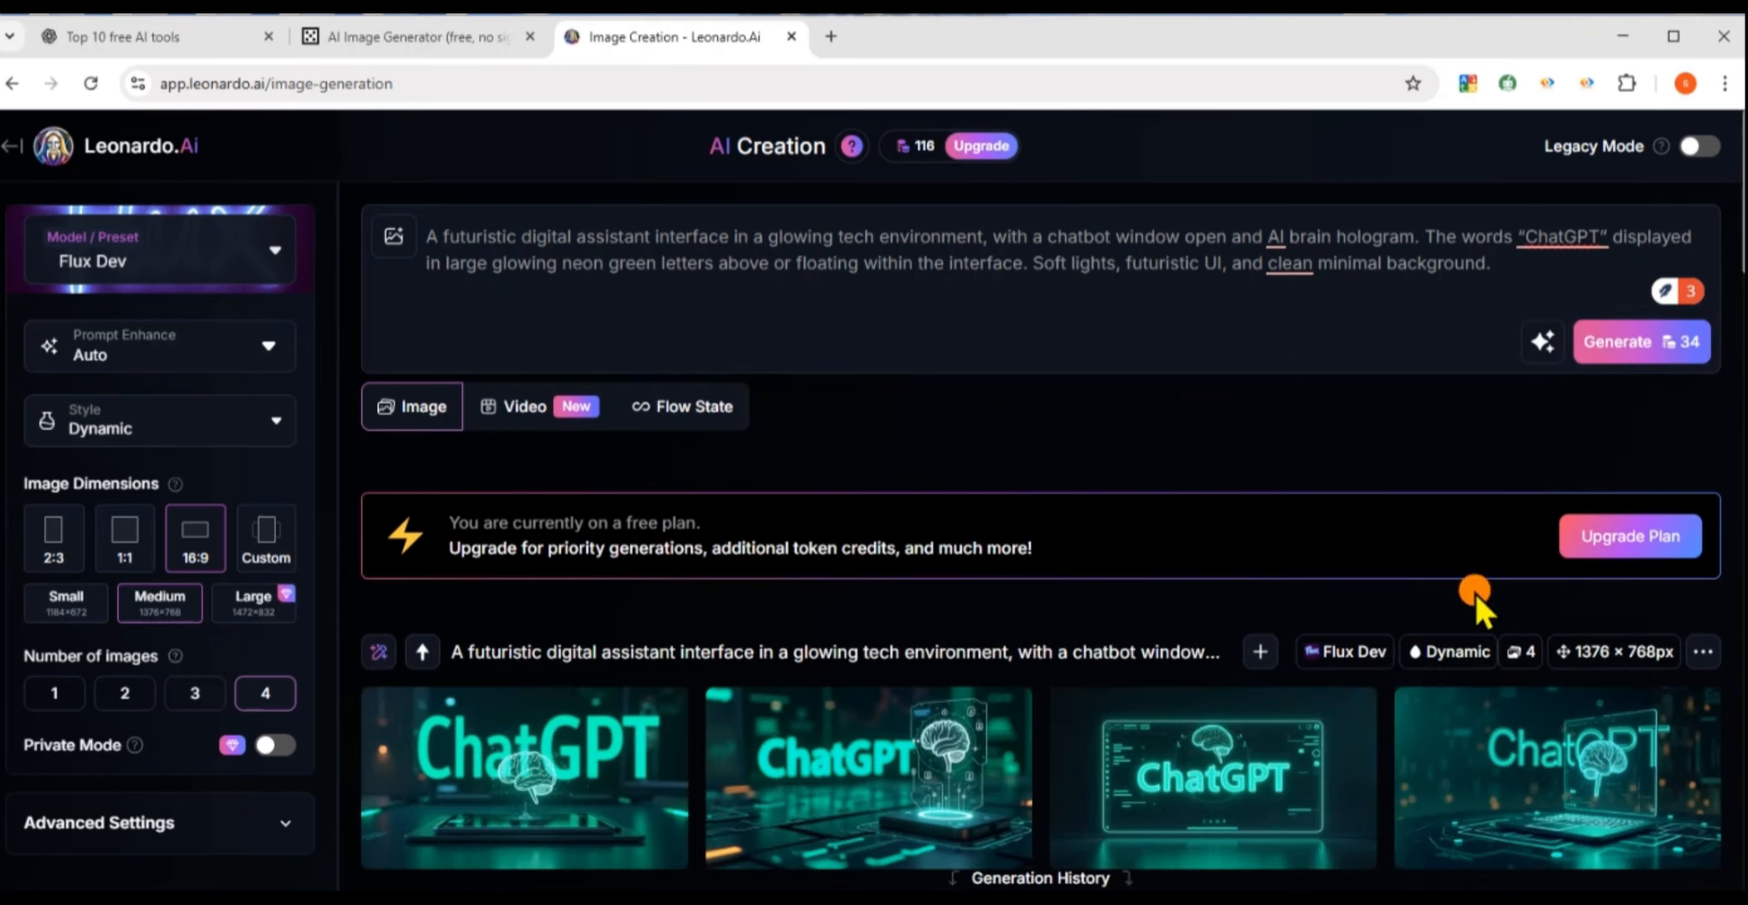
Download the first of the generated ChatGPT images
mouse_move(525, 779)
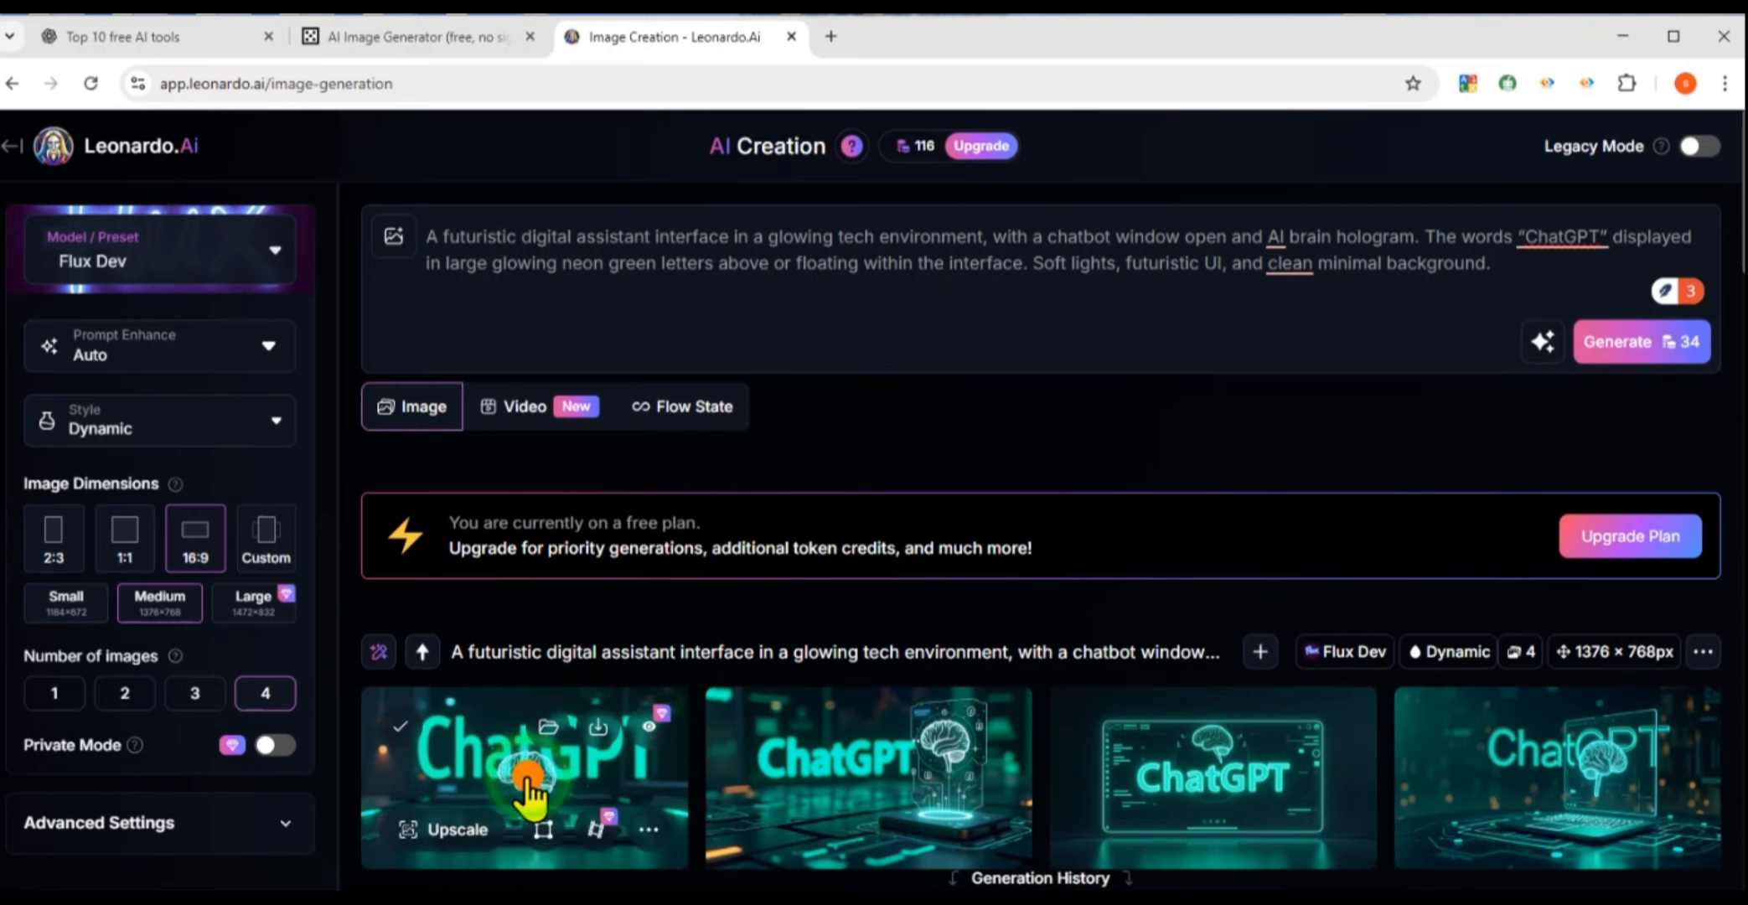
left_click(593, 727)
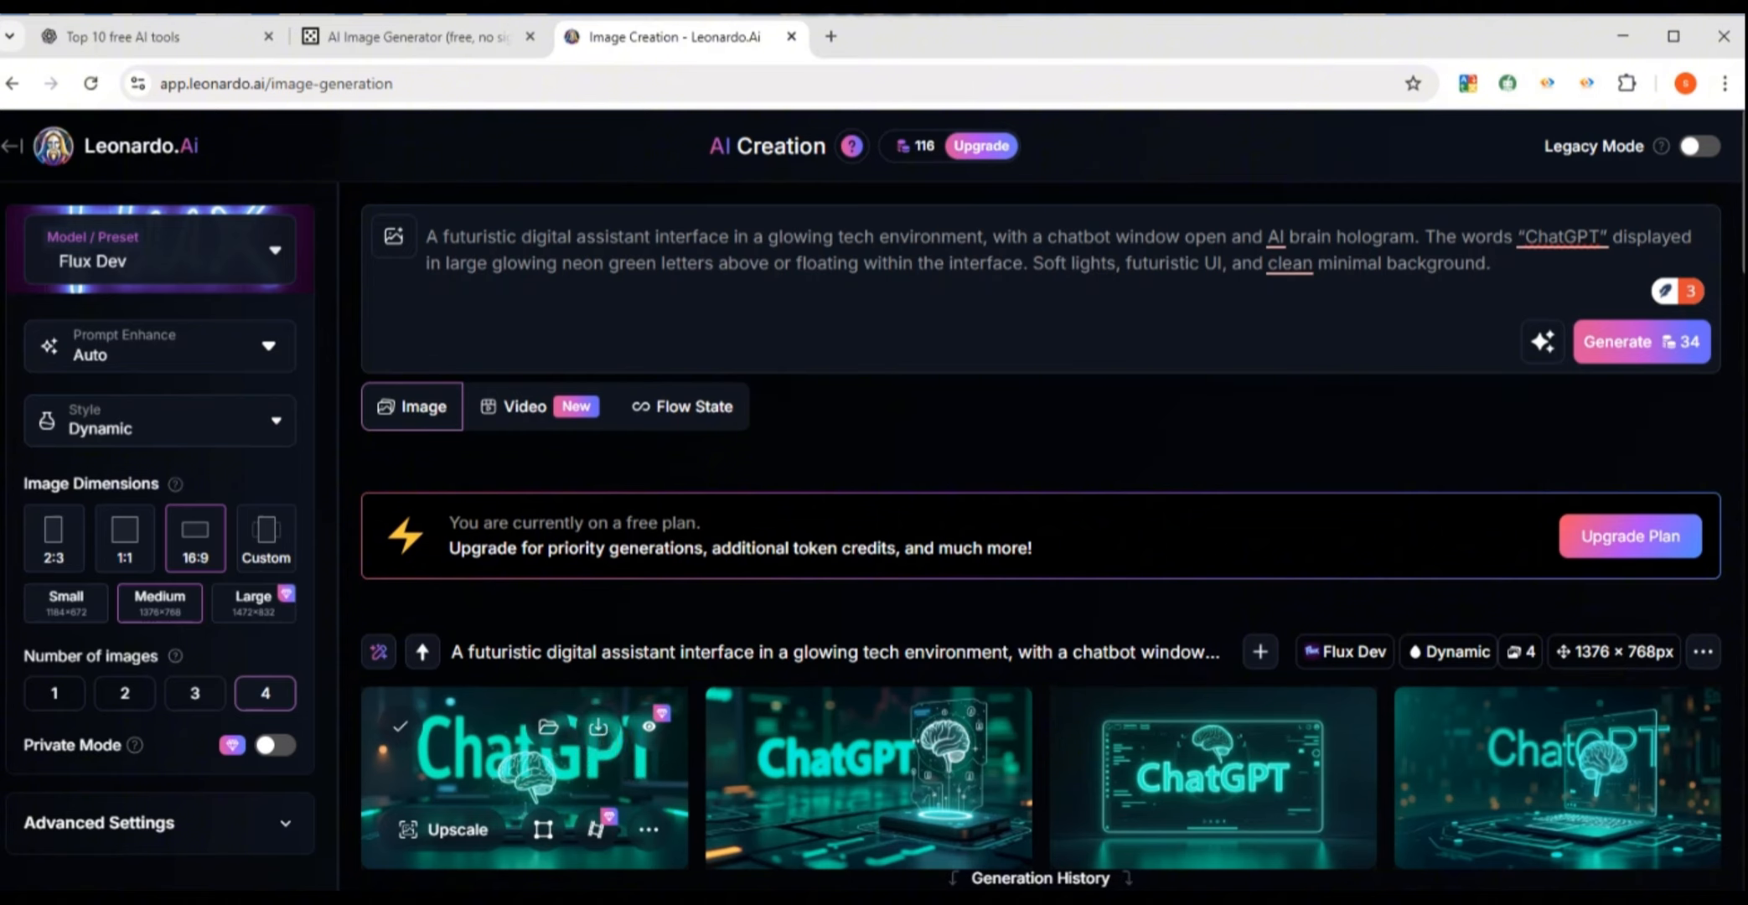
Switch to the ChatGPT conversation and copy the whole image prompt under "2. Leonardo.Ai"
triple_click(777, 707)
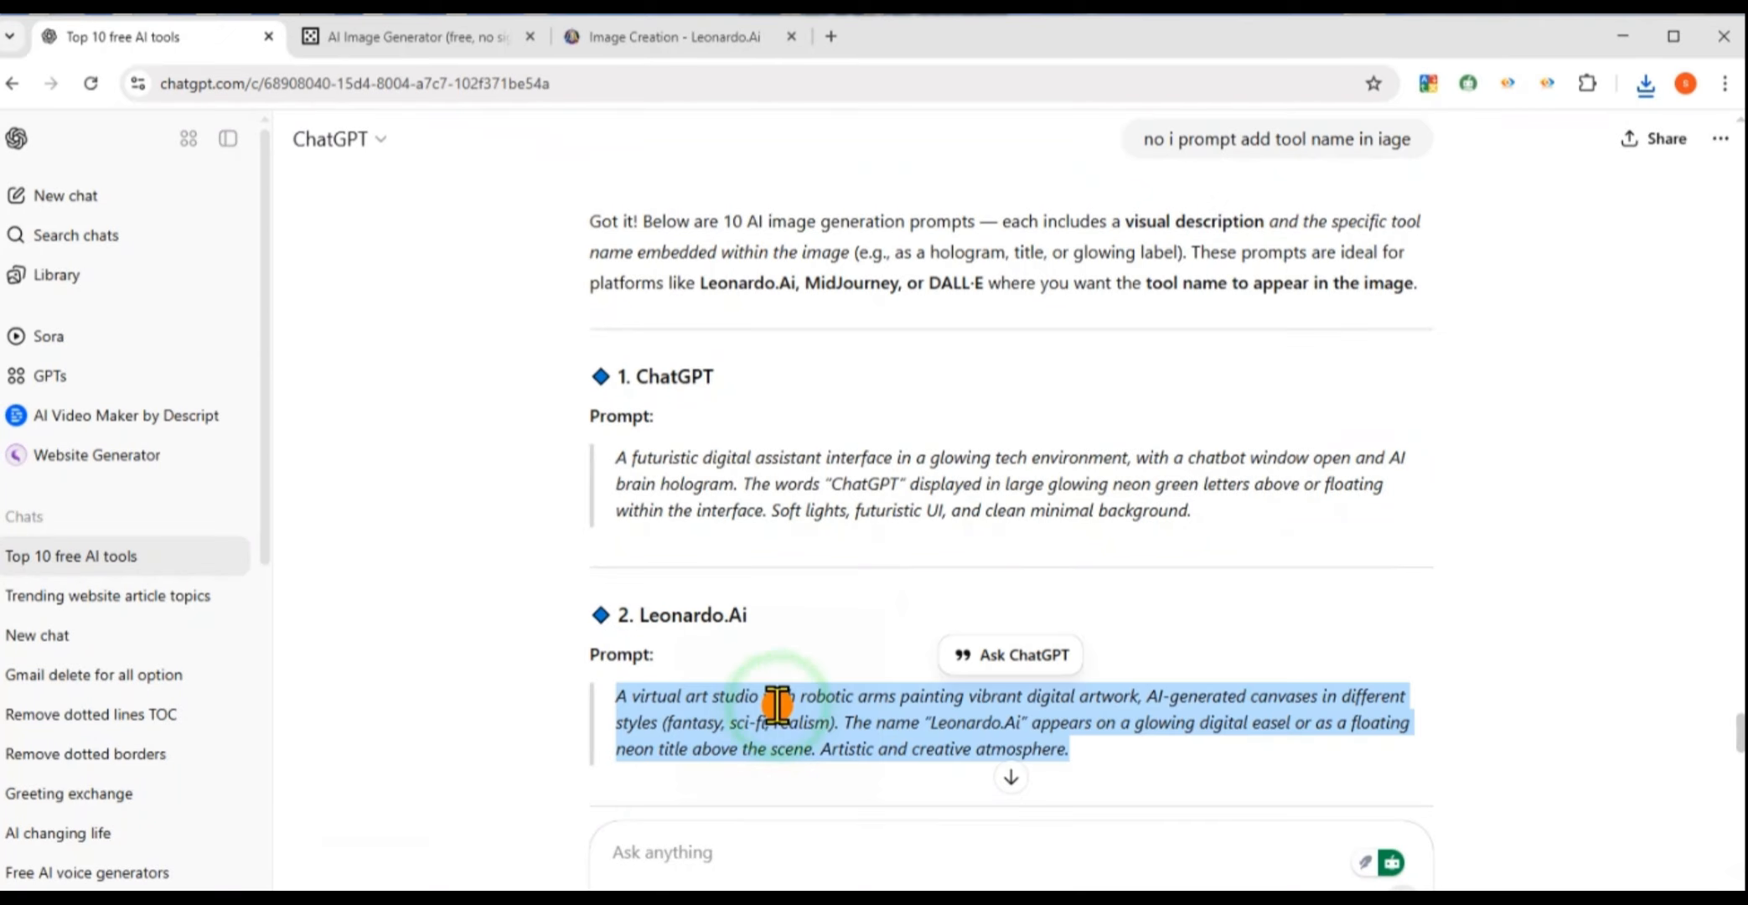
right_click(777, 709)
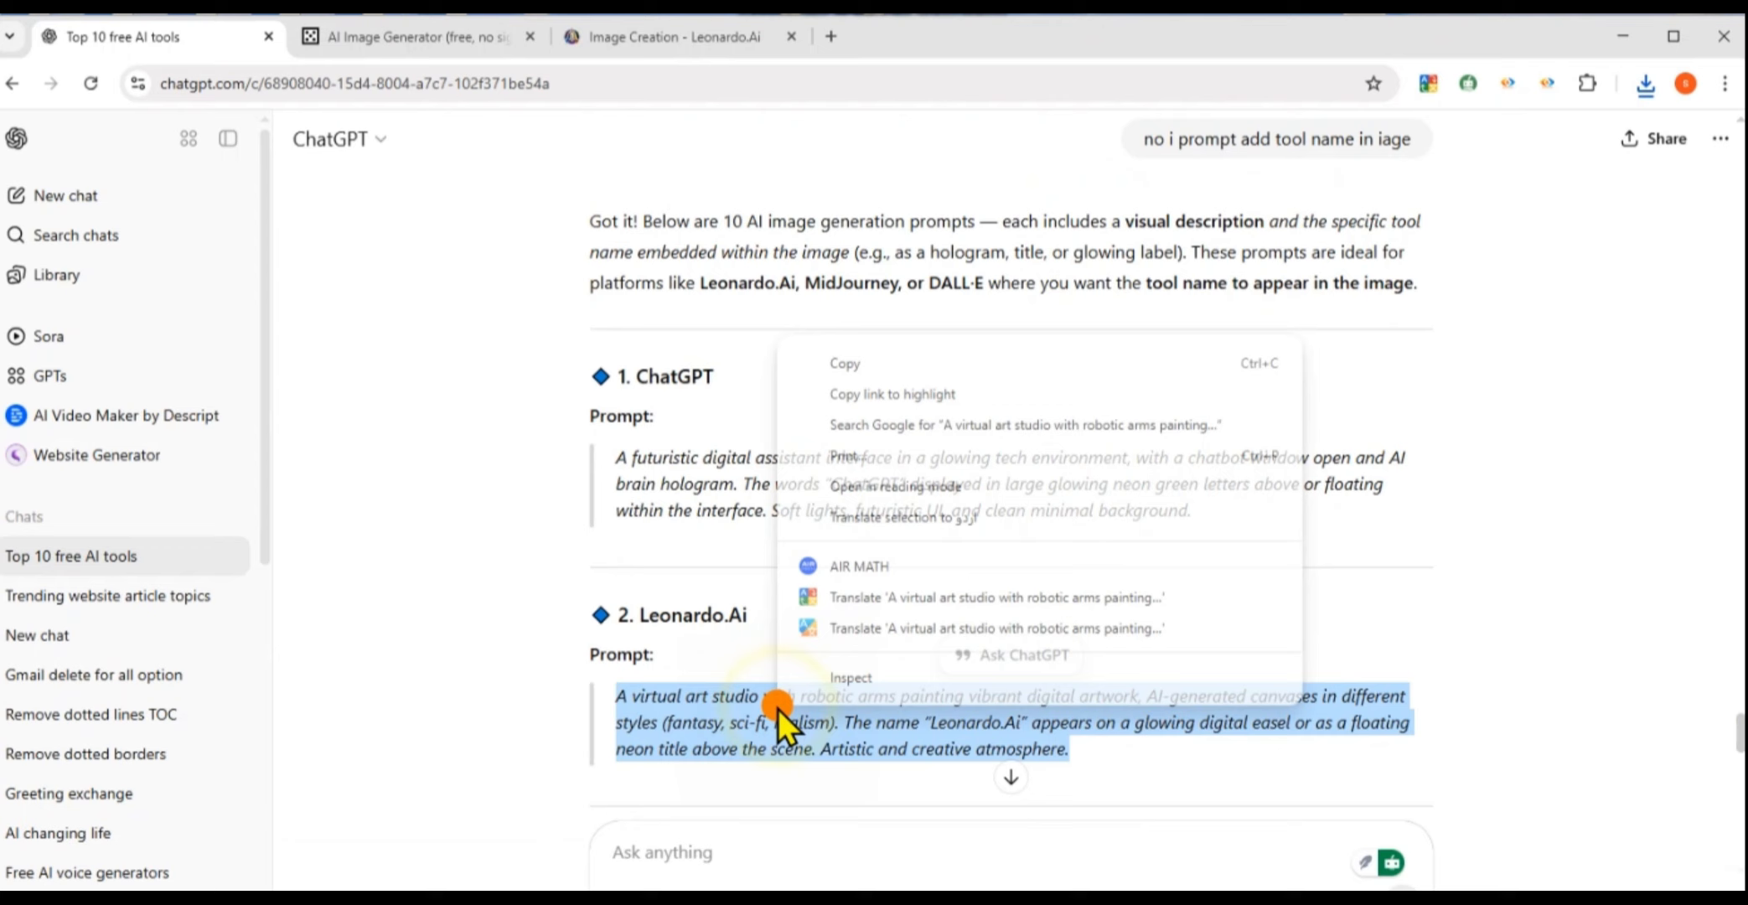
left_click(893, 362)
Switch back to Leonardo.Ai, replace the old prompt with the copied virtual art studio prompt, and generate the images
left_click(687, 41)
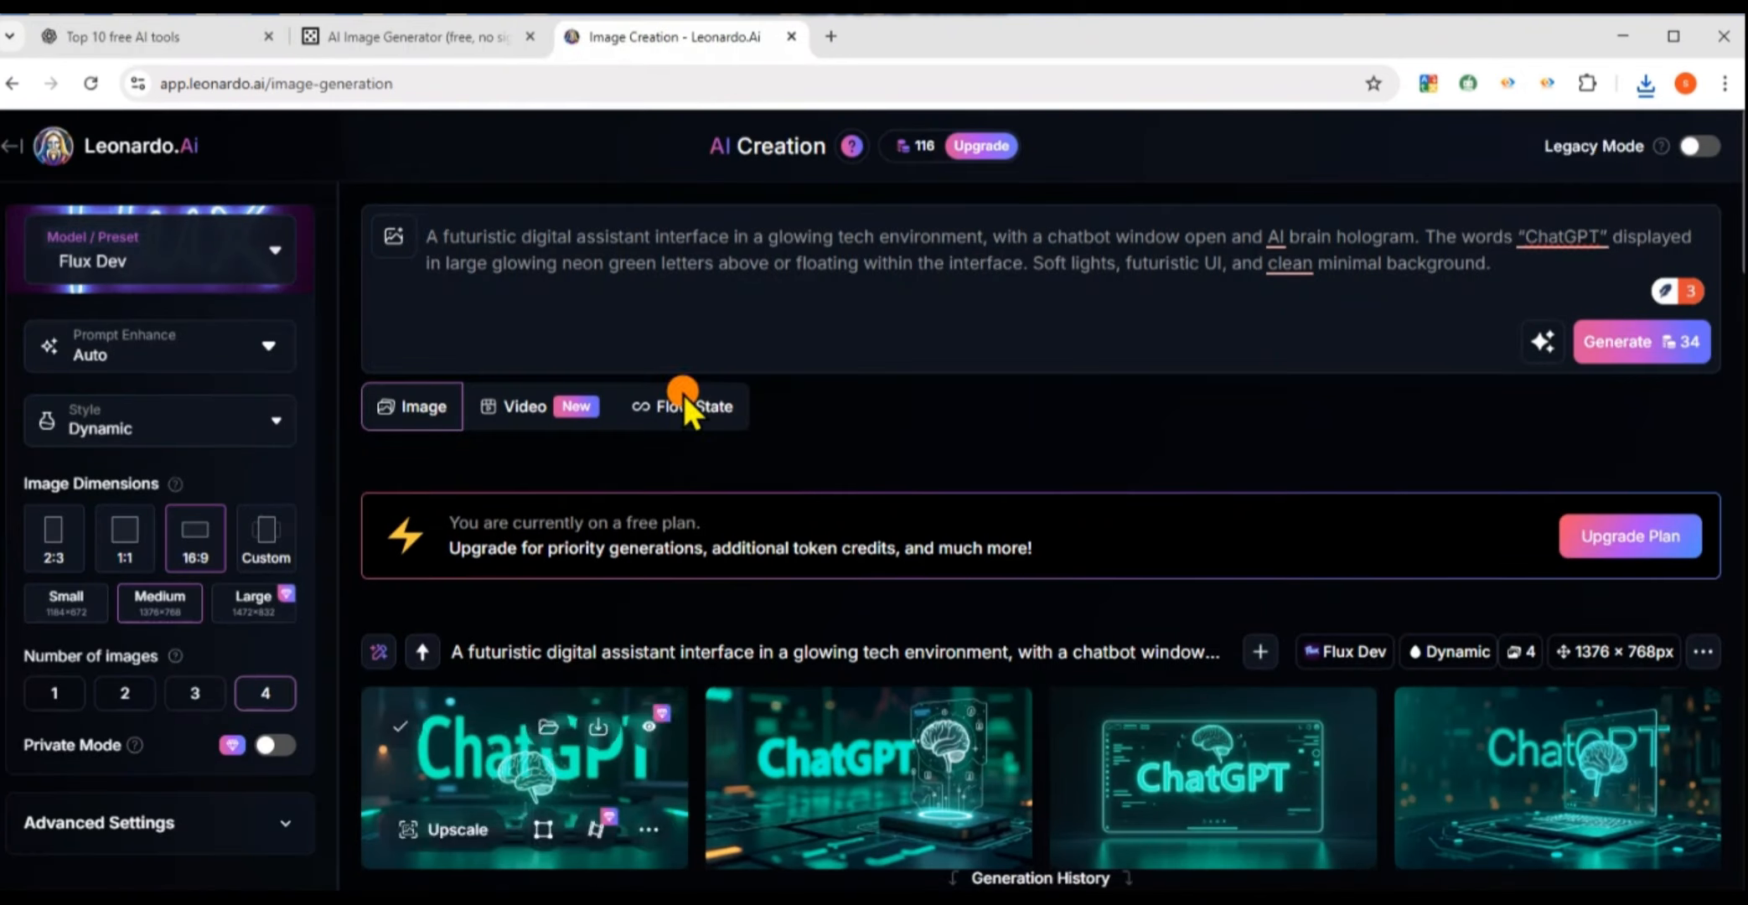
triple_click(636, 269)
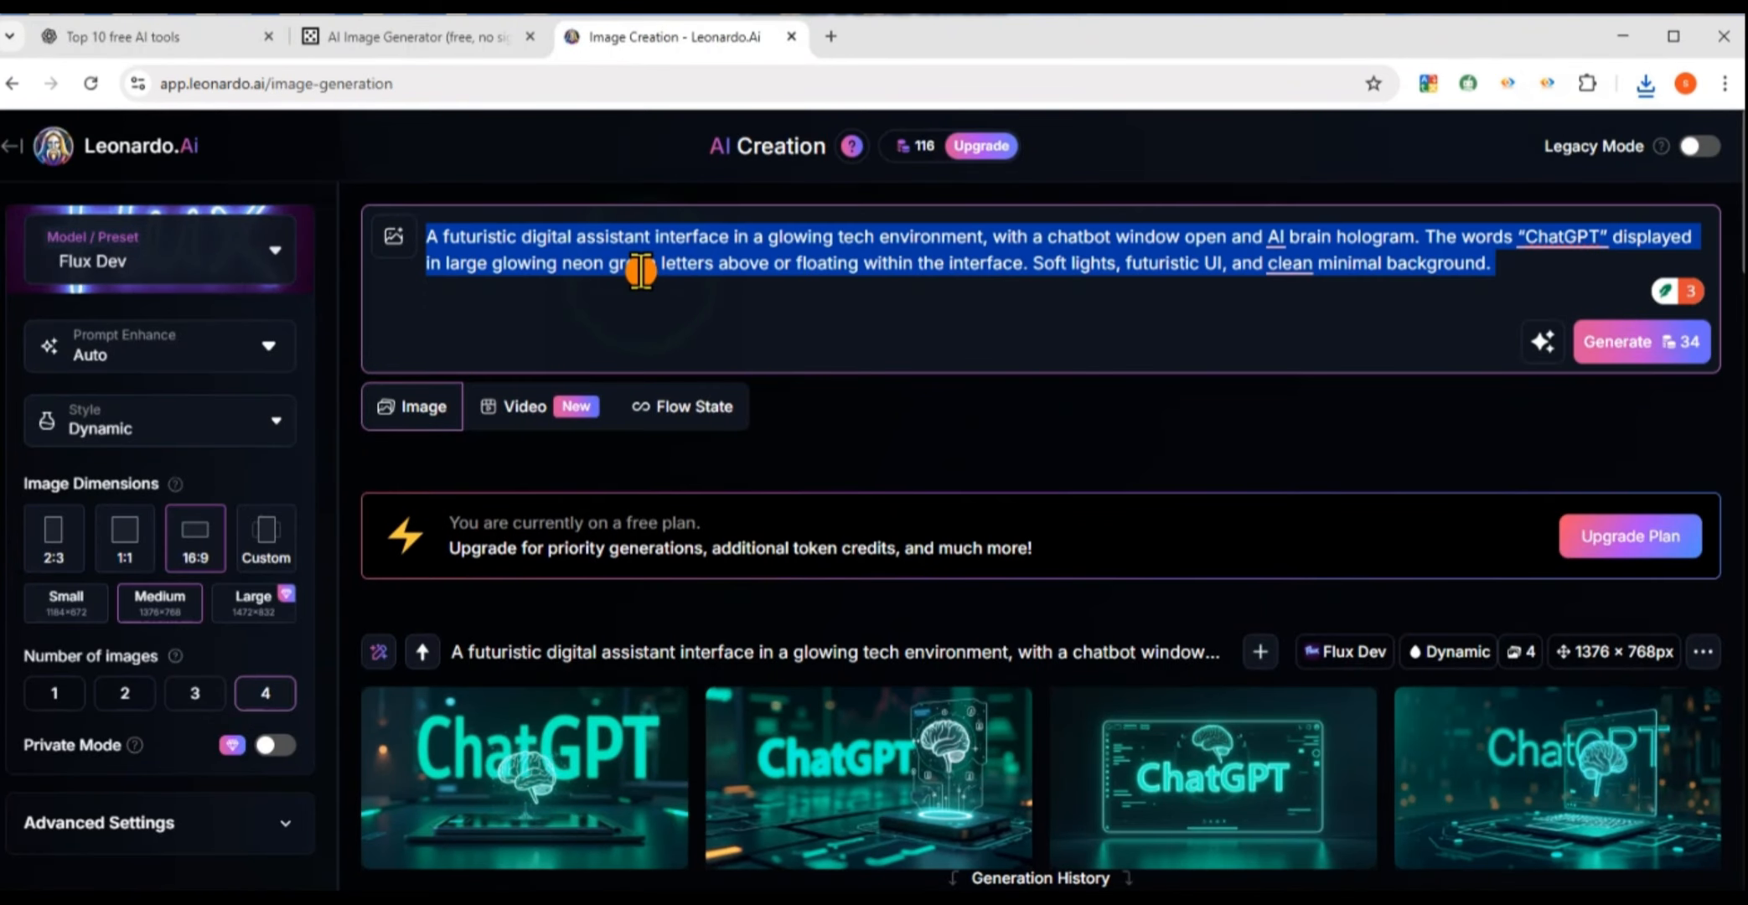
key("BackSpace")
key("ctrl+v")
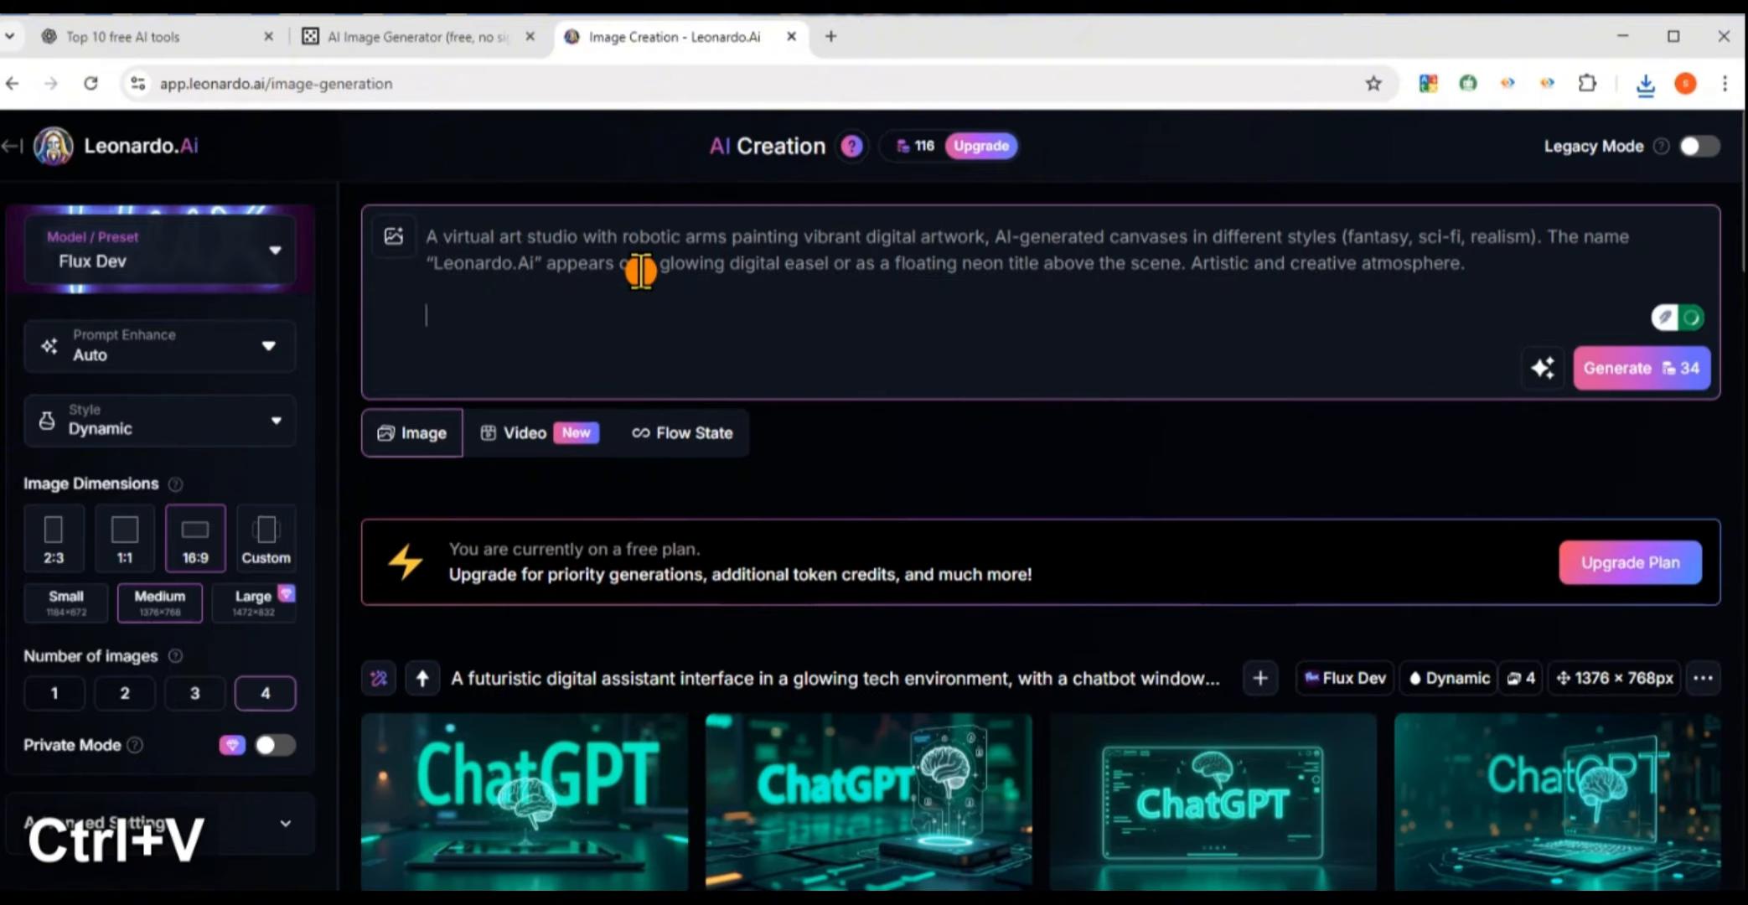
key("BackSpace")
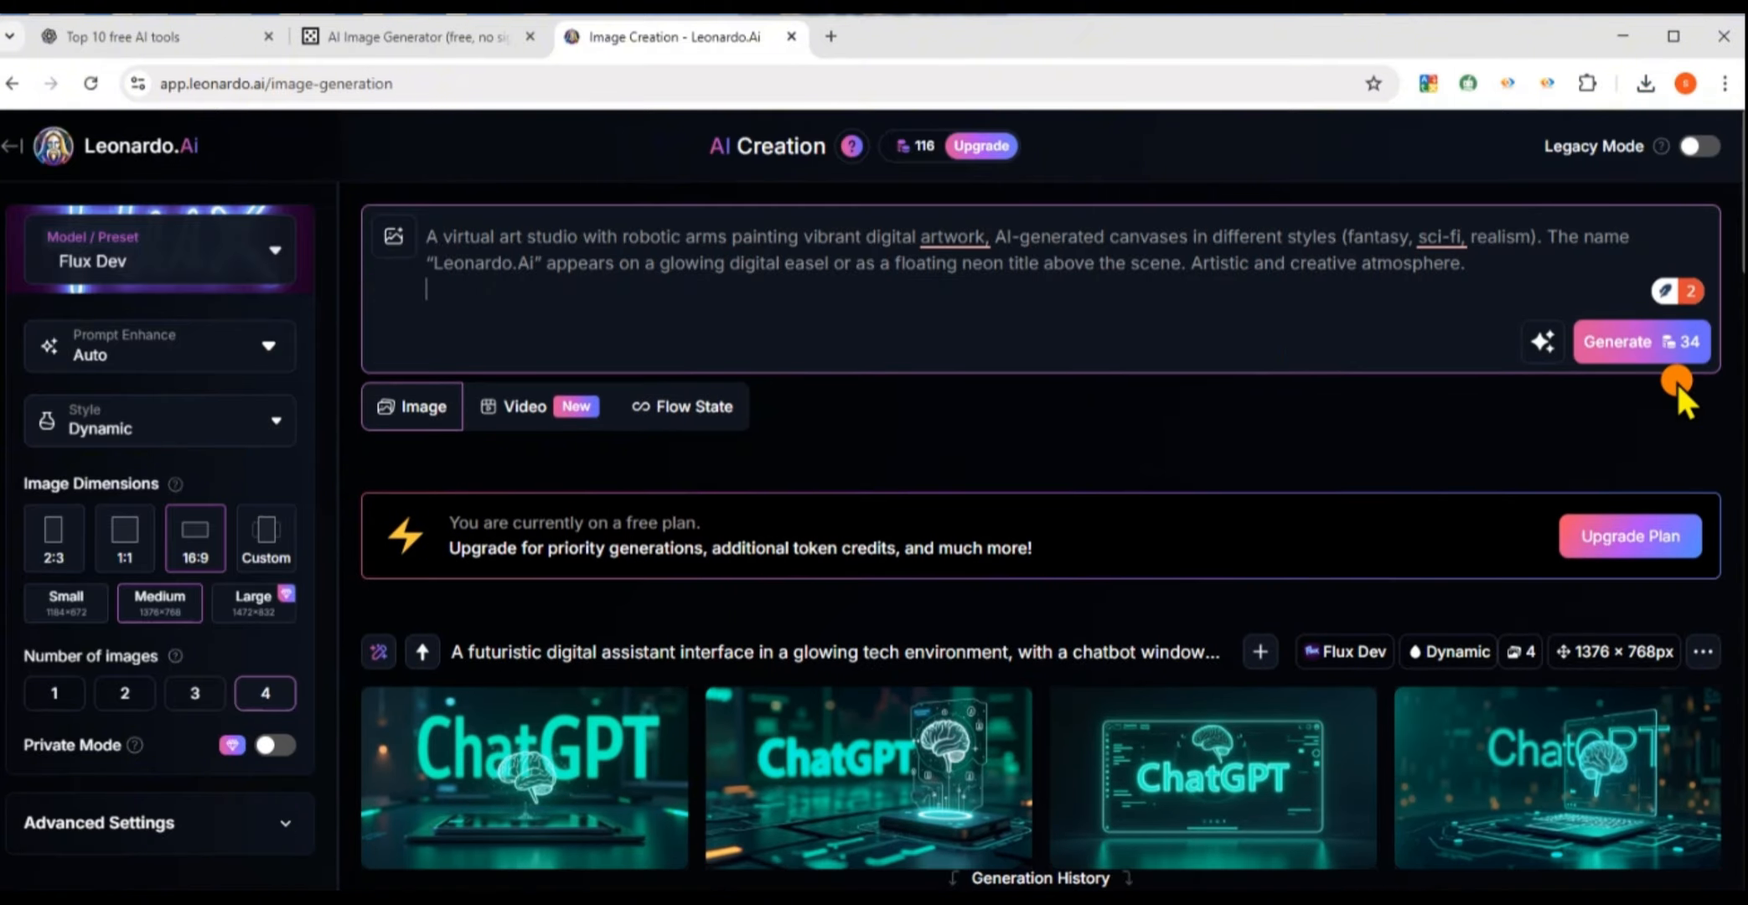
left_click(1667, 344)
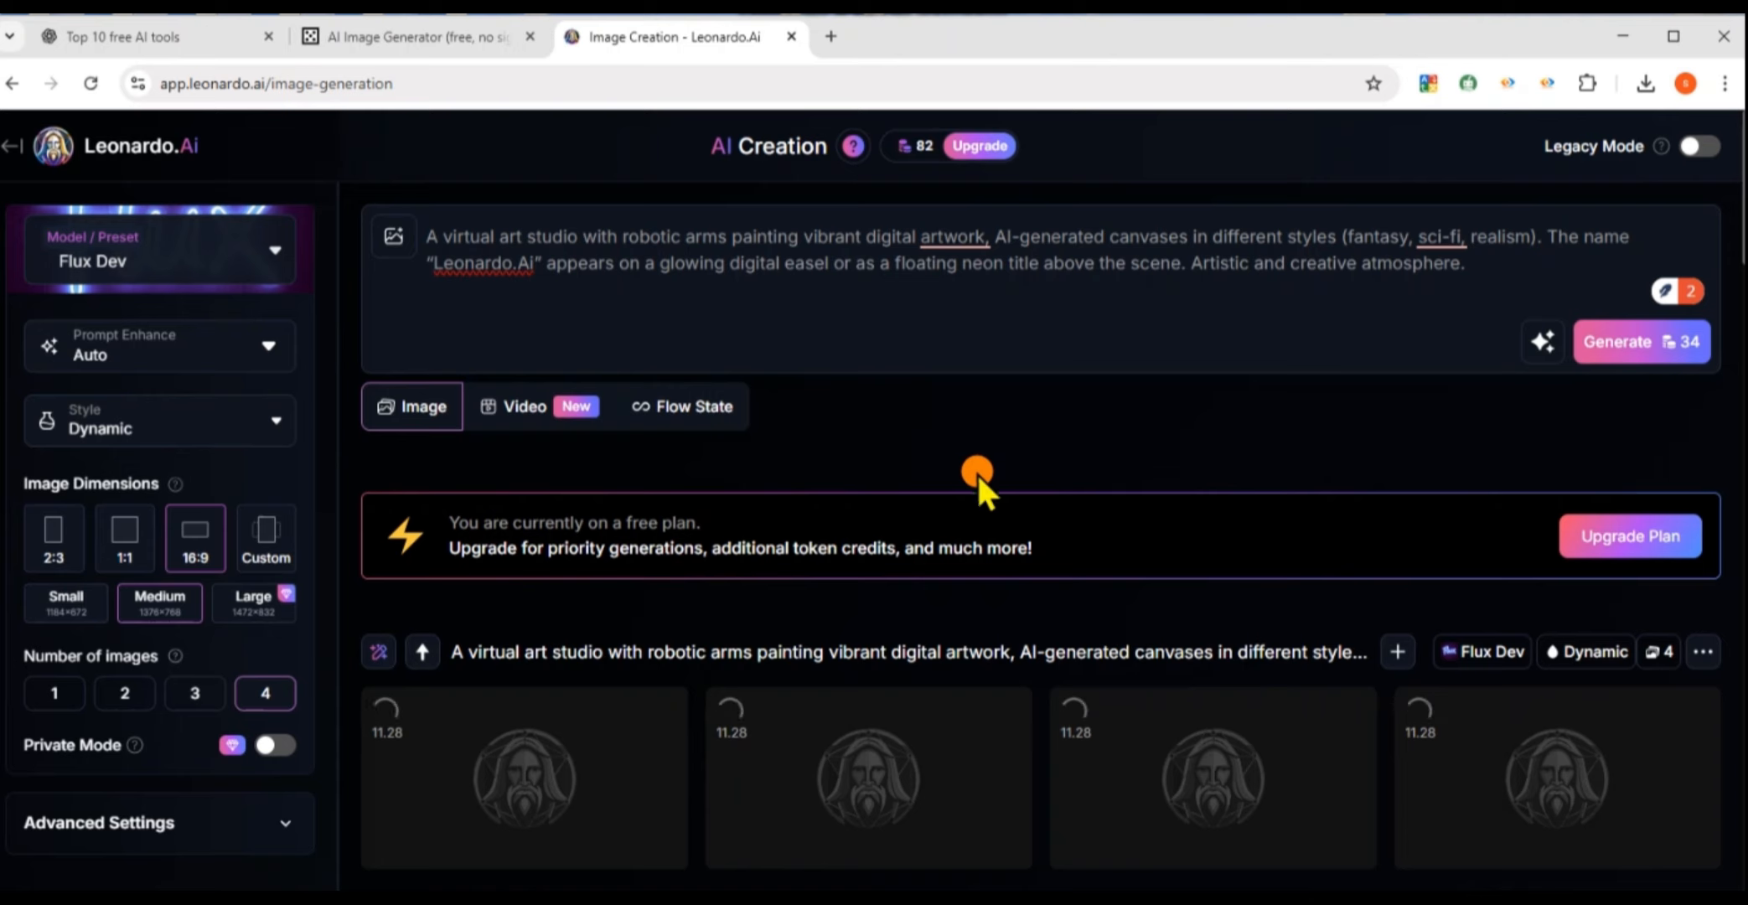
Download the second of the generated virtual art studio images in Leonardo.Ai
left_click(180, 53)
left_click(682, 50)
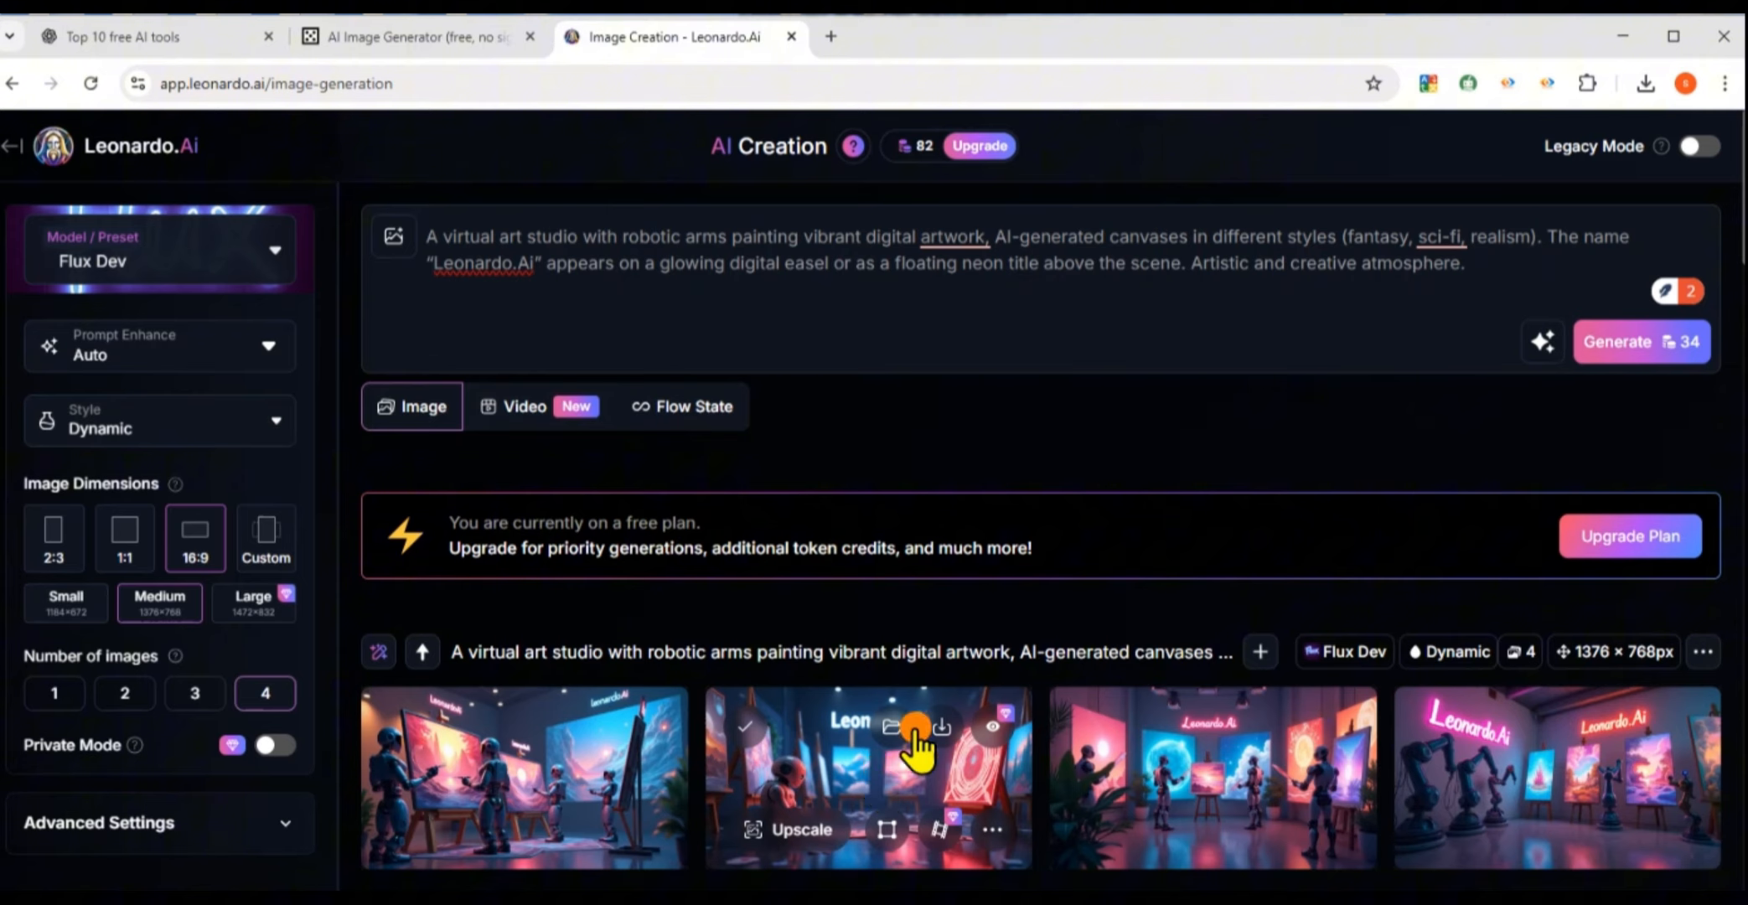
left_click(942, 727)
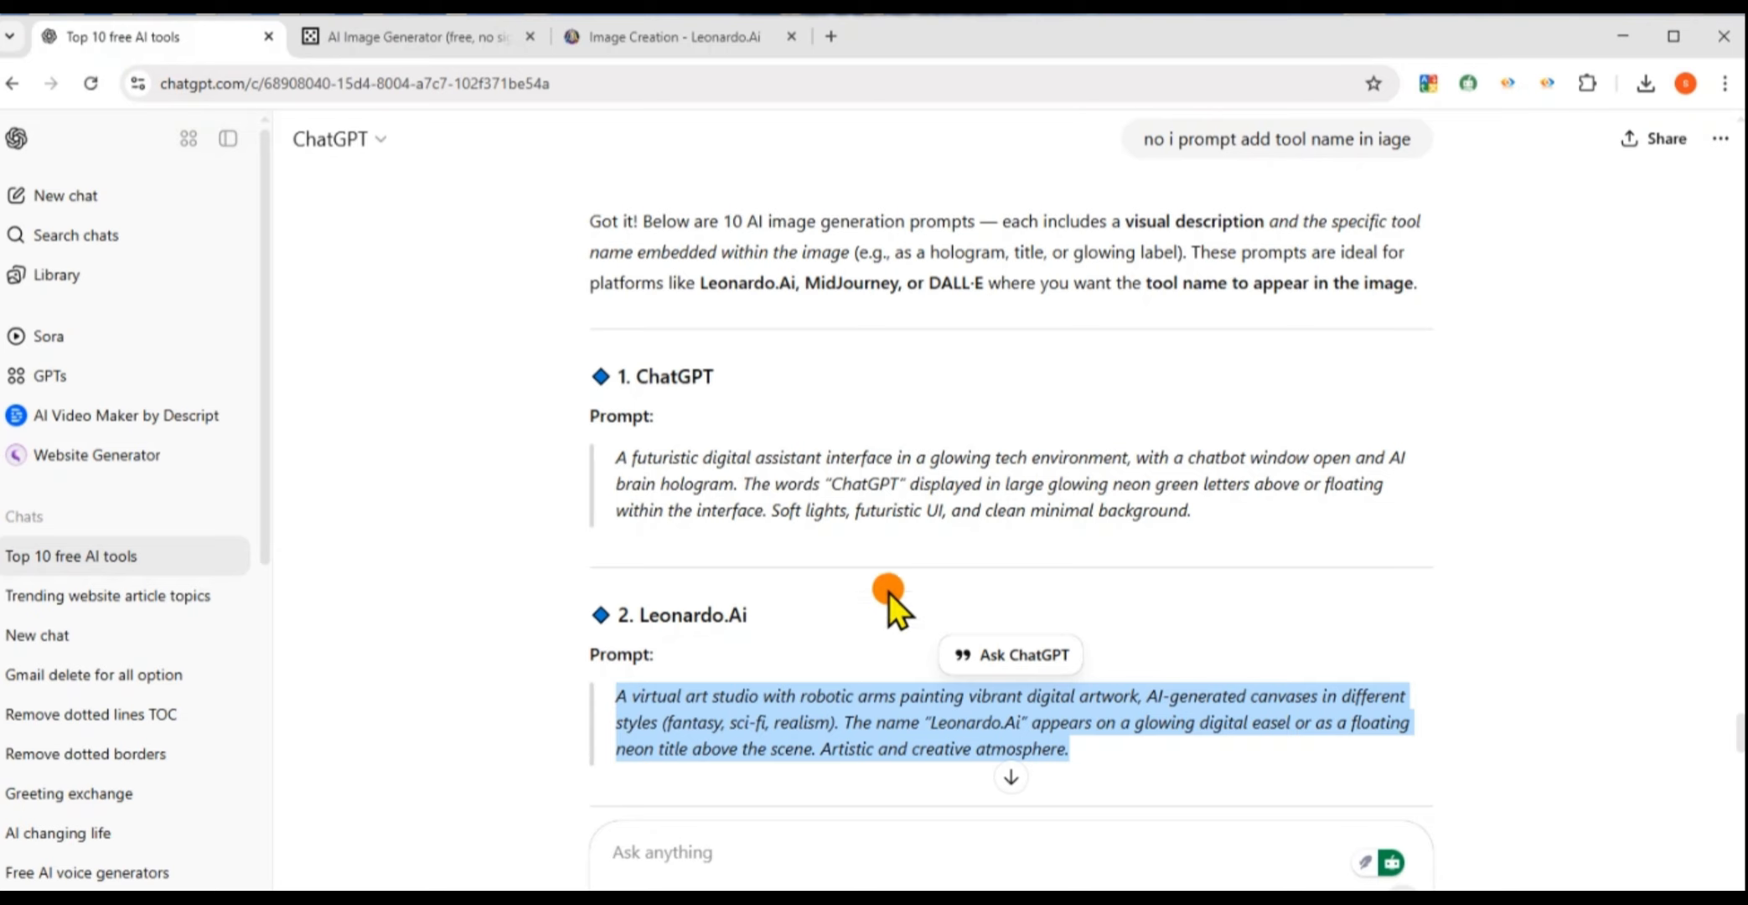
Copy the whole image prompt under "4. Perplexity AI" in the ChatGPT conversation
key("Down")
key("Down")
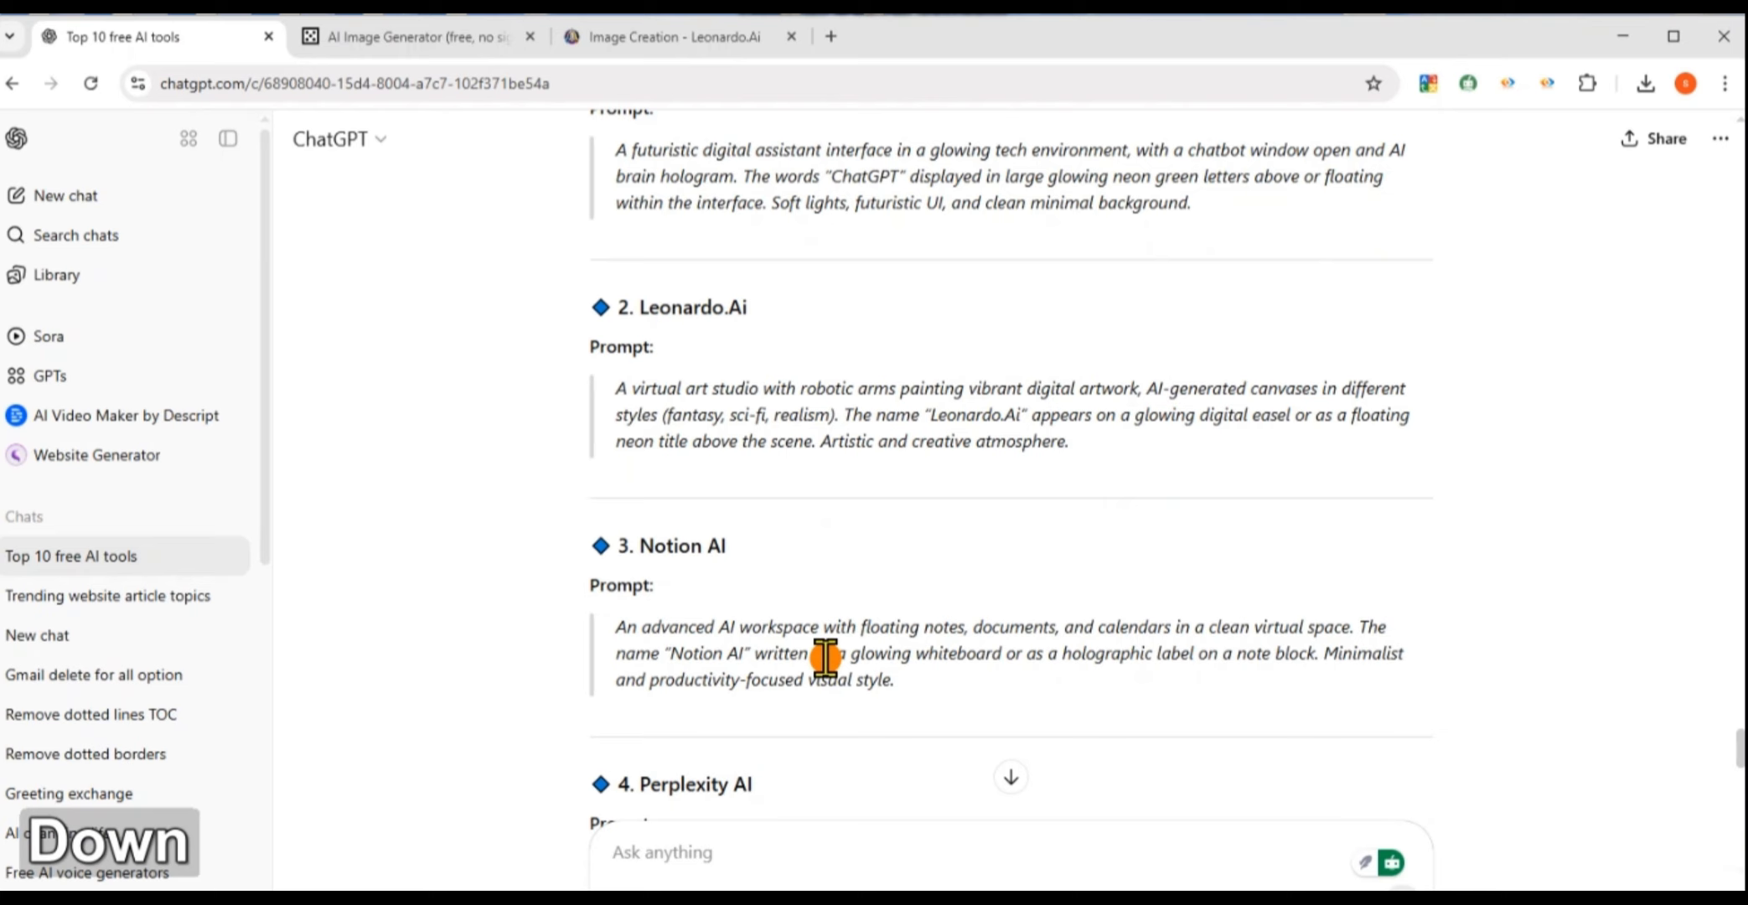
key("Down")
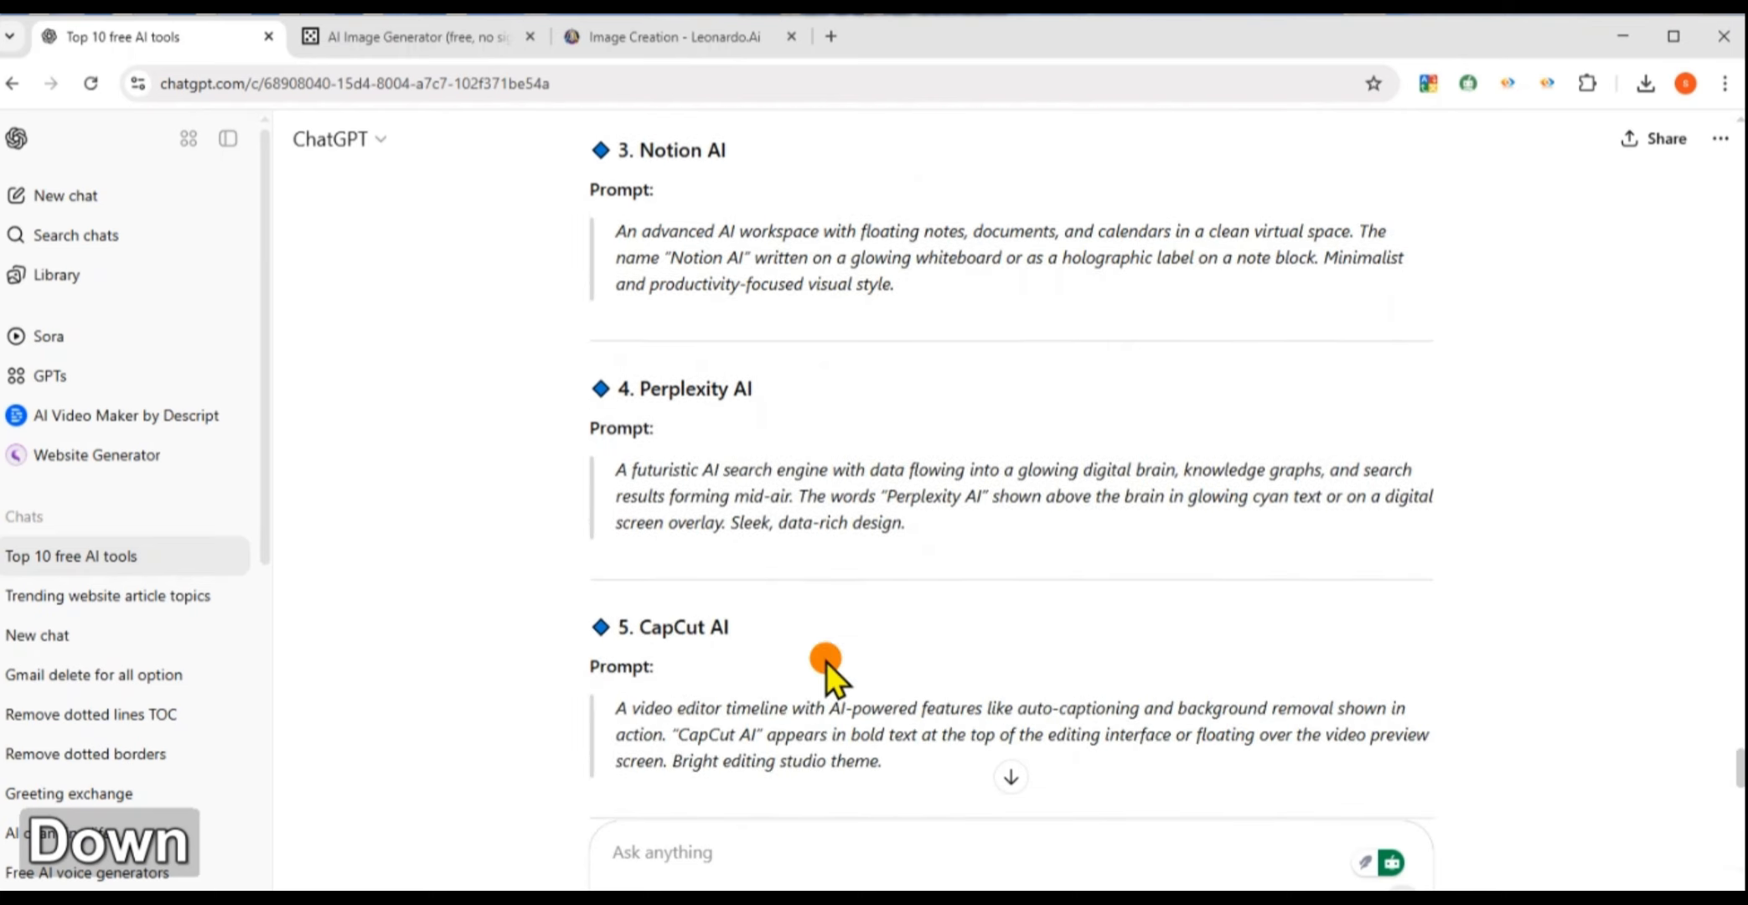
double_click(802, 487)
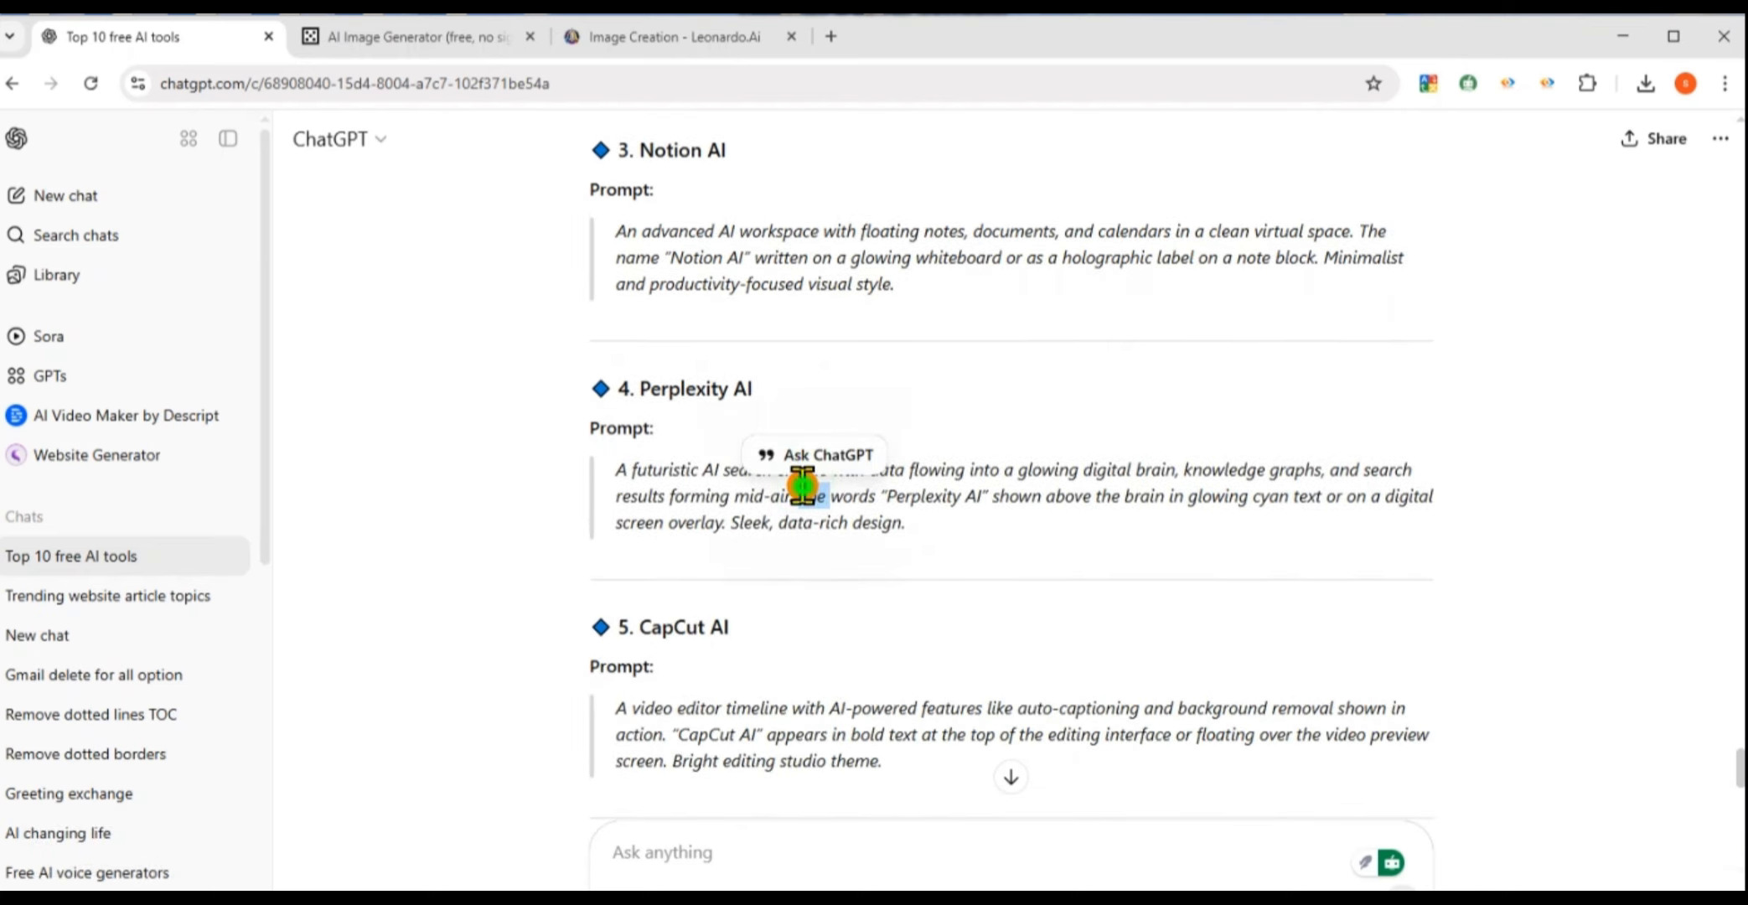
triple_click(802, 487)
right_click(806, 494)
left_click(842, 511)
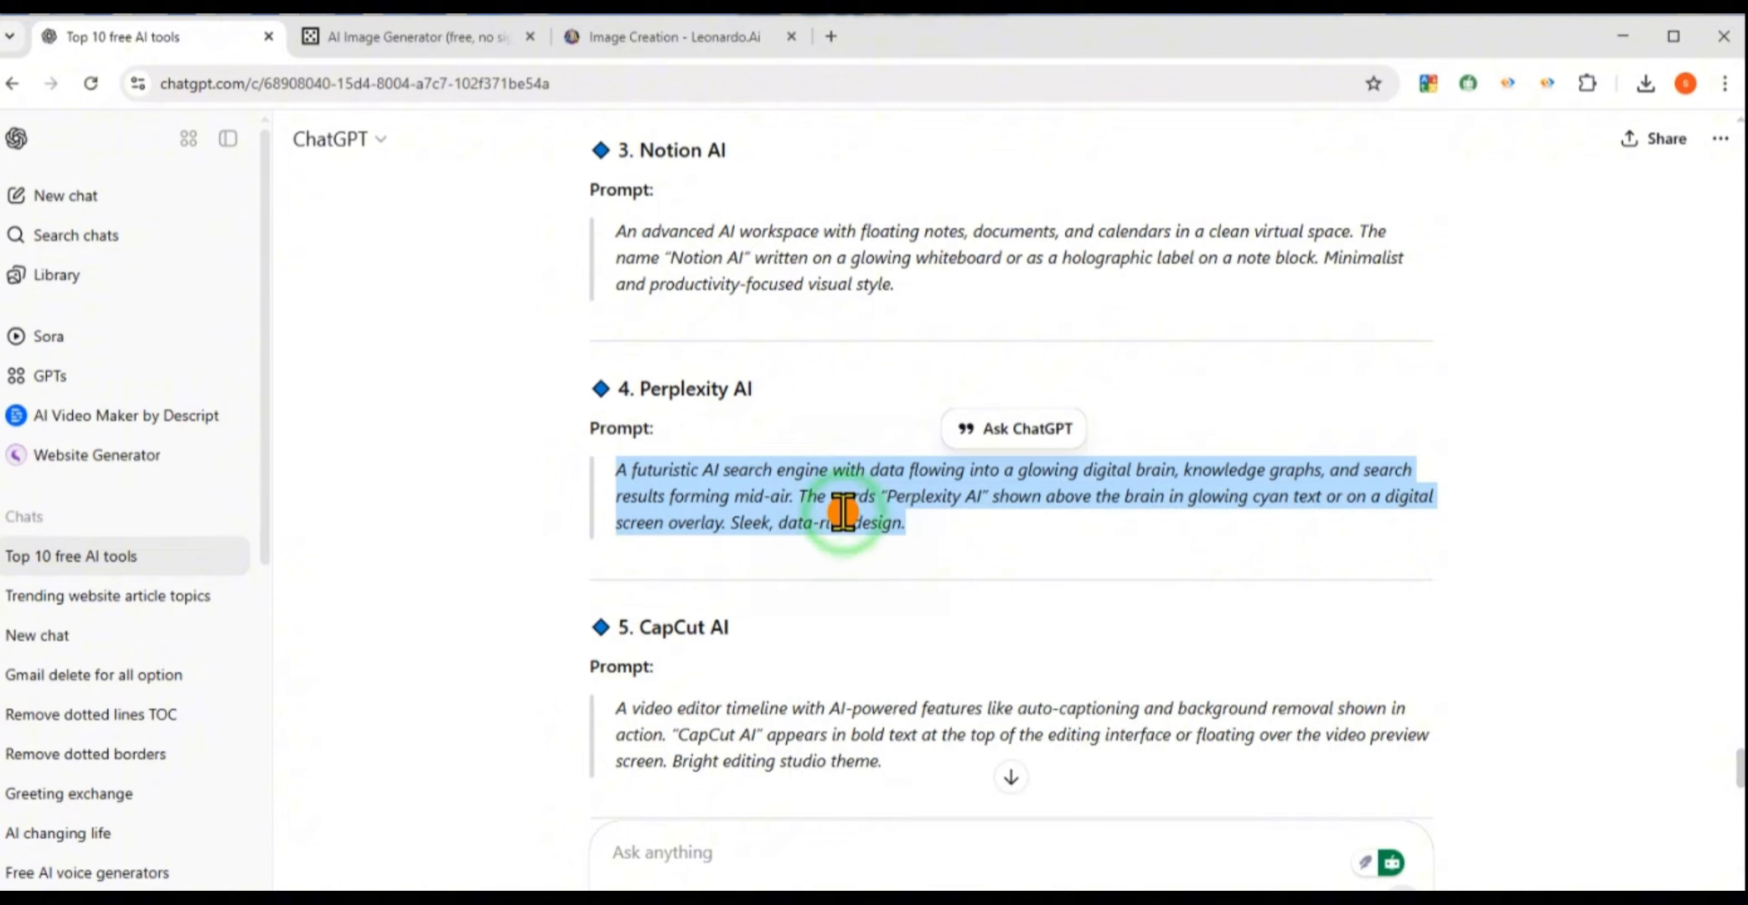
Switch back to the image creation page in Leonardo.Ai
left_click(681, 42)
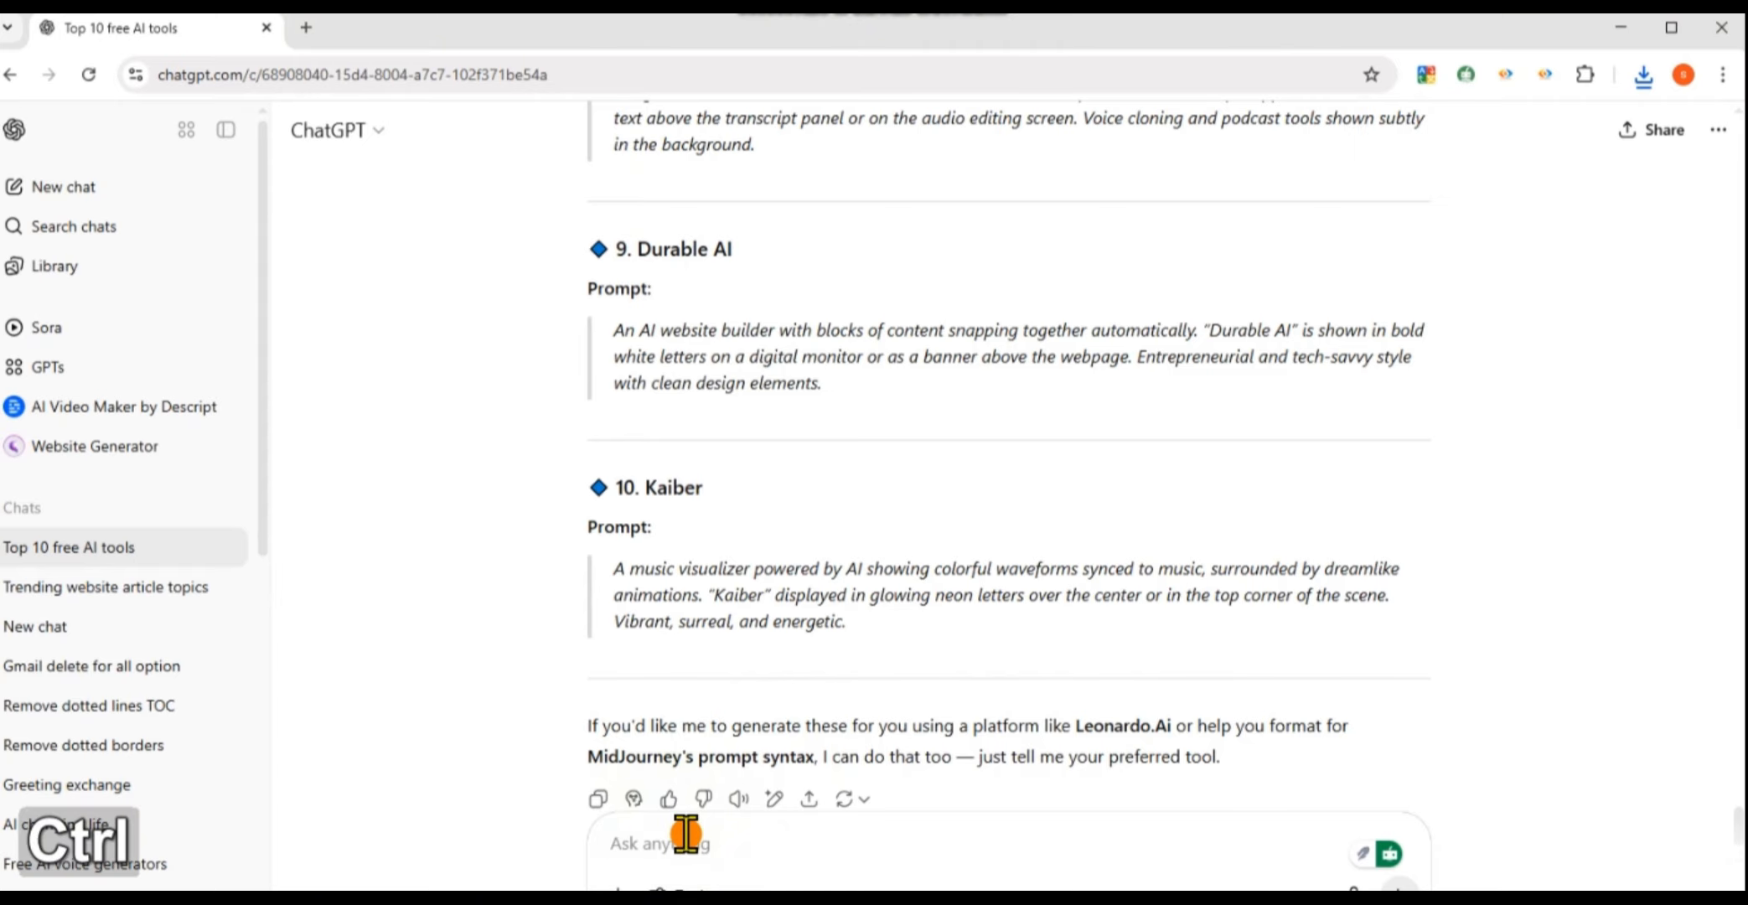
Paste the full article into the ChatGPT conversation and send it with a request to expand the text
key("ctrl+v")
key("space")
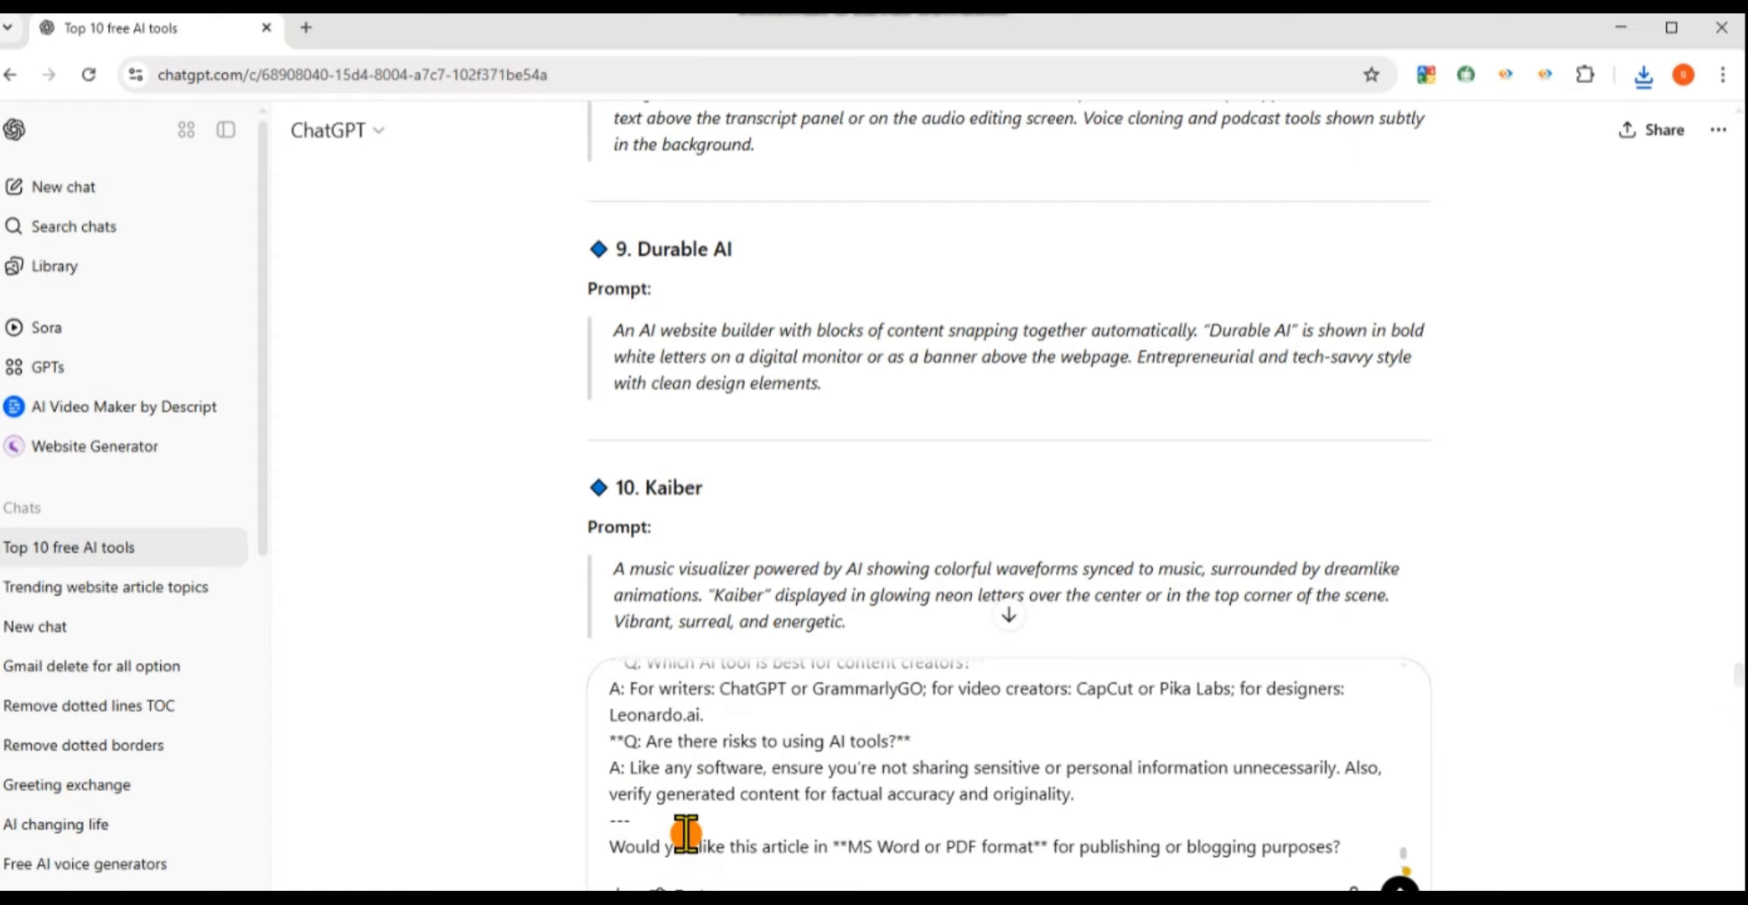
type("expend")
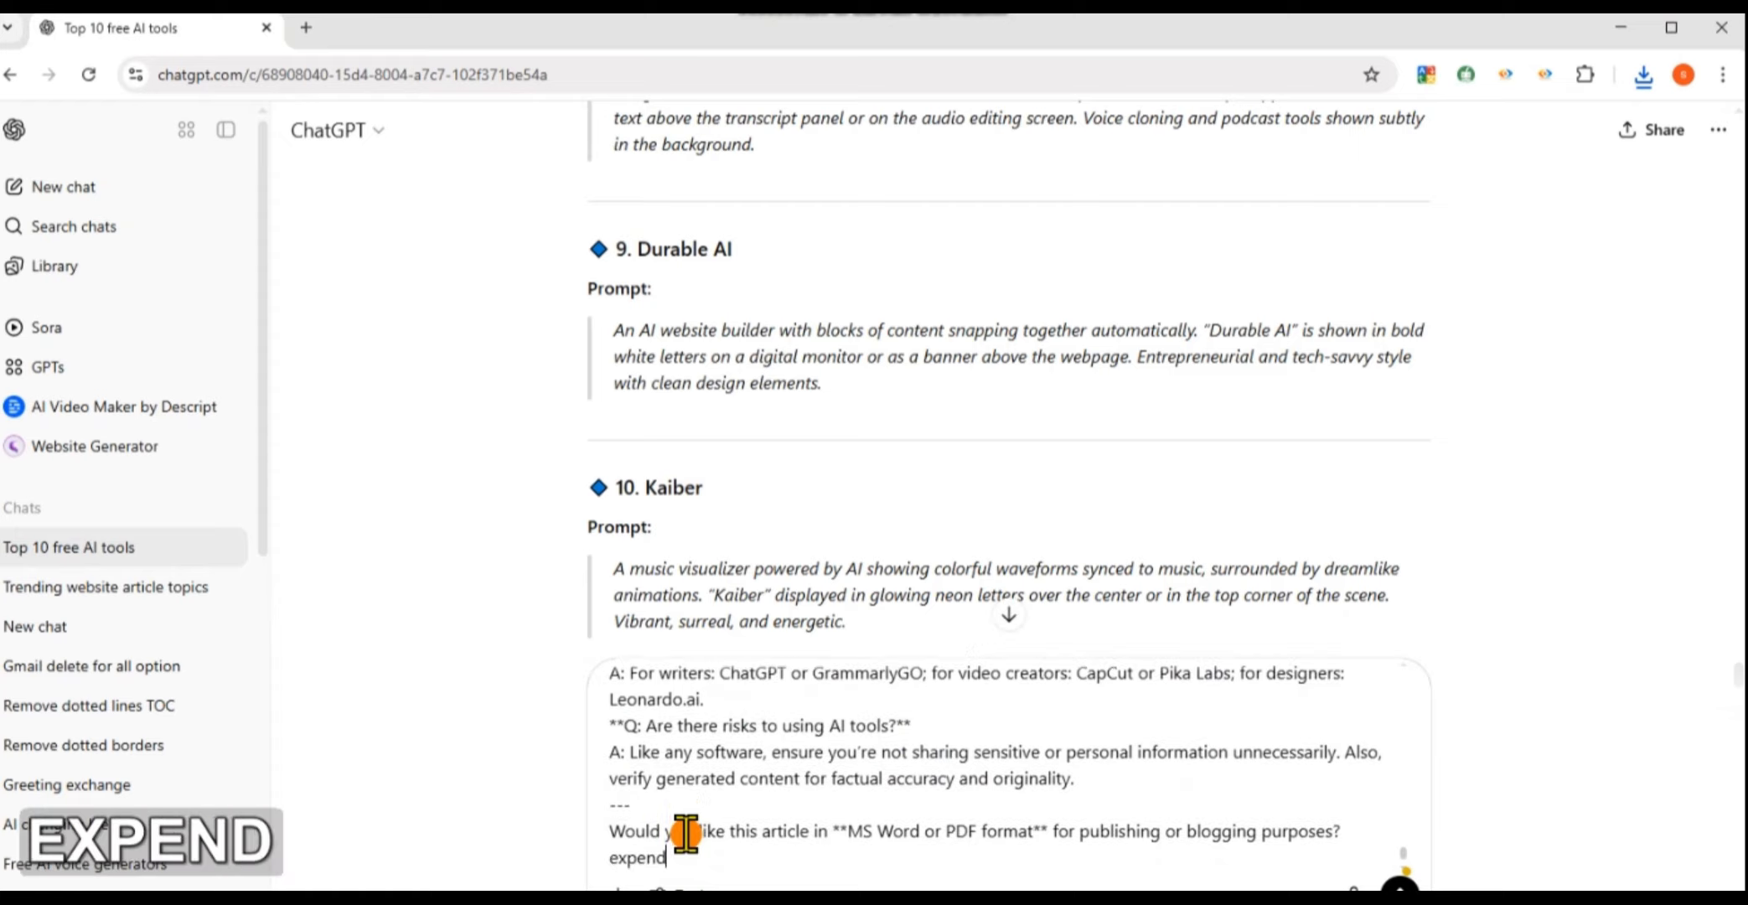
type(" tex")
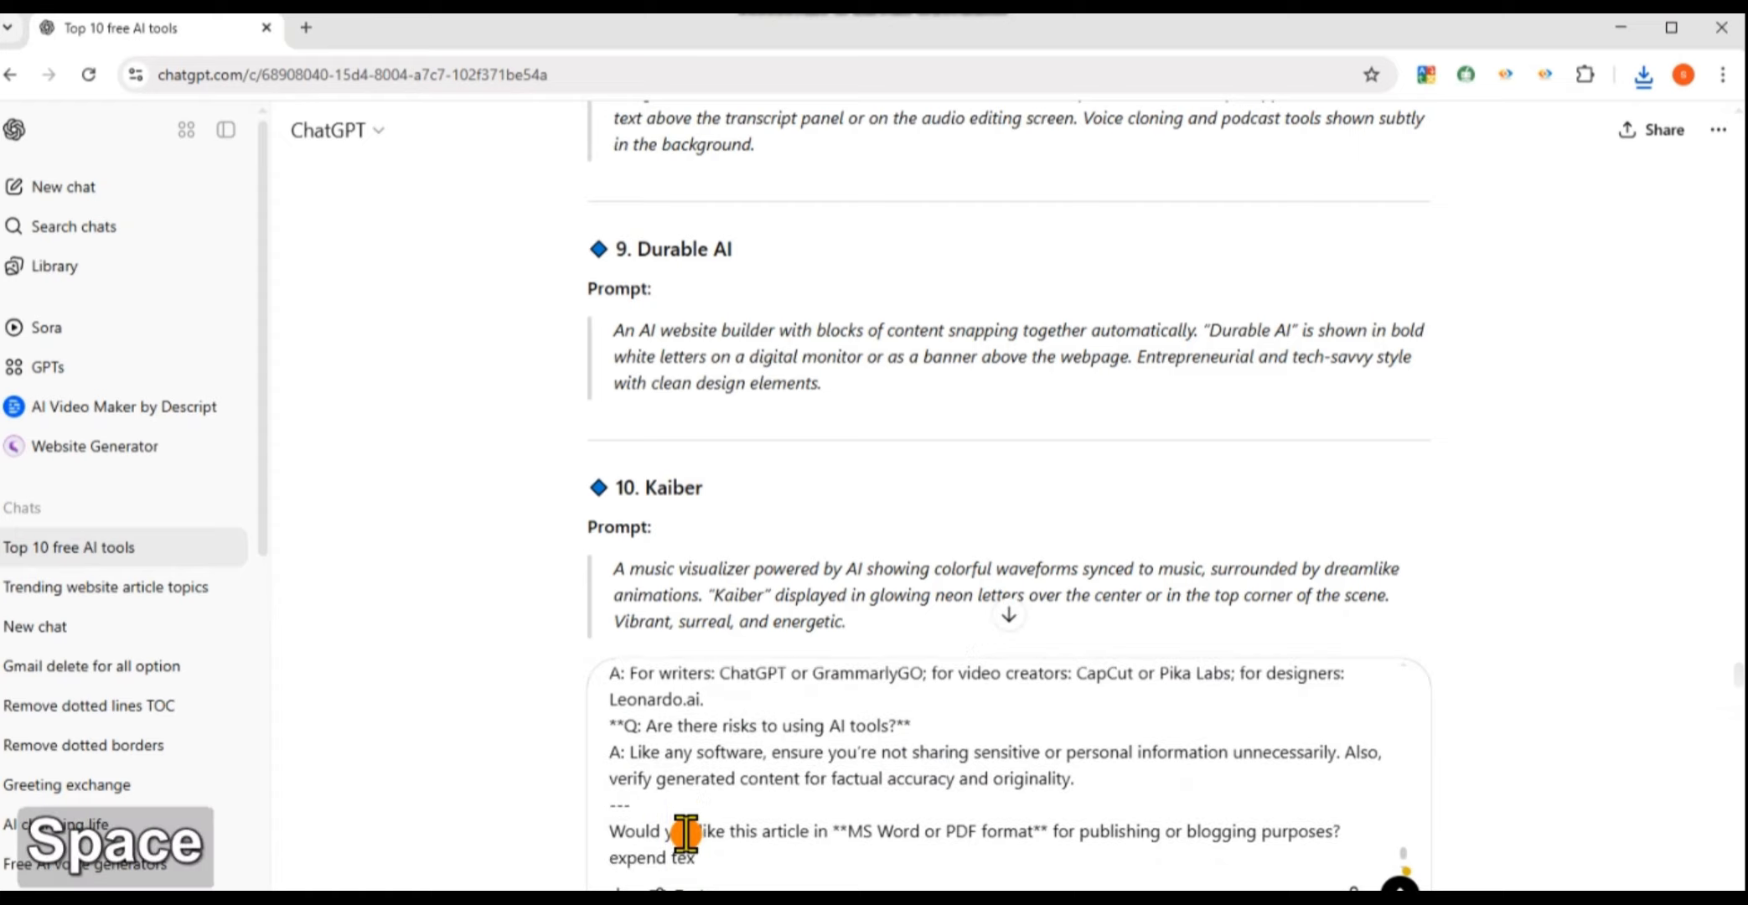
key("Return")
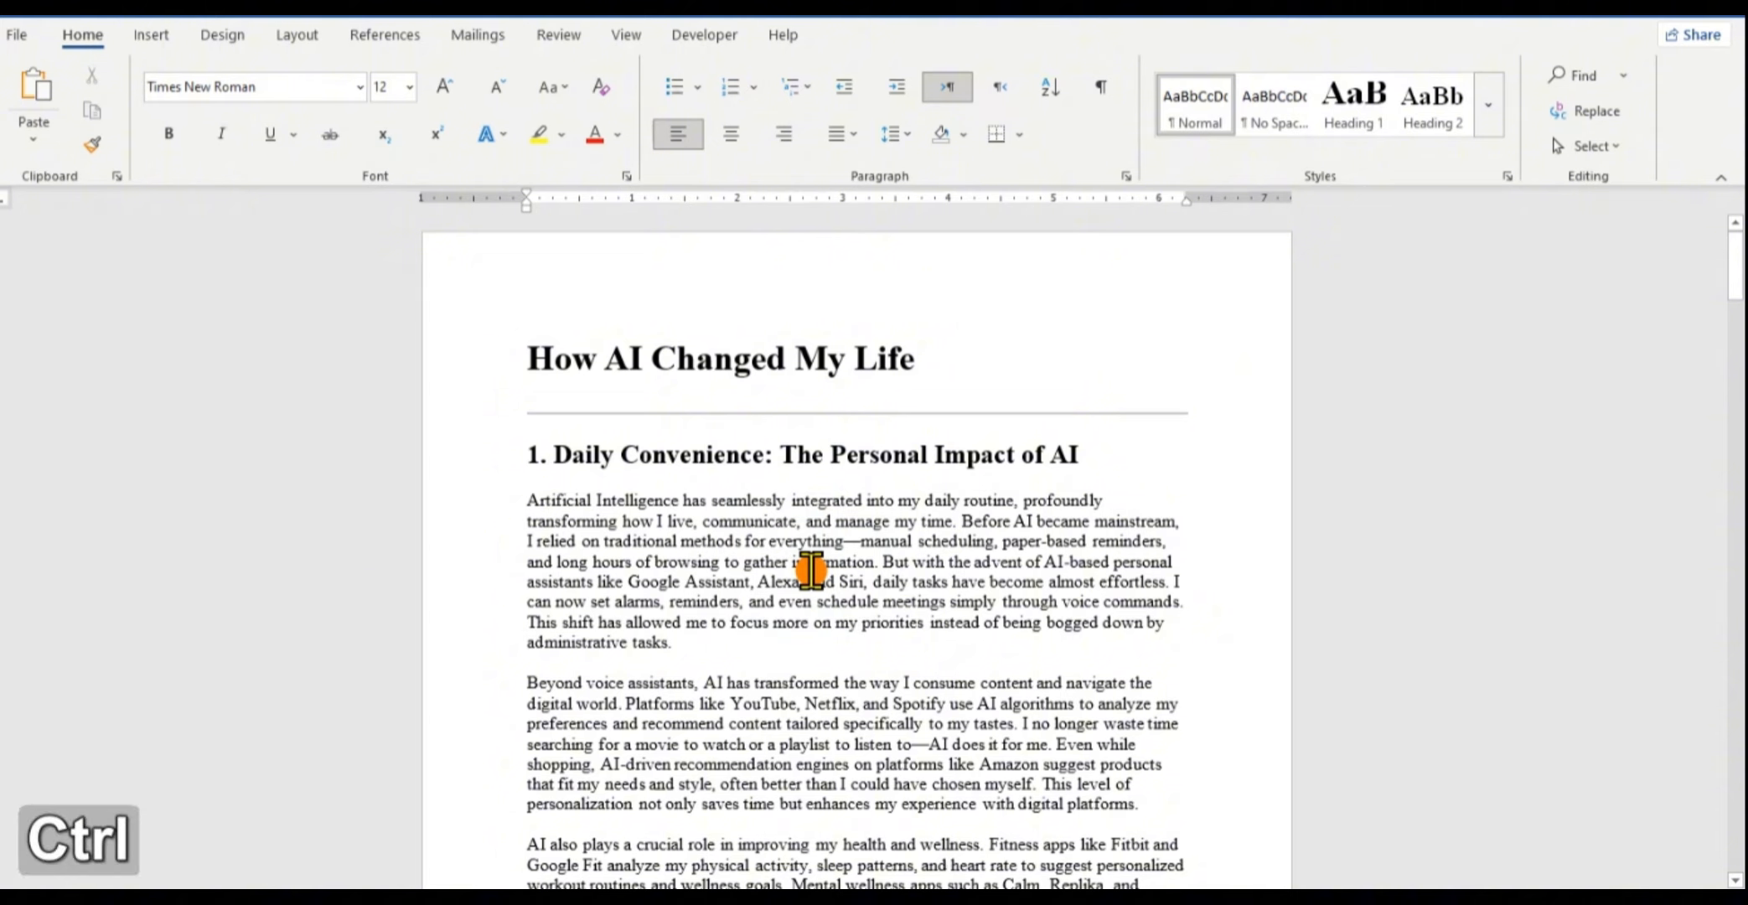
Switch to Word, create a blank document, and paste the copied article into it
key("ctrl+n")
key("ctrl+v")
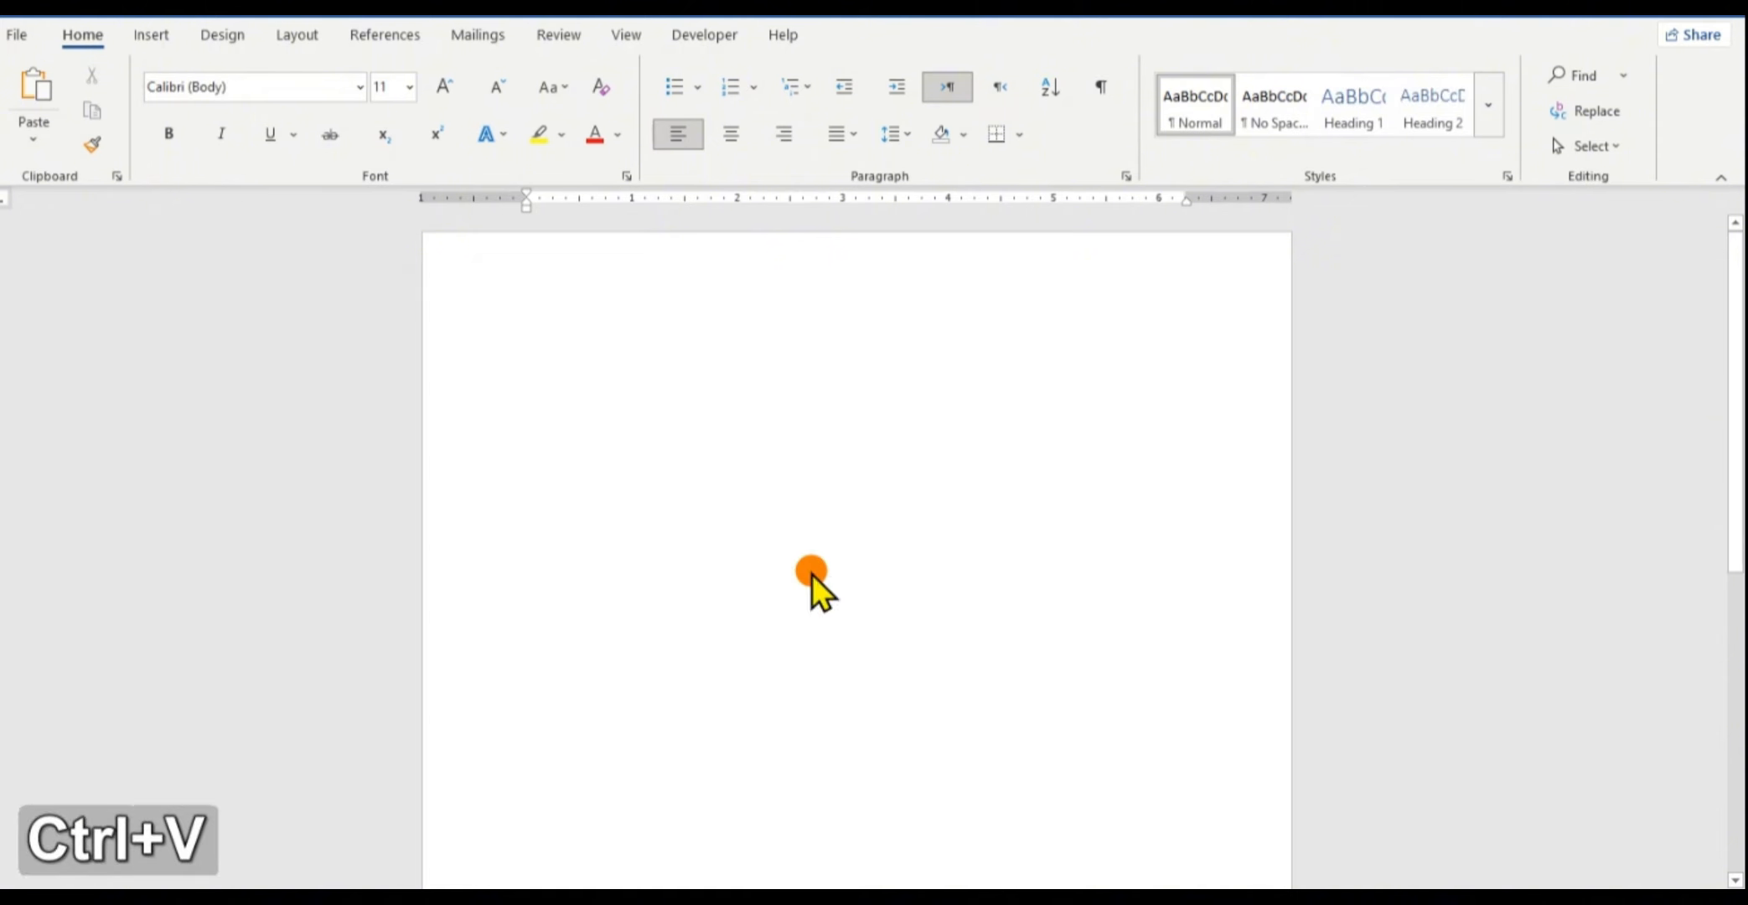
Fill the blue rectangle beside the "1. ChatGPT (Free Tier by OpenAI)" section with the ChatGPT picture
right_click(1045, 477)
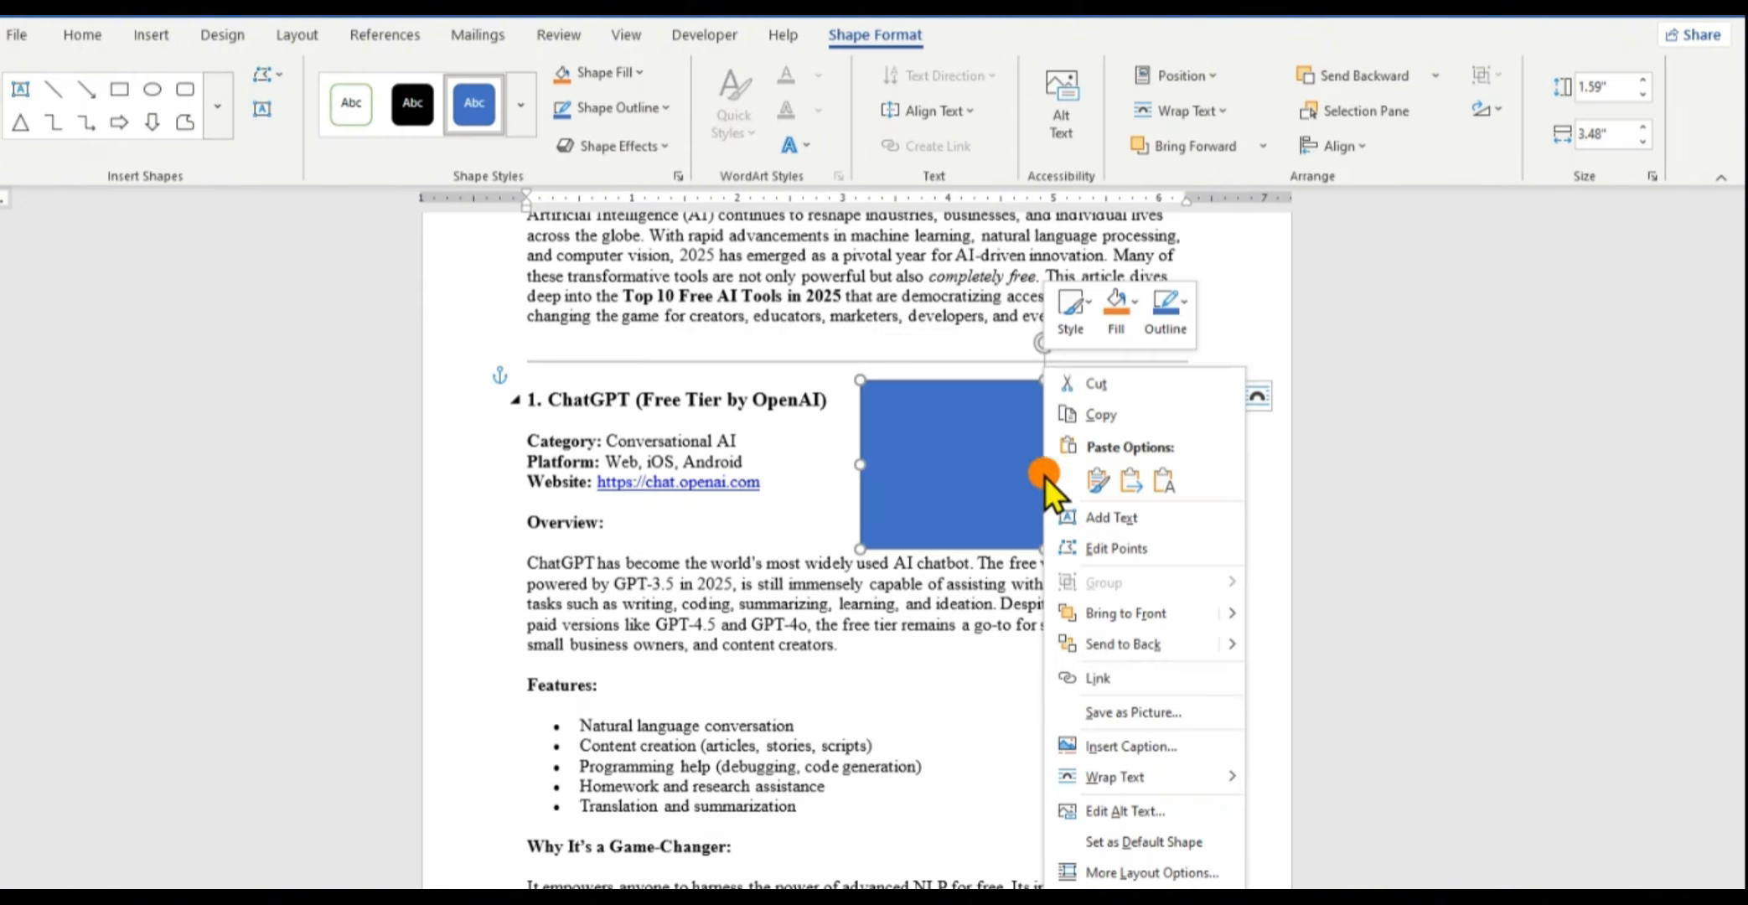
left_click(639, 73)
left_click(639, 74)
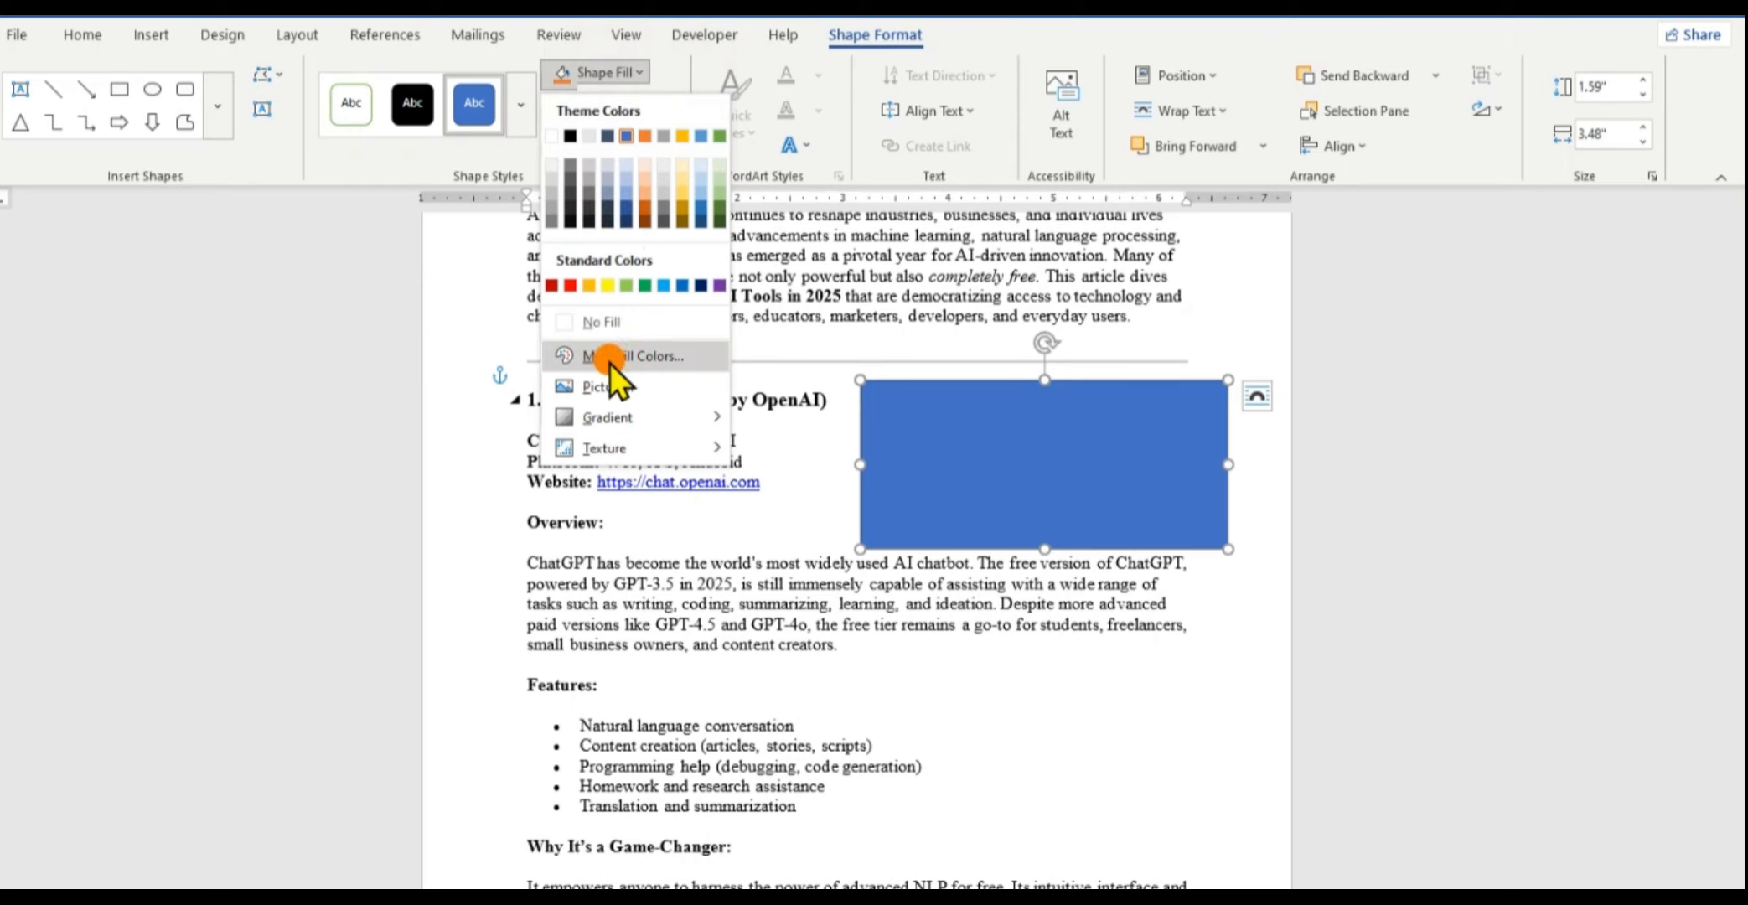
left_click(614, 386)
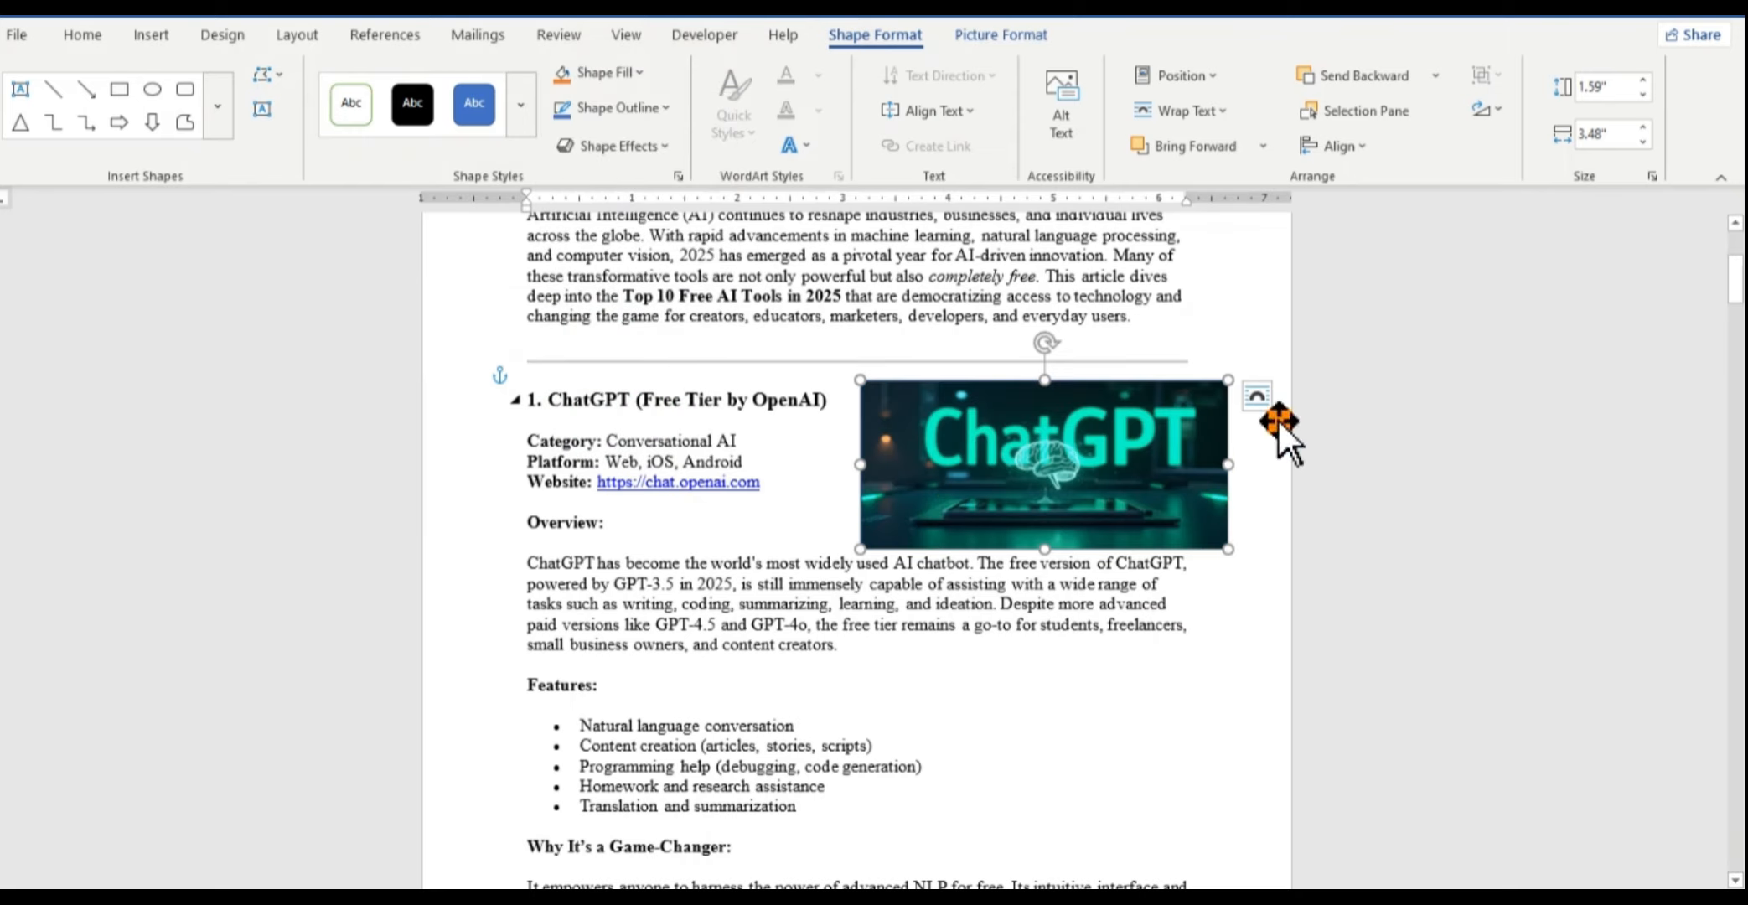
Add blank lines before the "2. Leonardo.Ai" heading so that it starts on the next page
left_click_drag(1739, 293, 1739, 328)
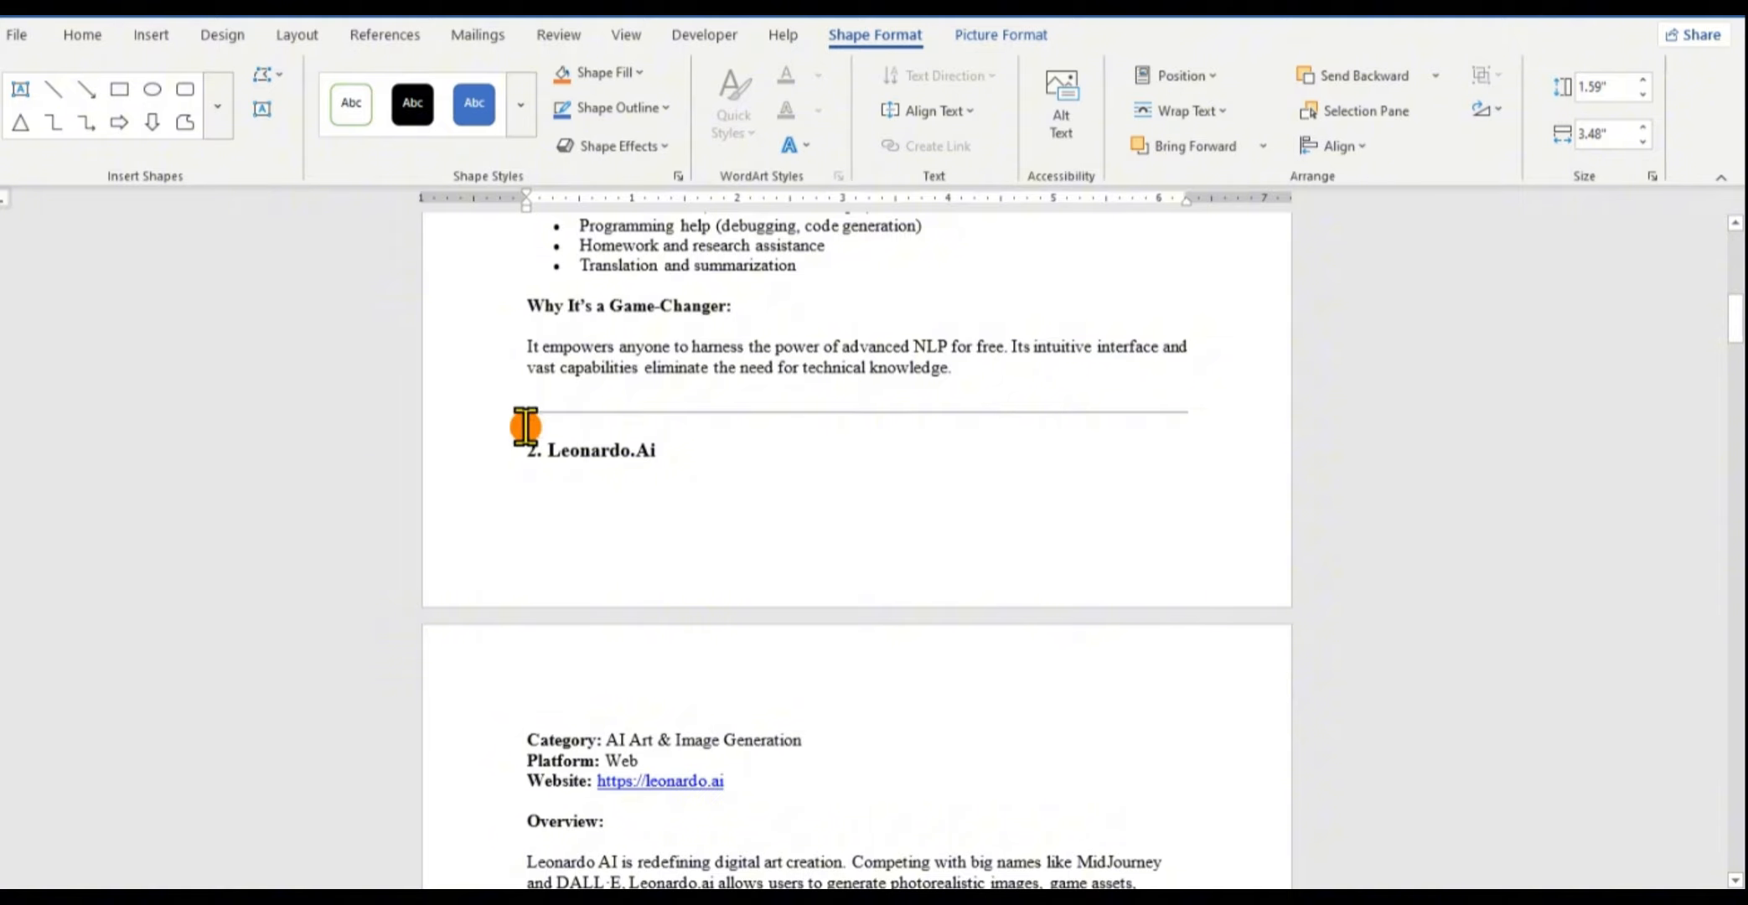
left_click(526, 428)
key("Return")
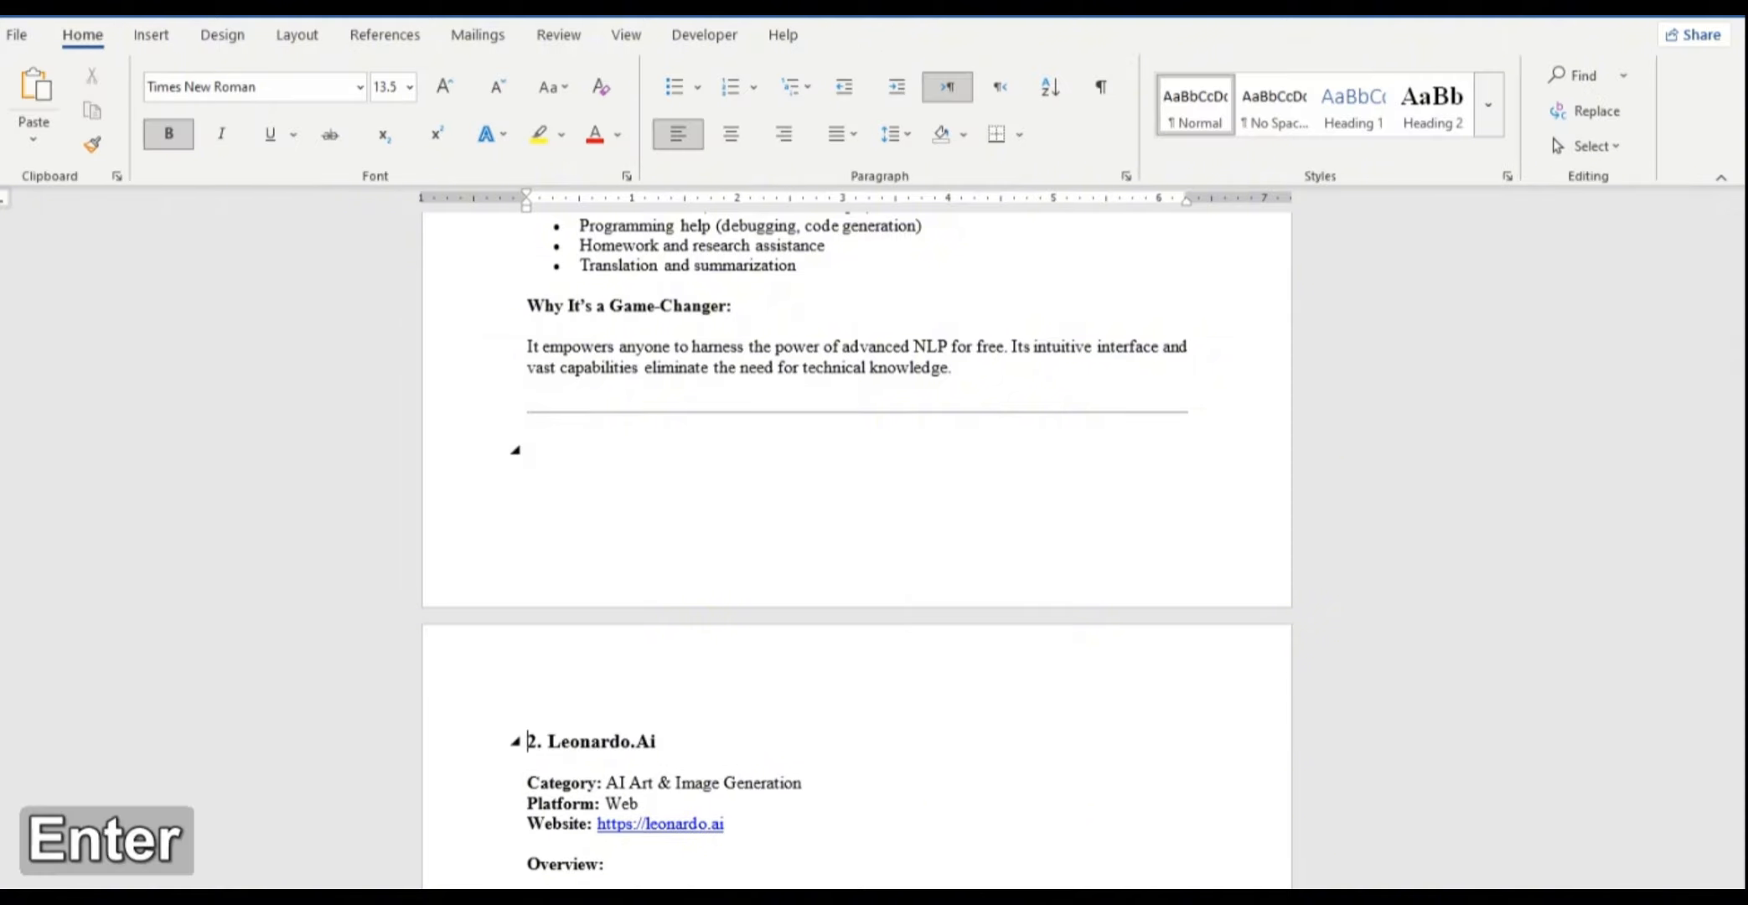
Draw a rectangle about 1.46" high and 3.64" wide for the "10. Kaiber" section and fill it with the Kaiber picture from Downloads
left_click(168, 40)
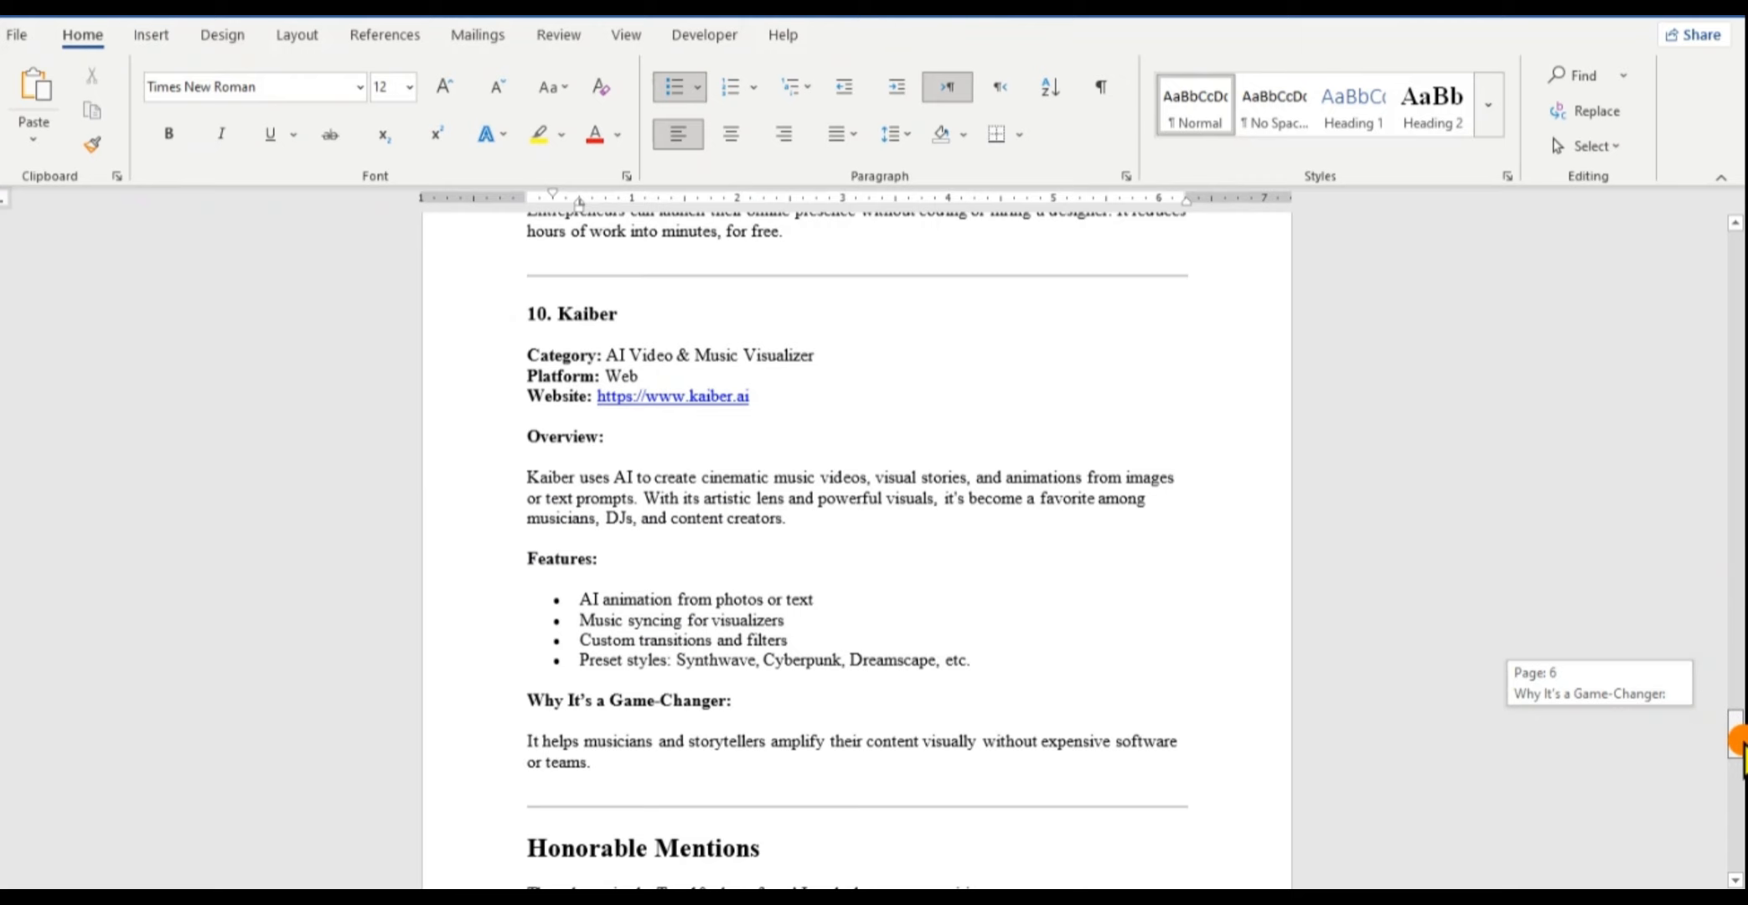
left_click_drag(1732, 748, 1738, 741)
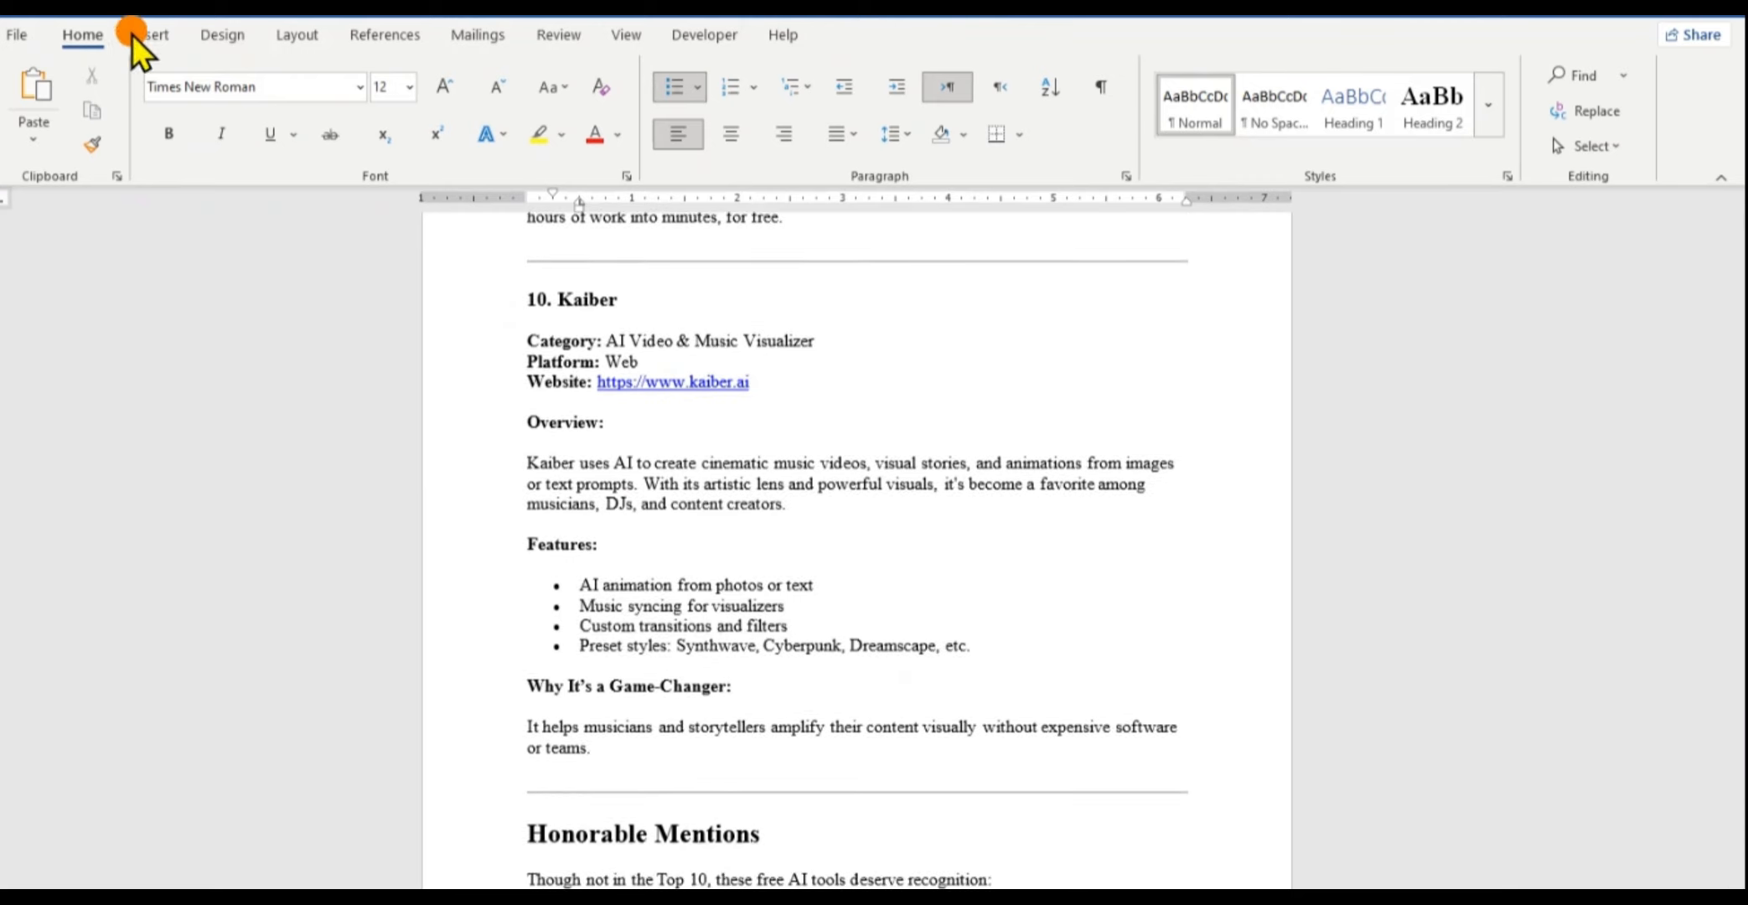
left_click(158, 40)
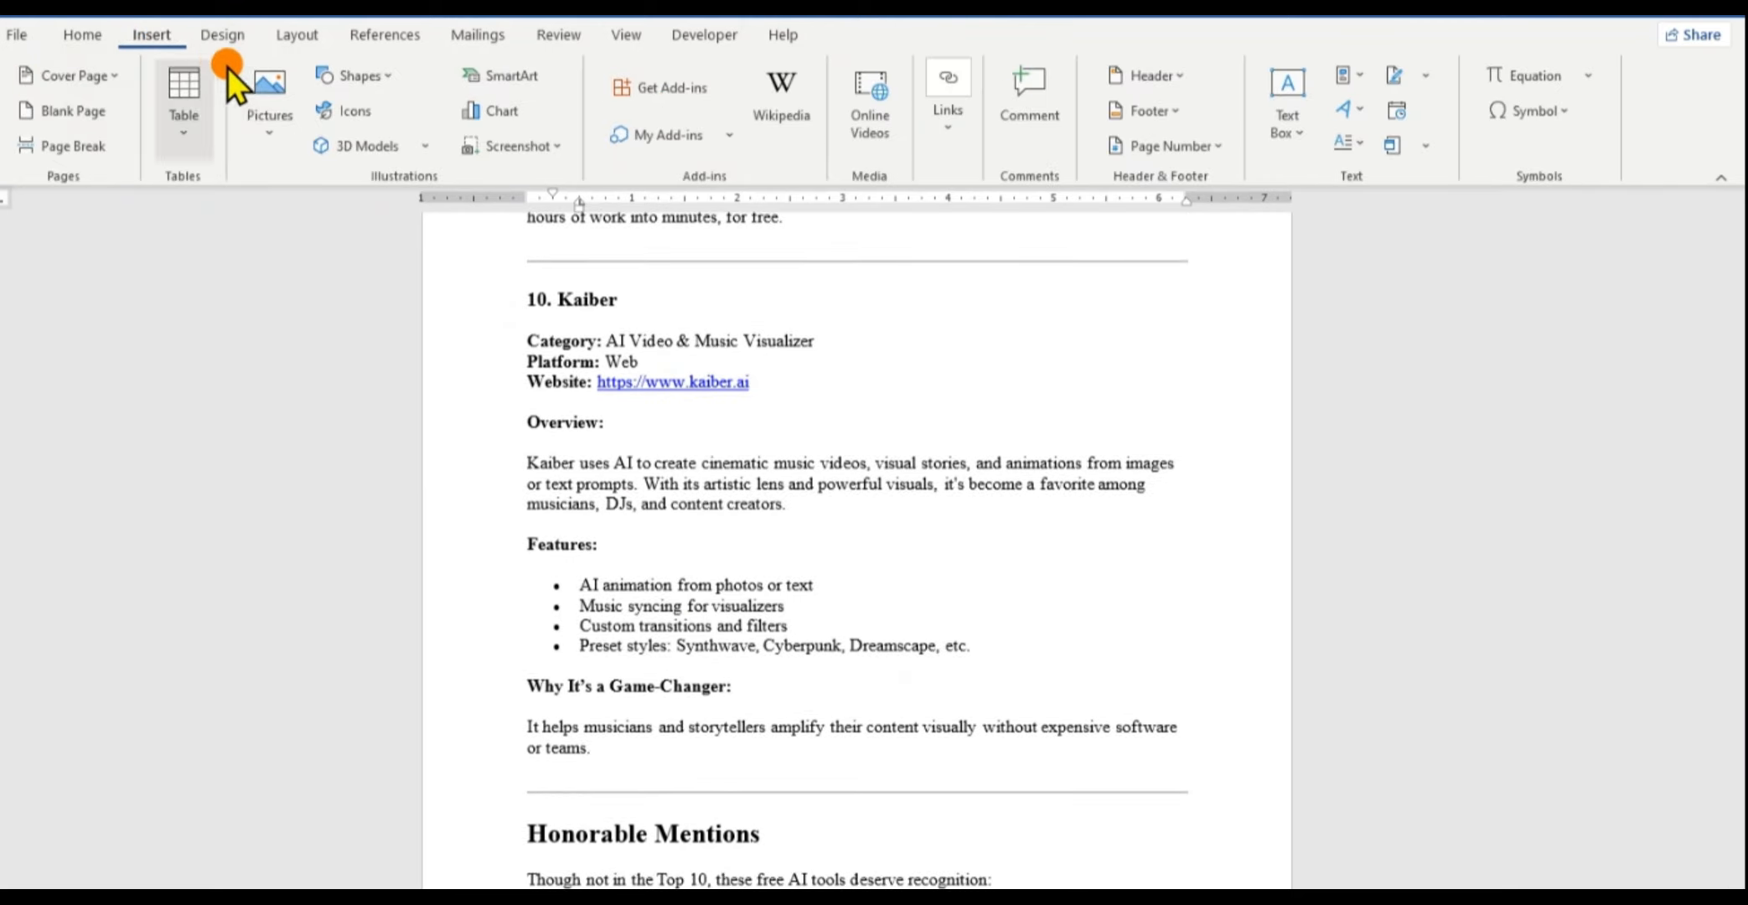
left_click(349, 87)
left_click(382, 139)
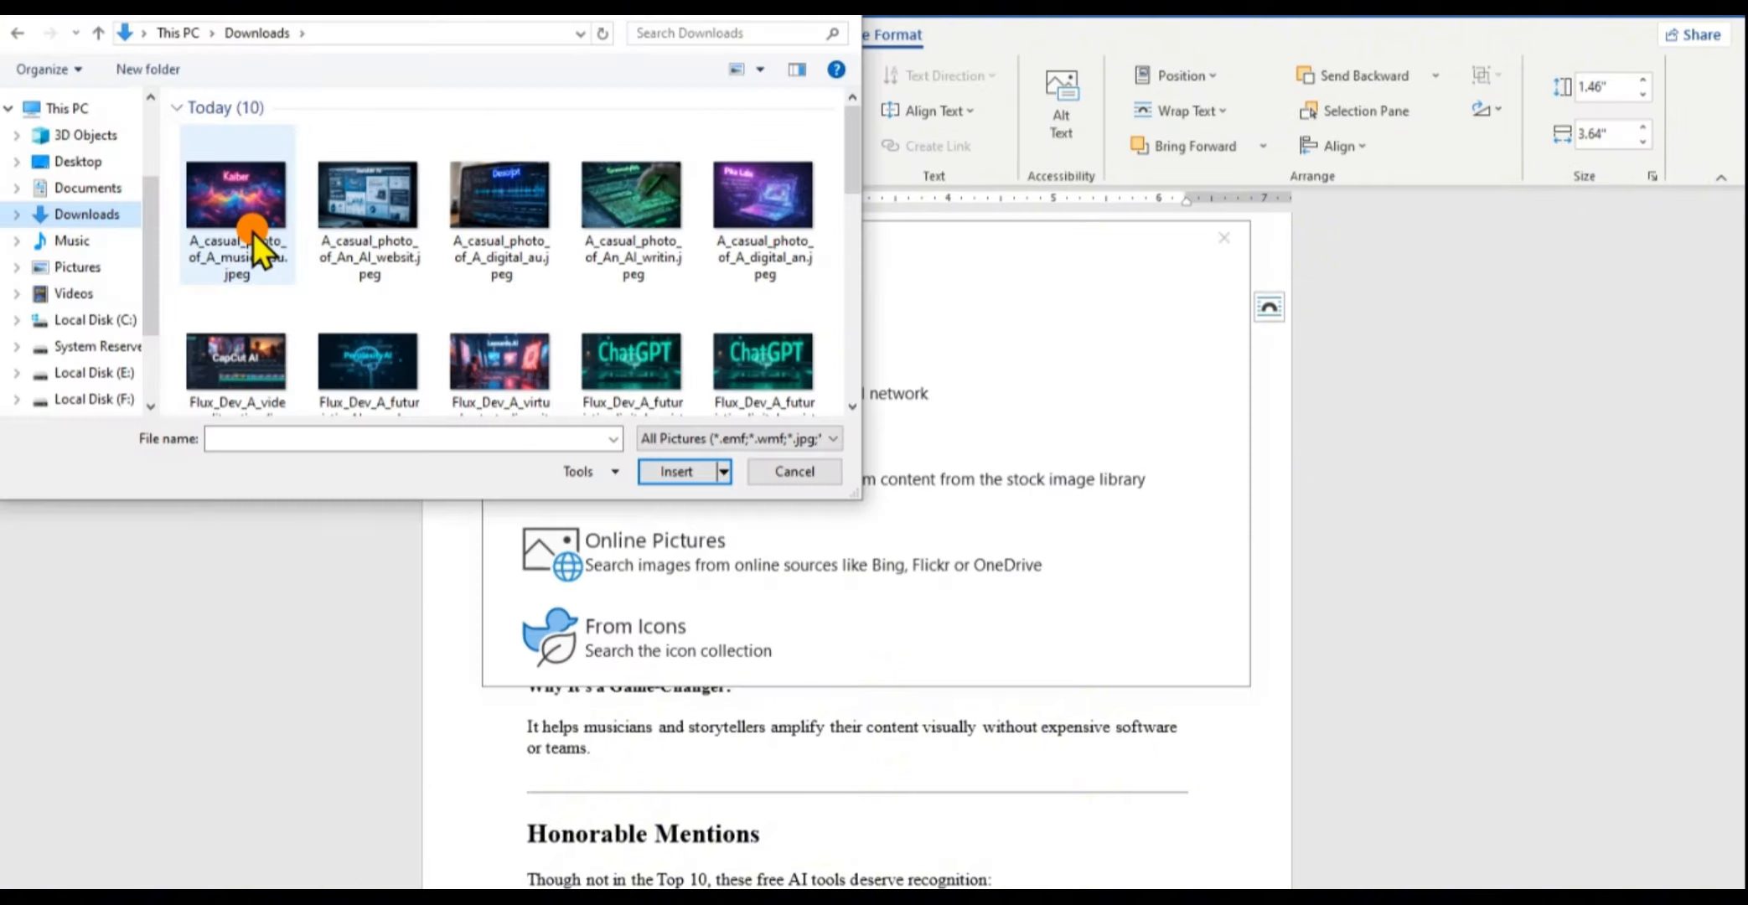
double_click(252, 232)
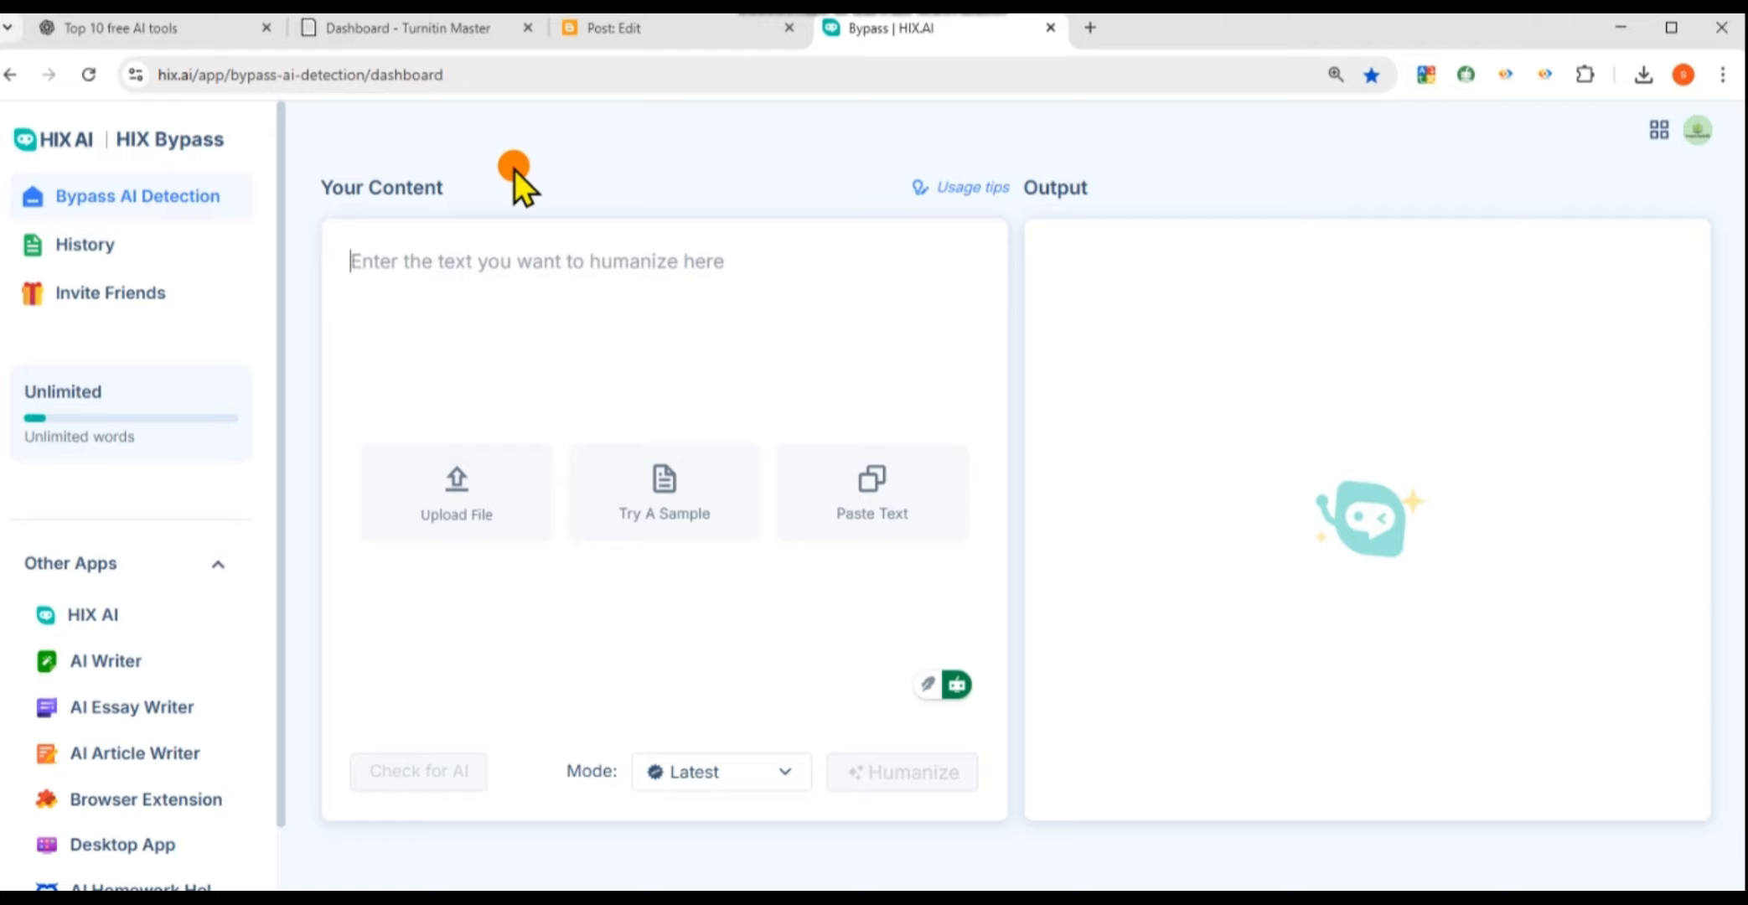
Switch to HIX Bypass in the browser, paste the article text as the content, and humanize it
left_click(859, 498)
left_click(627, 630)
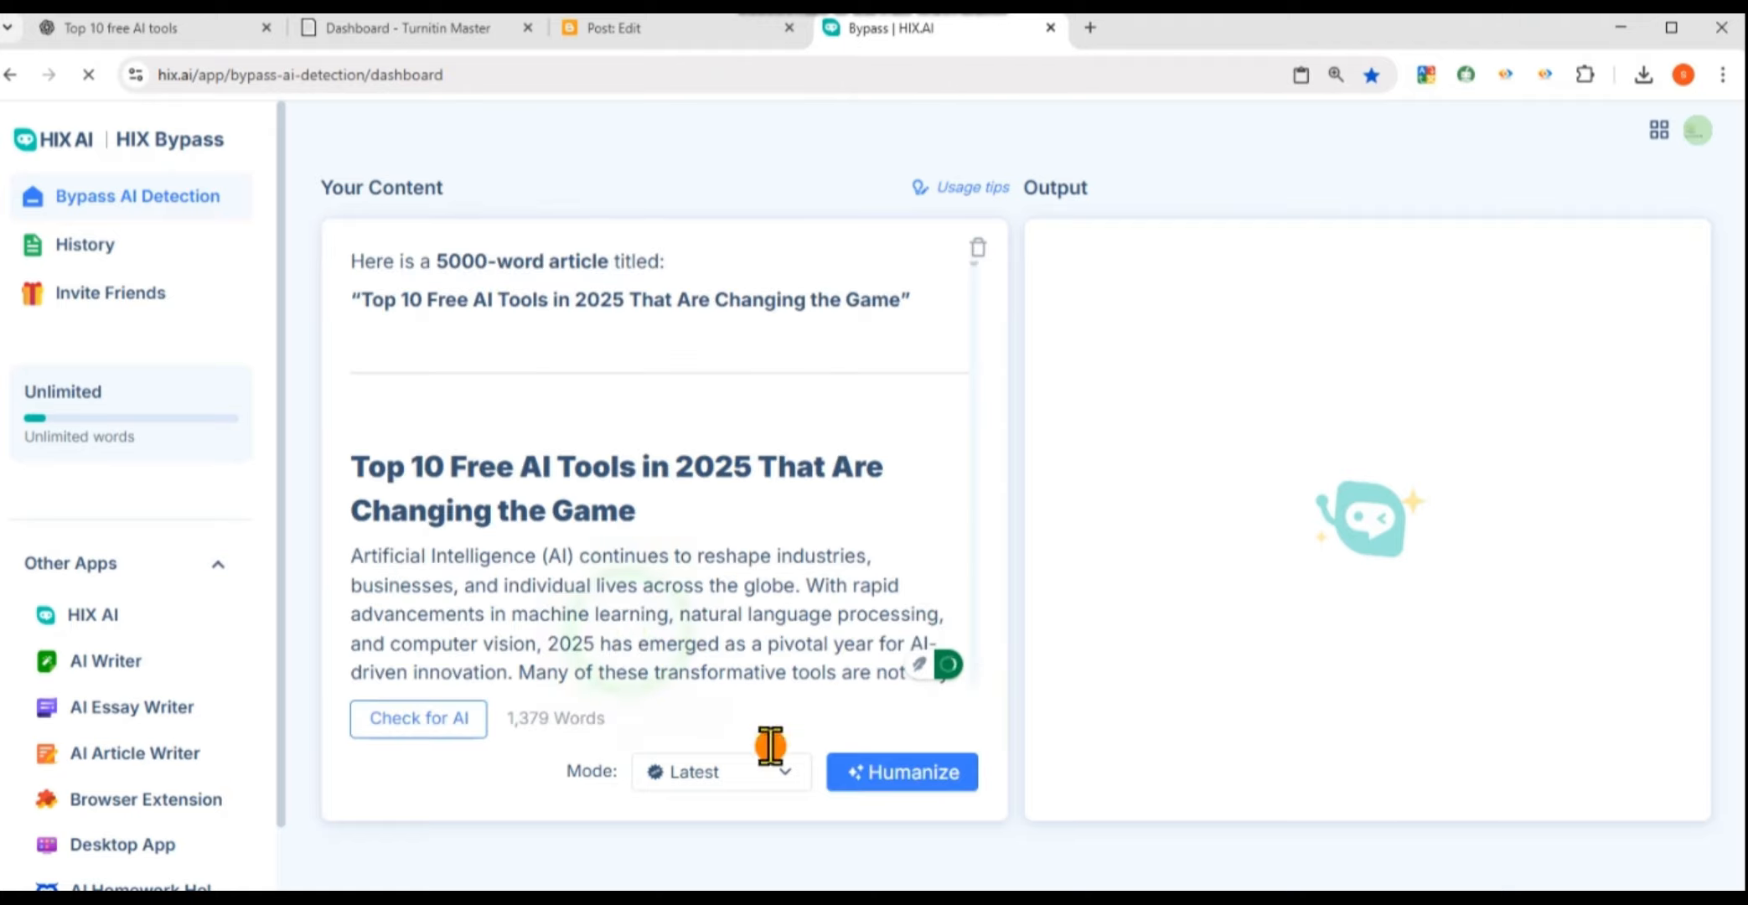
left_click(886, 770)
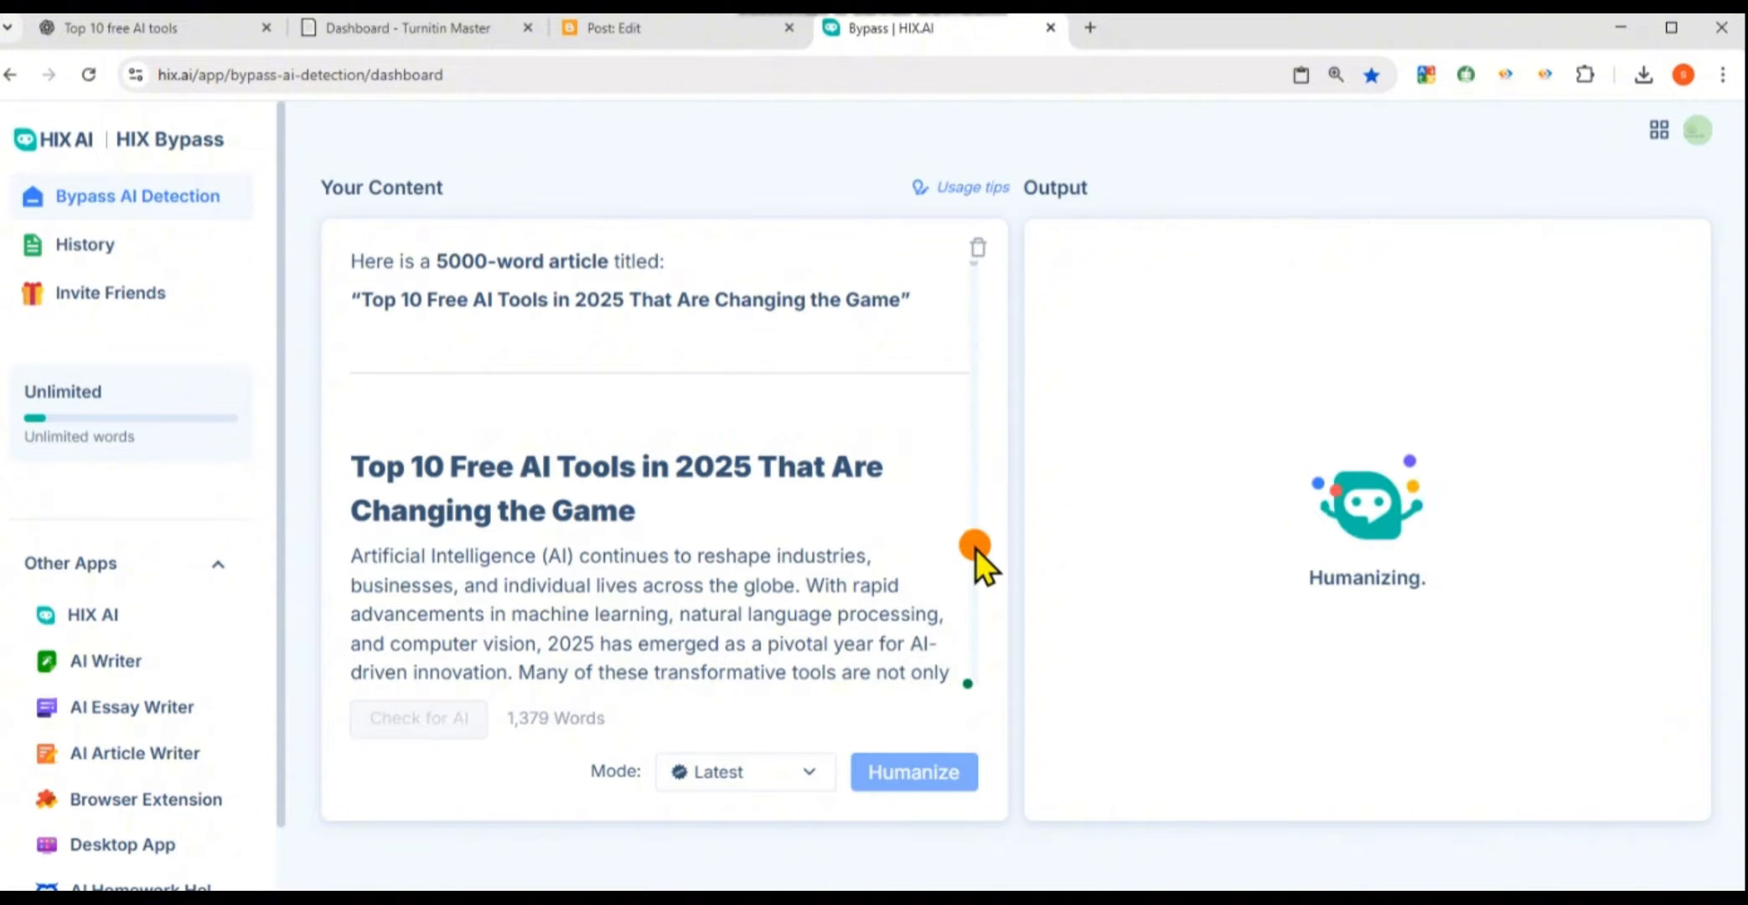
scroll(976, 543, "down", 15)
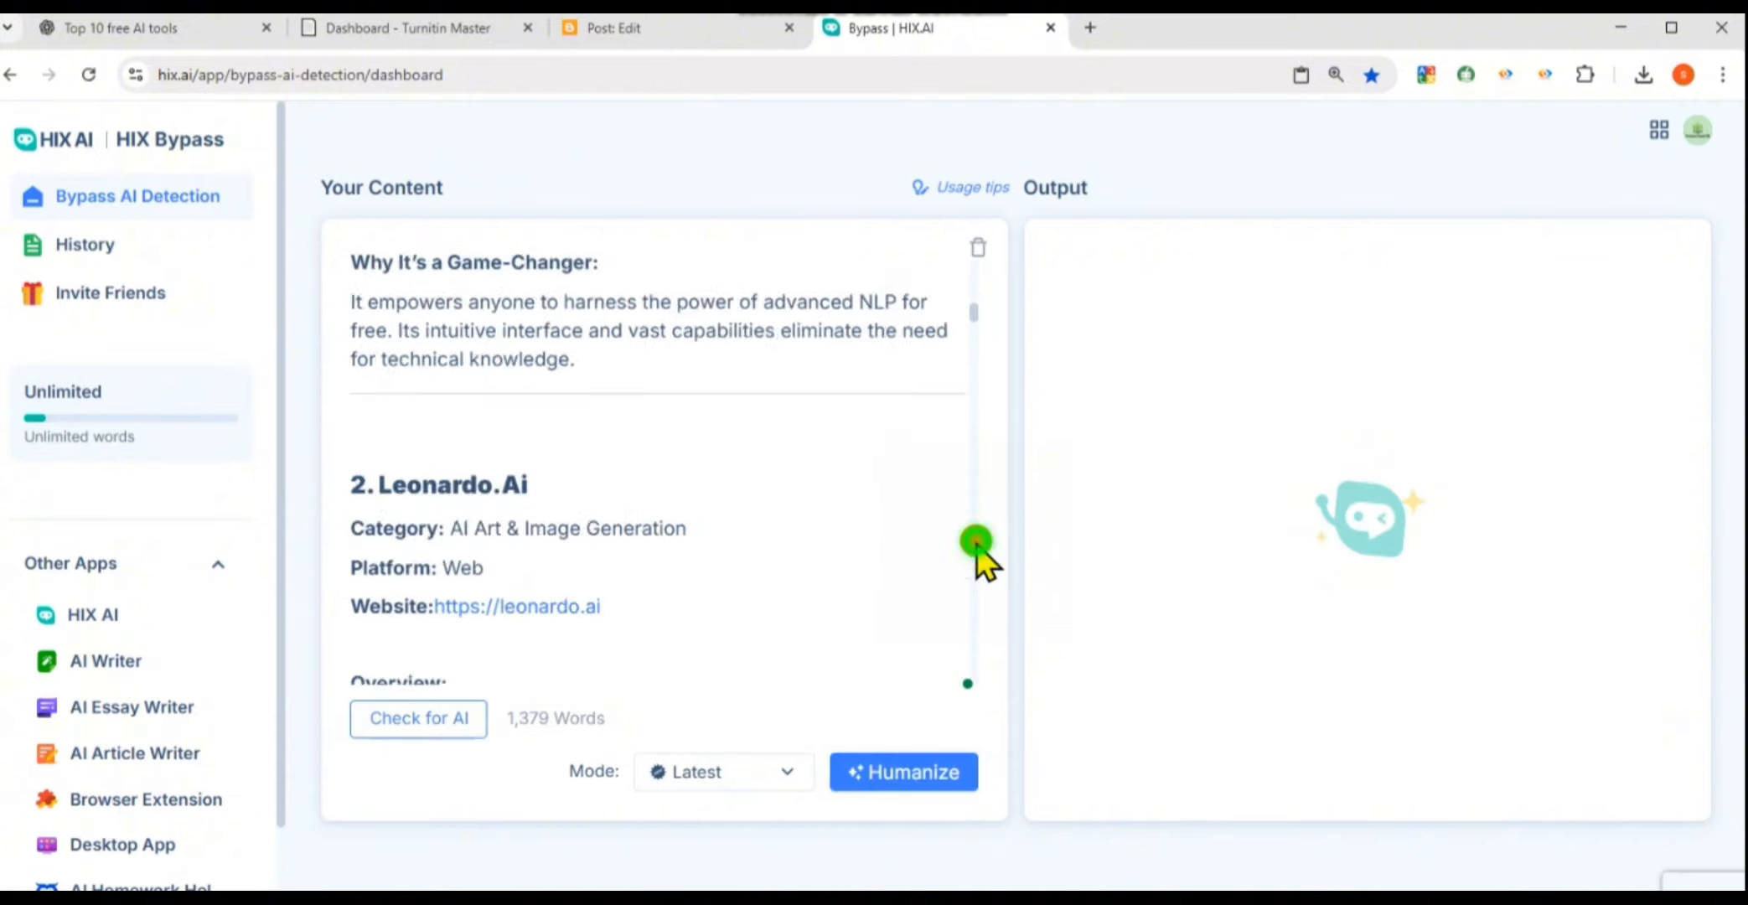
scroll(976, 544, "down", 15)
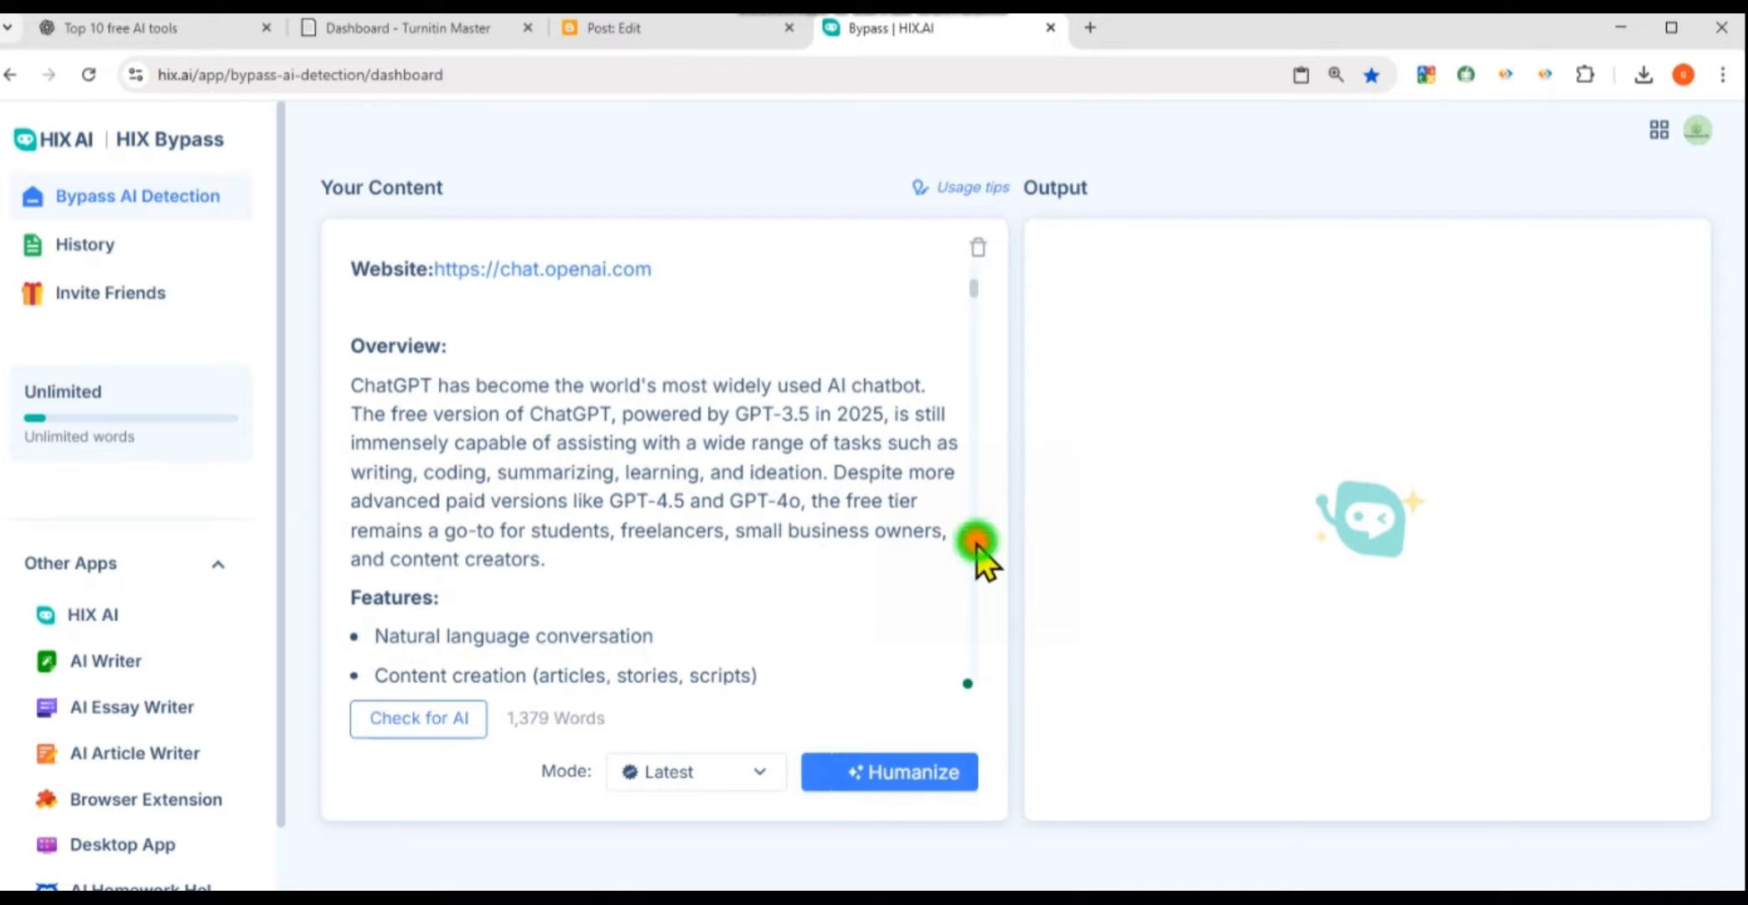
scroll(976, 543, "down", 12)
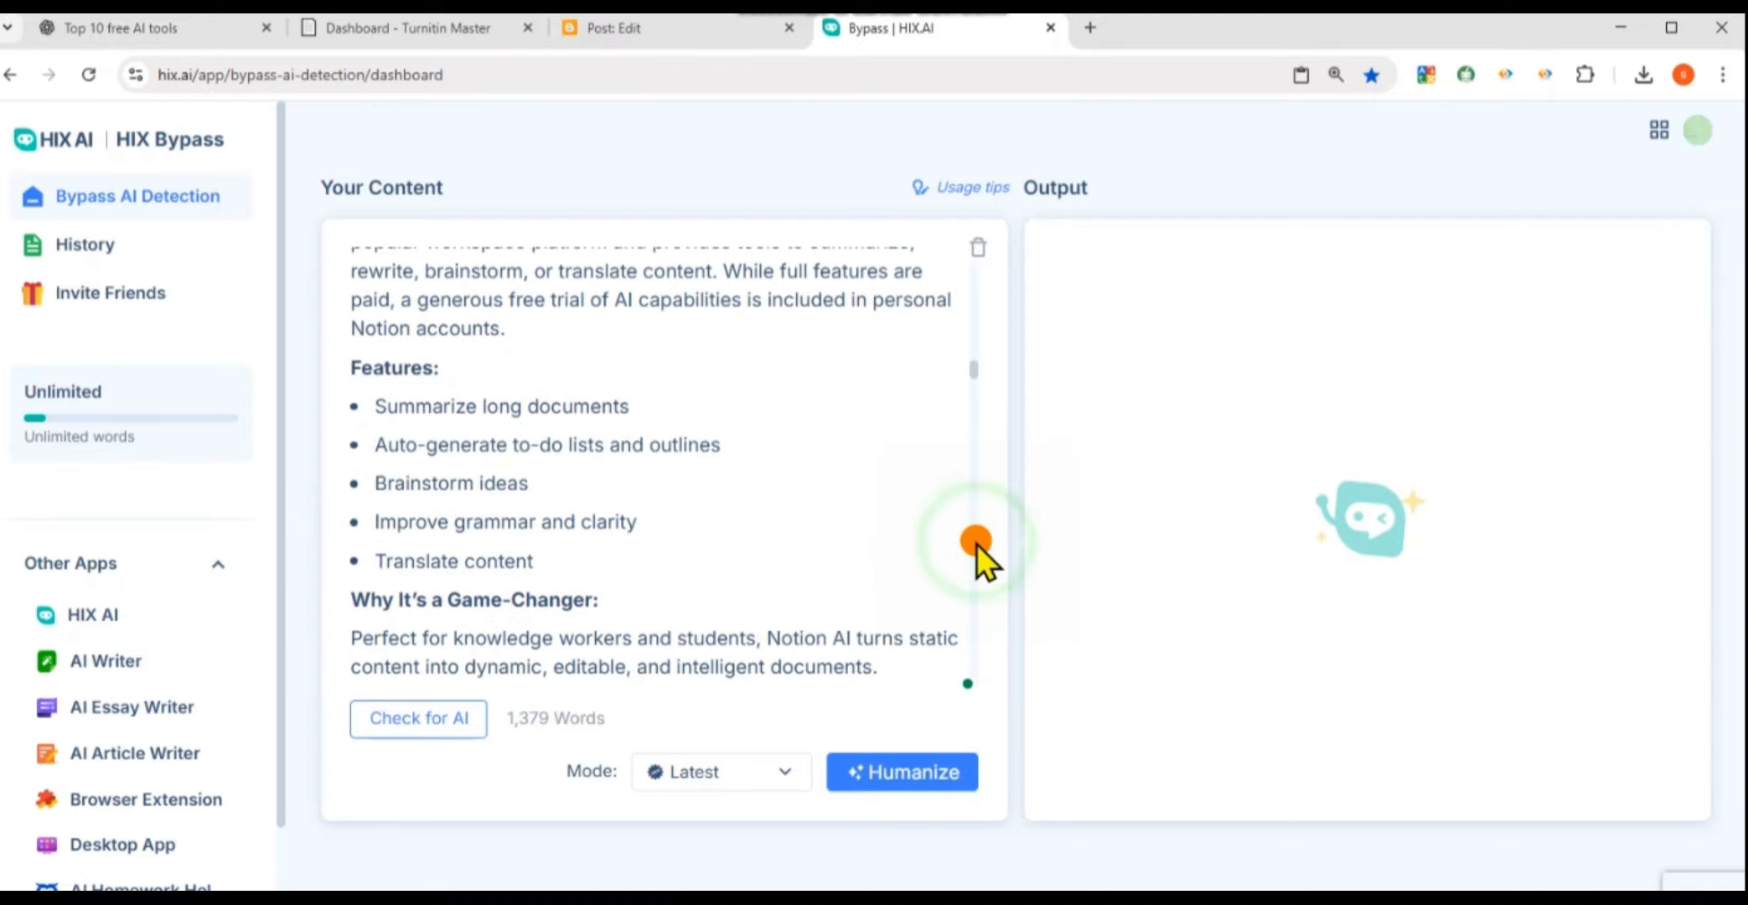
scroll(976, 544, "down", 5)
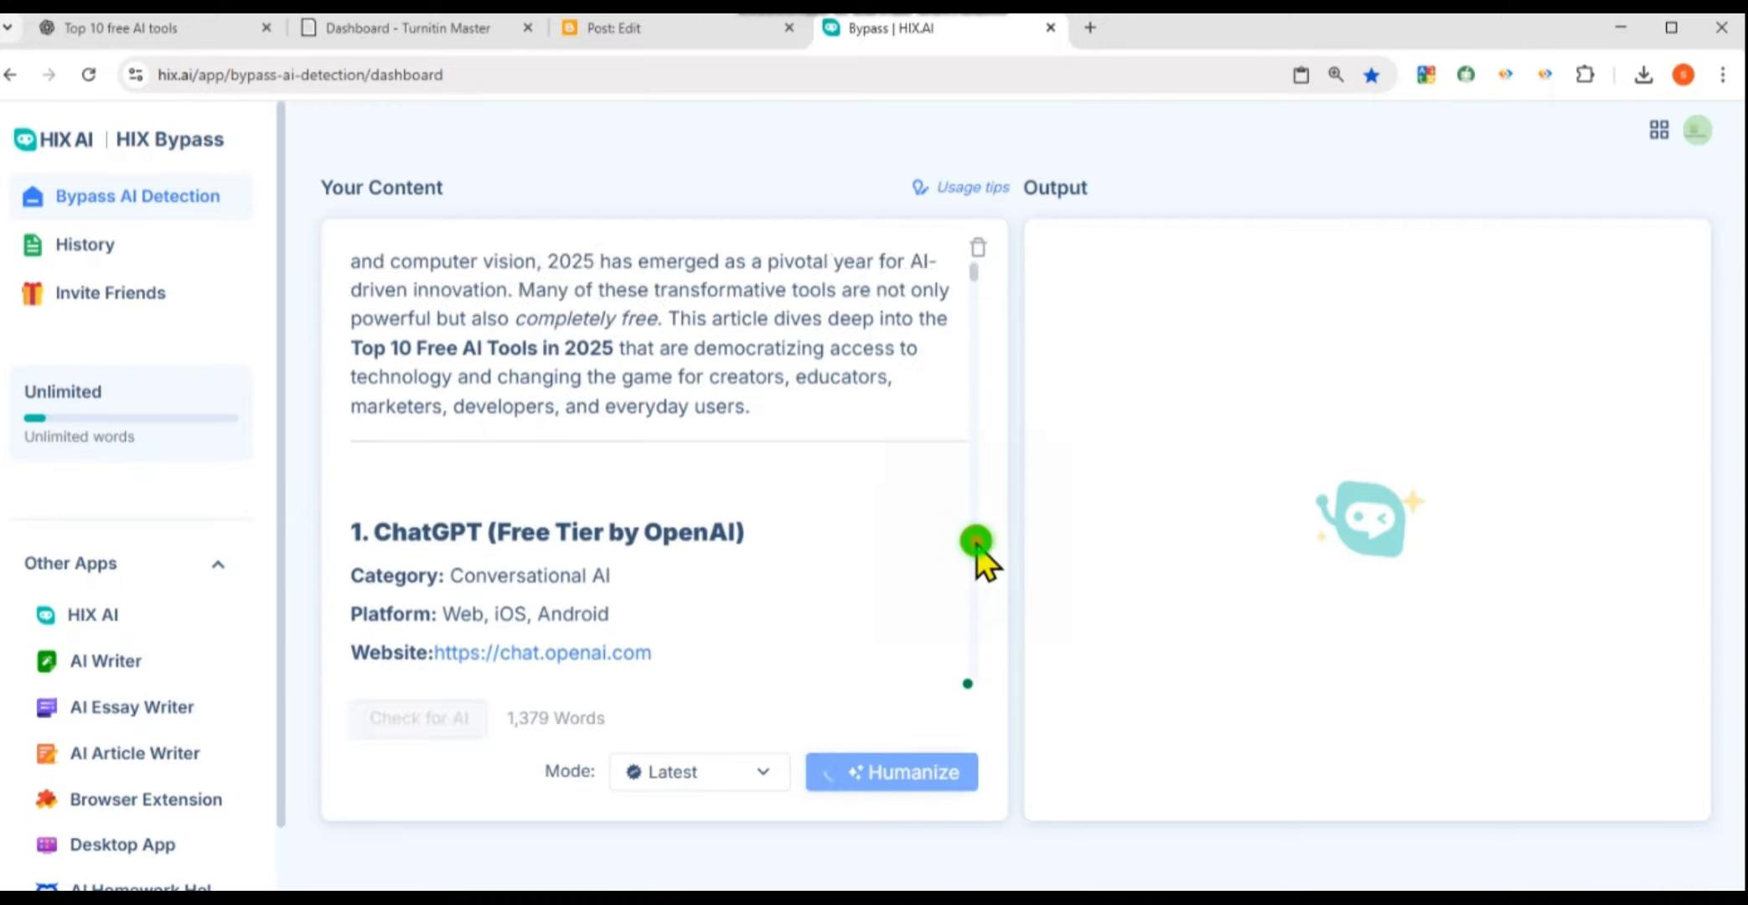
scroll(976, 544, "down", 3)
scroll(976, 543, "down", 10)
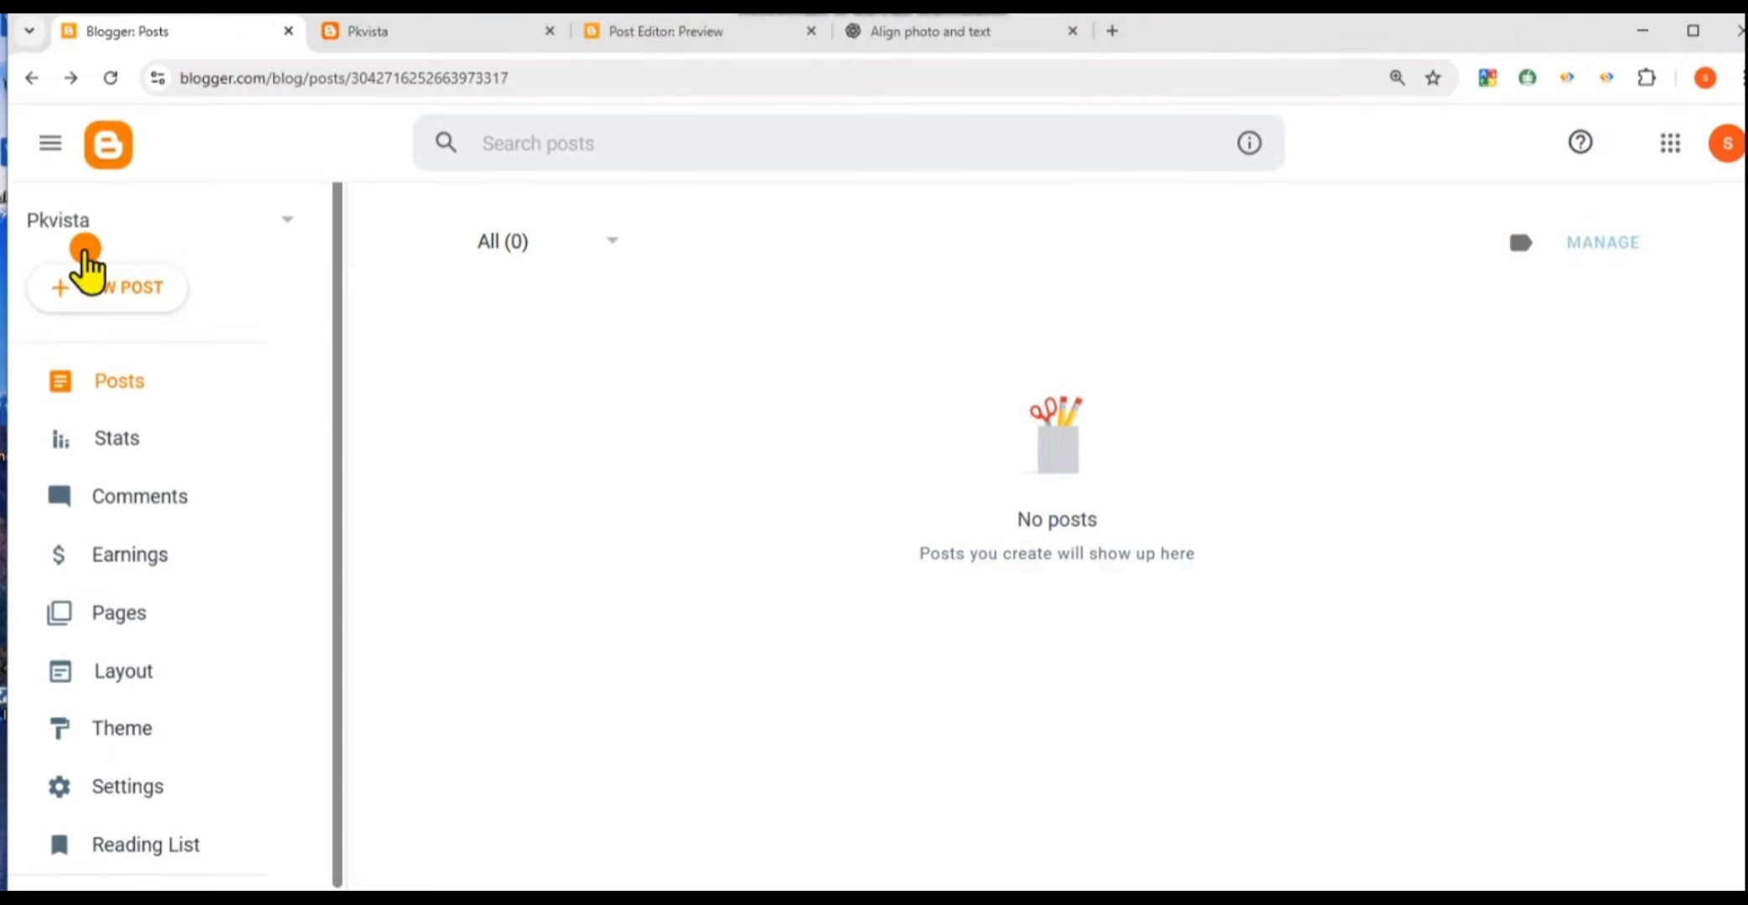
Switch to Blogger, create a new post on the Pkvista blog, and paste the article with its images into the body
left_click(107, 285)
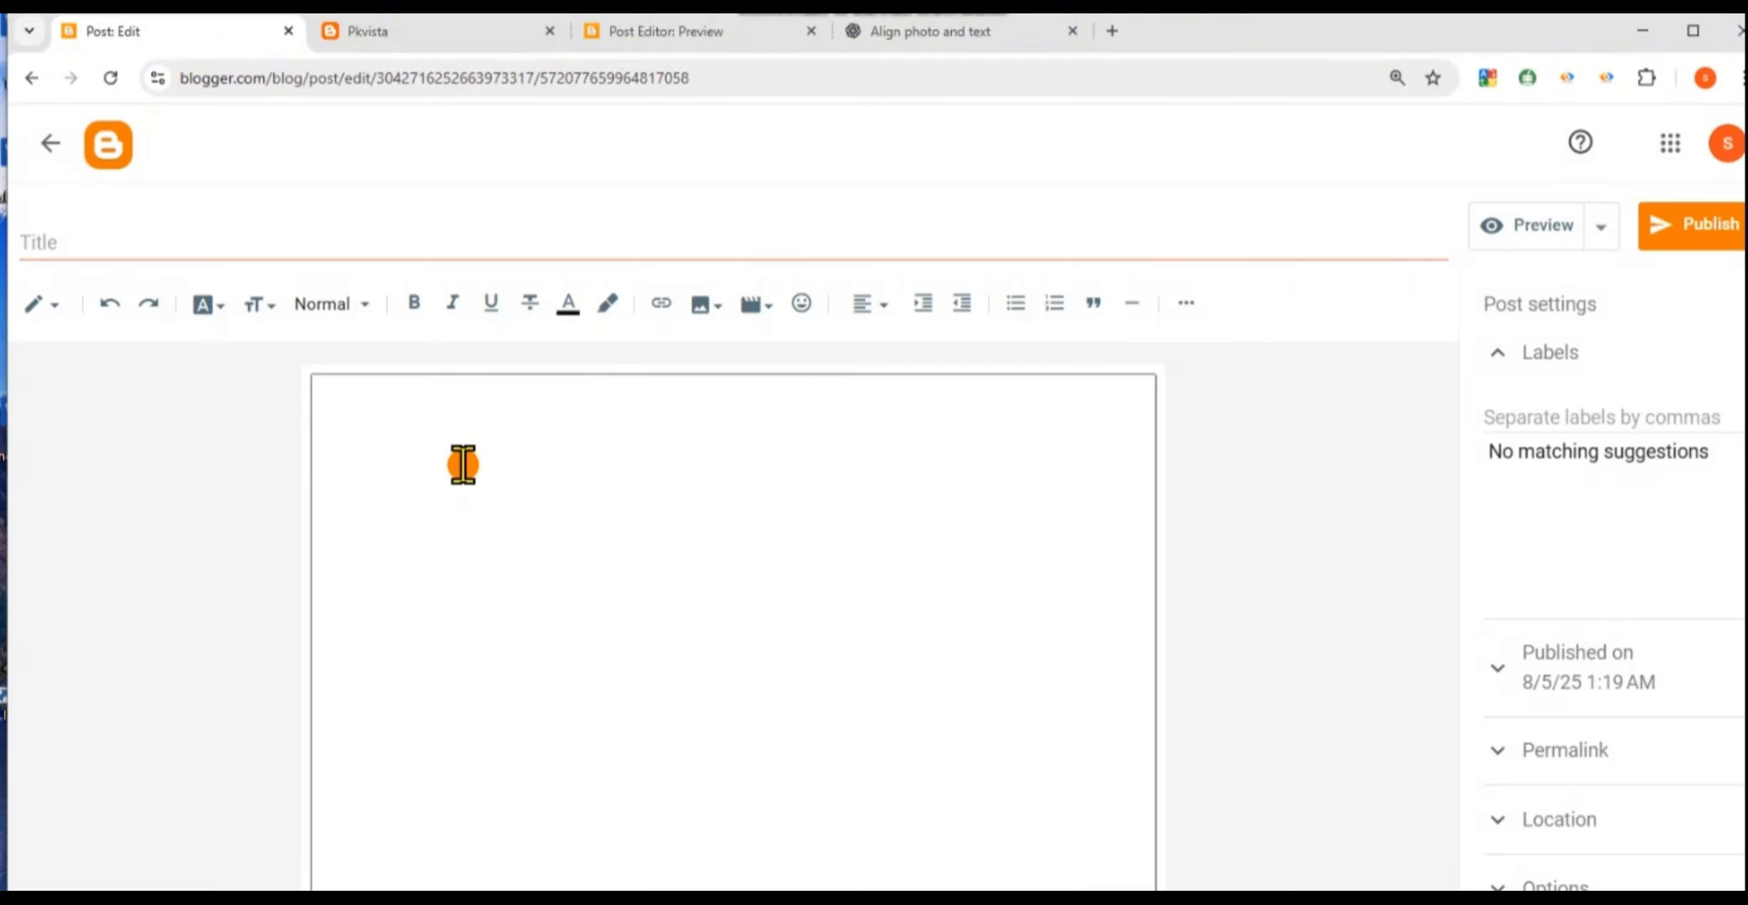
left_click(458, 466)
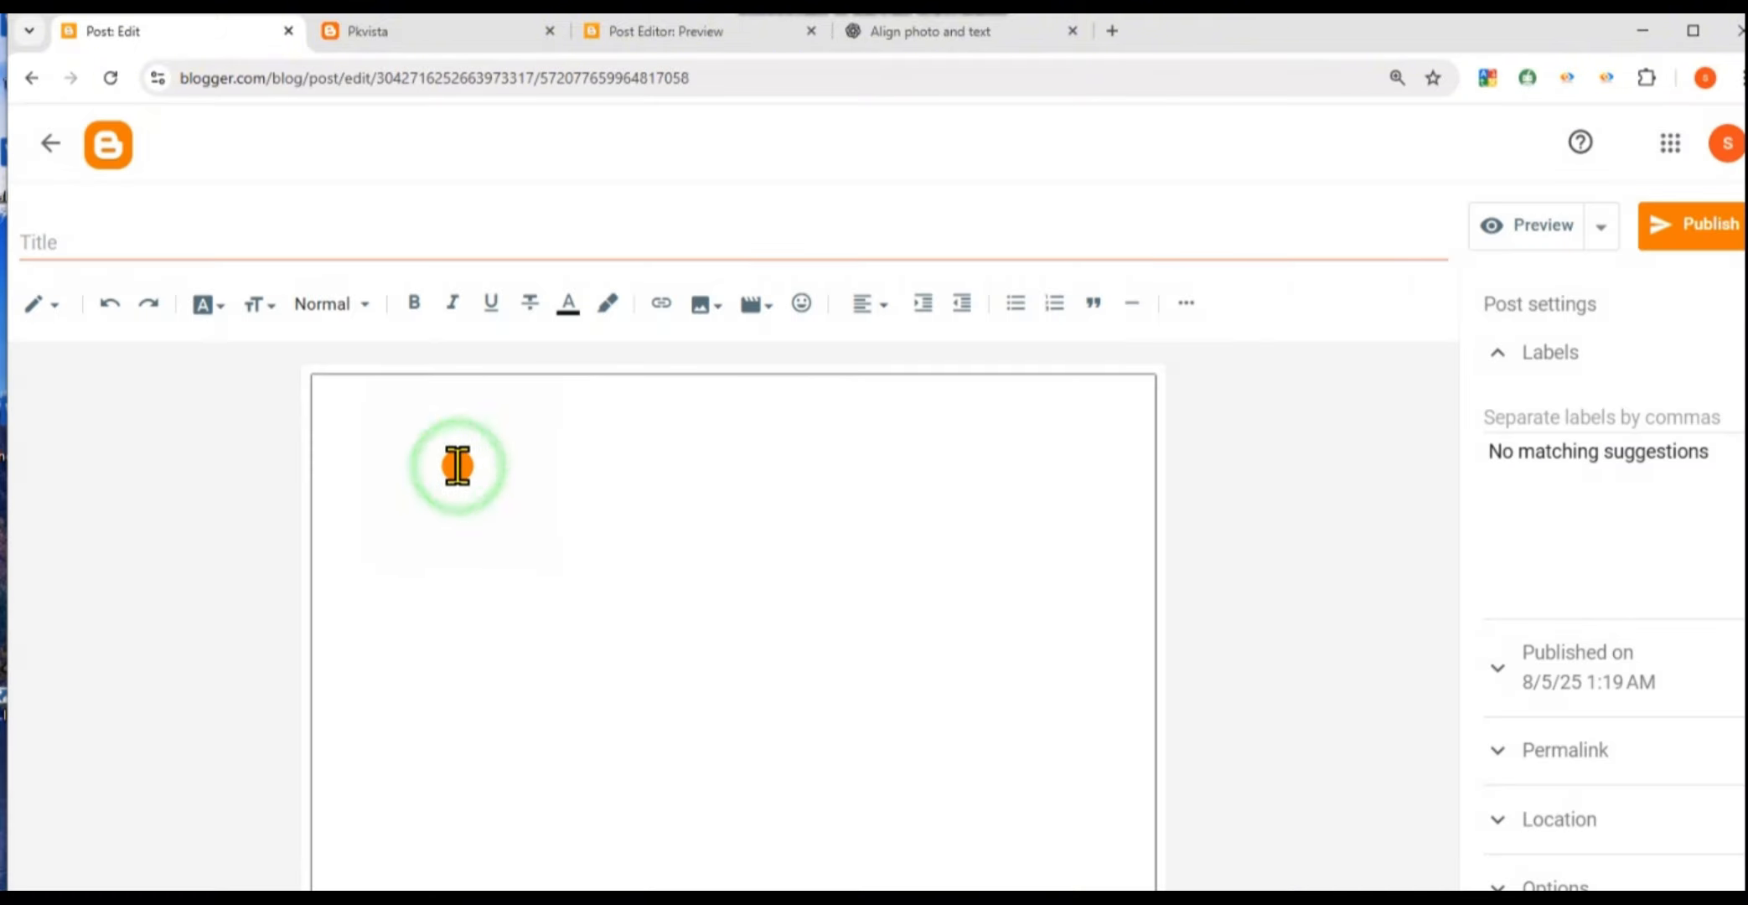
key("ctrl+v")
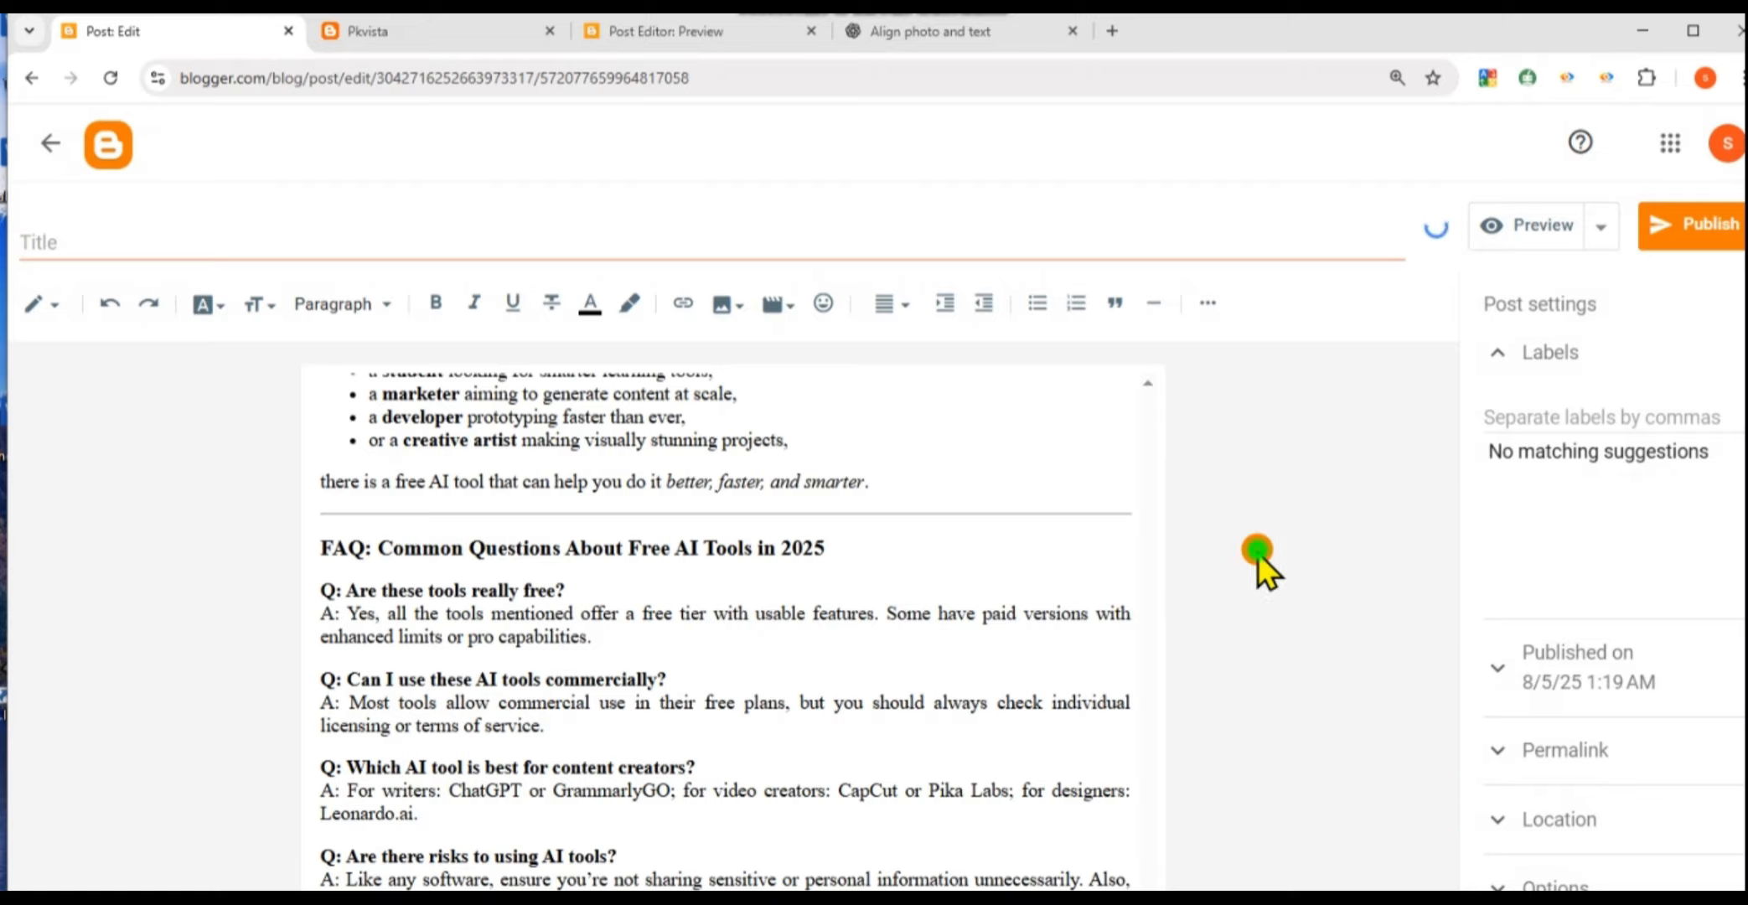
Review the pasted article in the post editor from the FAQ section back up to the Descript section
left_click(920, 465)
key("Up")
key("Up")
key("Up")
key("Up")
key("Up")
key("Up")
key("Up")
key("Up")
key("Up")
key("Up")
key("Up")
key("Up")
key("Up")
key("Up")
key("Up")
key("Up")
key("Up")
key("Up")
key("Up")
key("Up")
key("Up")
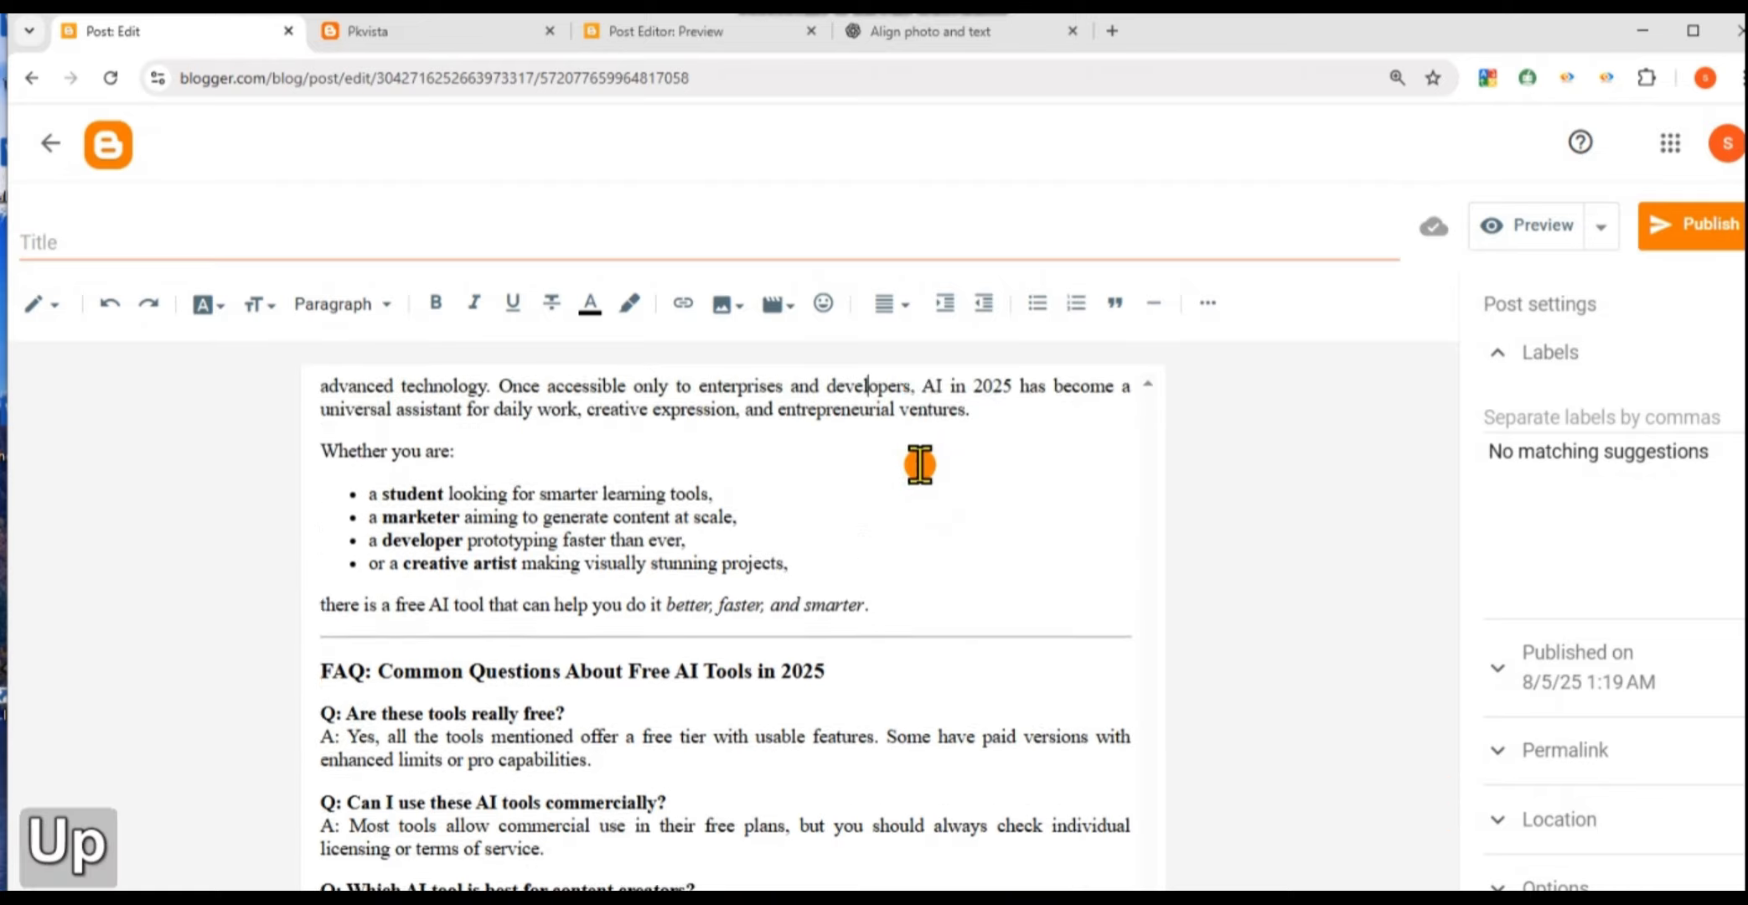
key("Up")
key("Up")
key("Up")
key("Up")
key("Up")
key("Up")
key("Up")
key("Up")
key("Up")
key("Up")
key("Up")
key("Up")
key("Up")
key("Up")
key("Up")
key("Up")
key("Up")
key("Up")
key("Up")
key("Up")
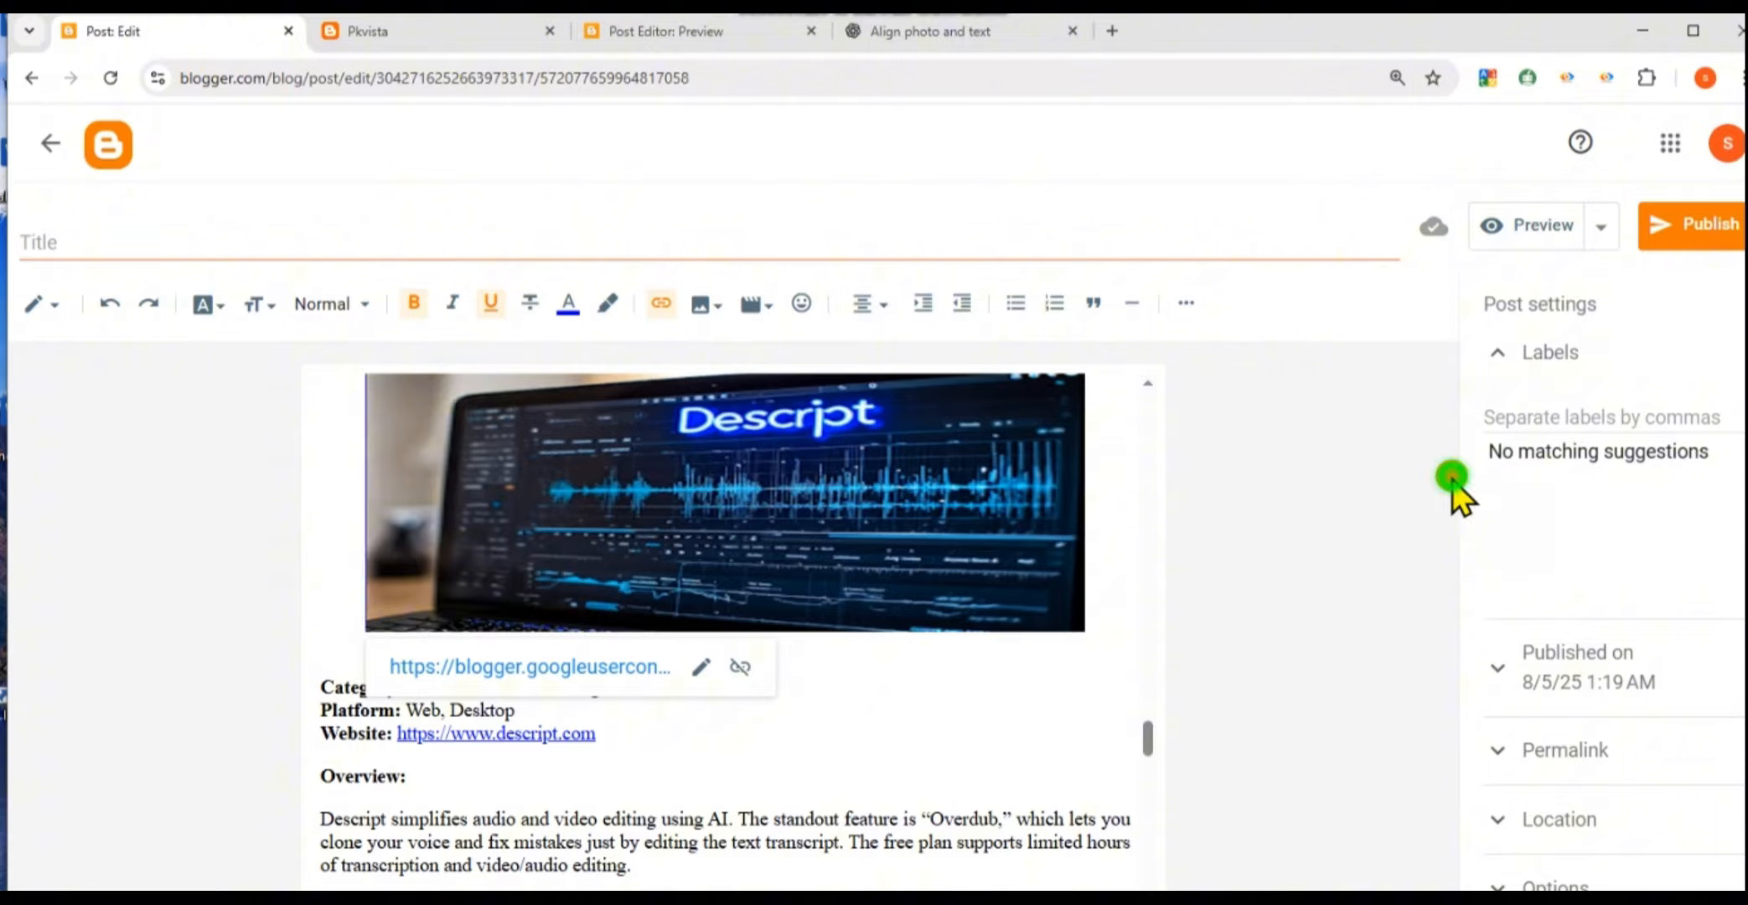
left_click(1452, 477)
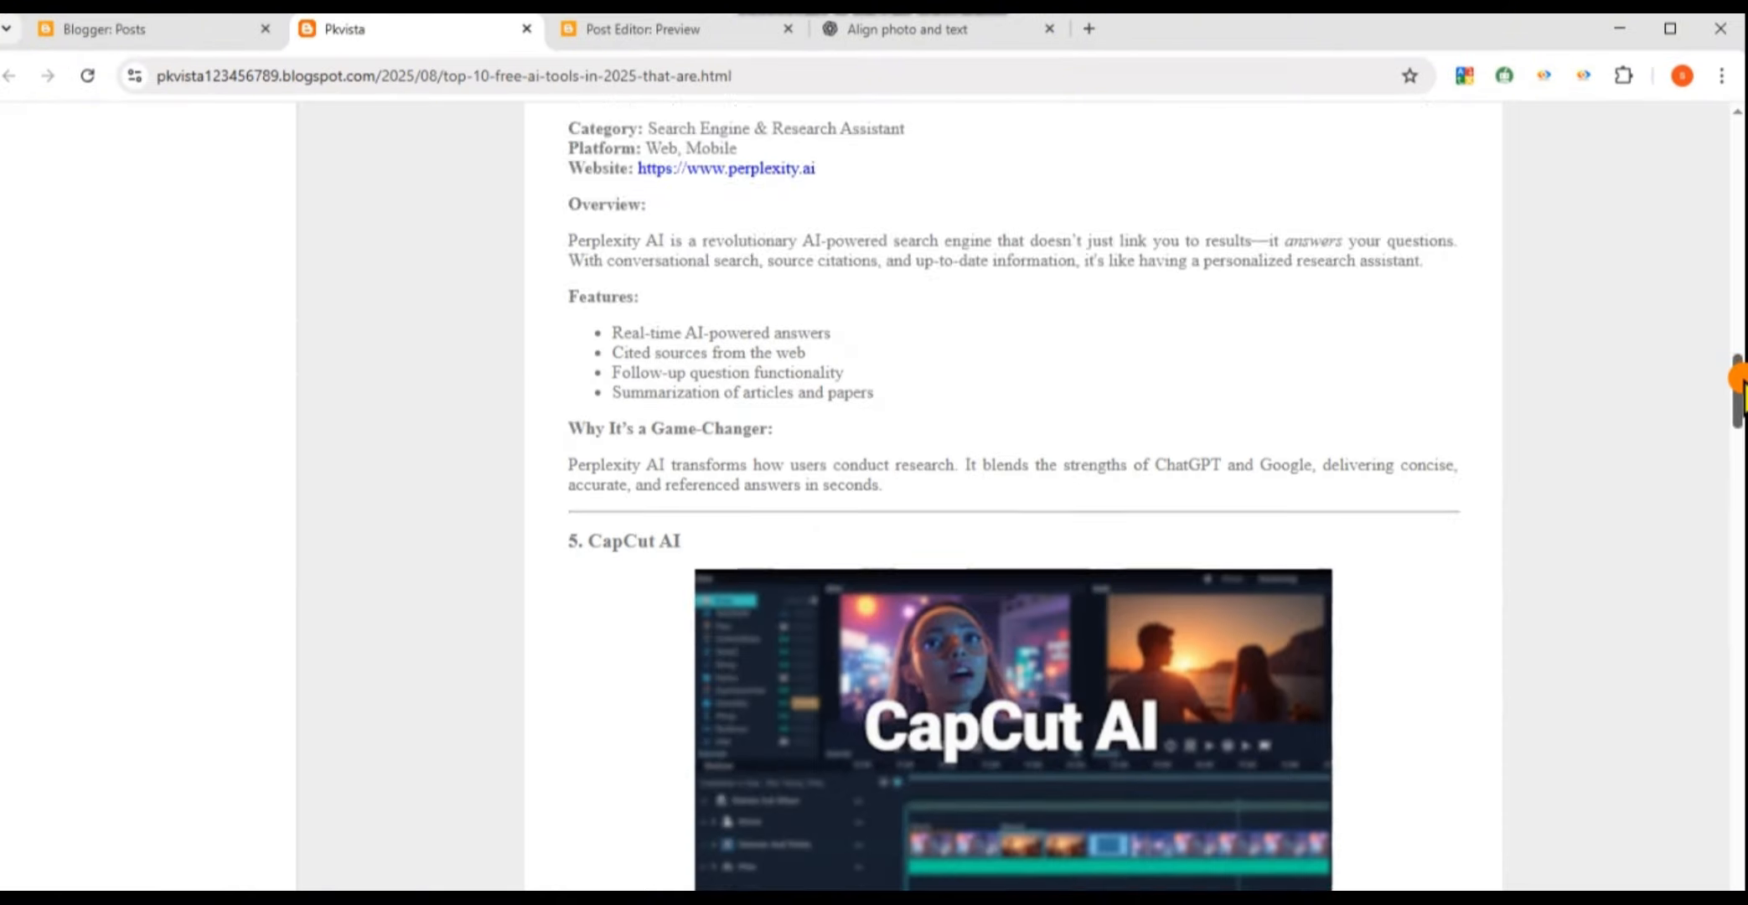
Look through the tool sections and images of the article on the published Pkvista blog page
left_click_drag(1738, 336, 1739, 739)
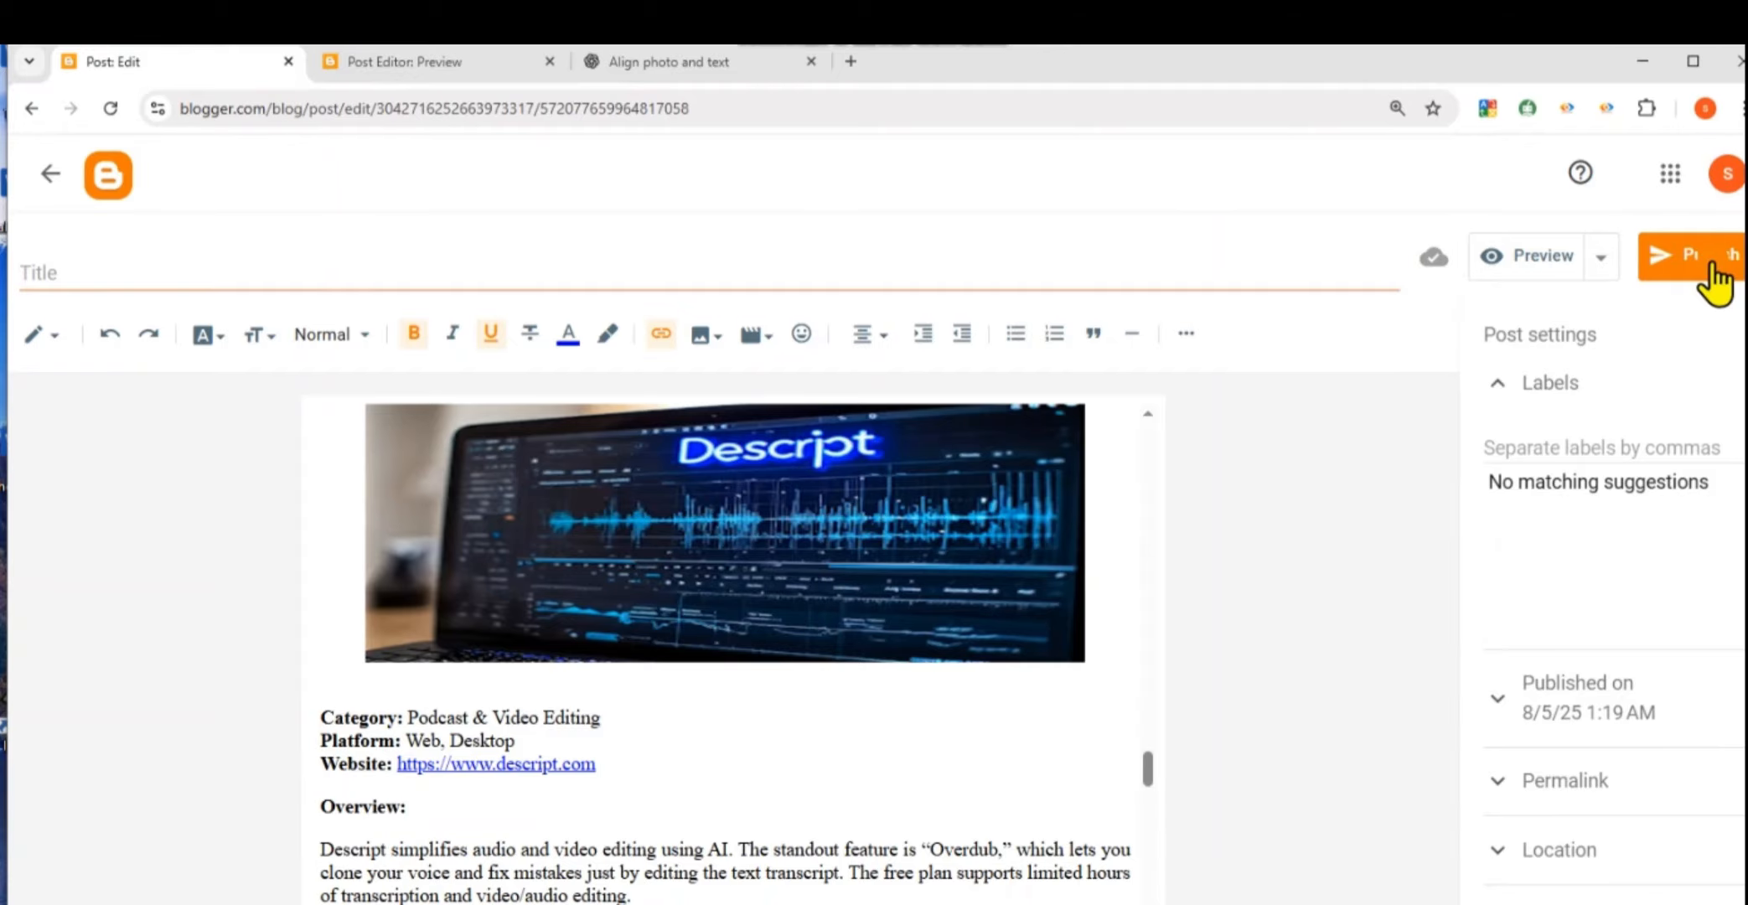
Publish the post to the Pkvista blog, confirm it, and view the published article
left_click(1705, 262)
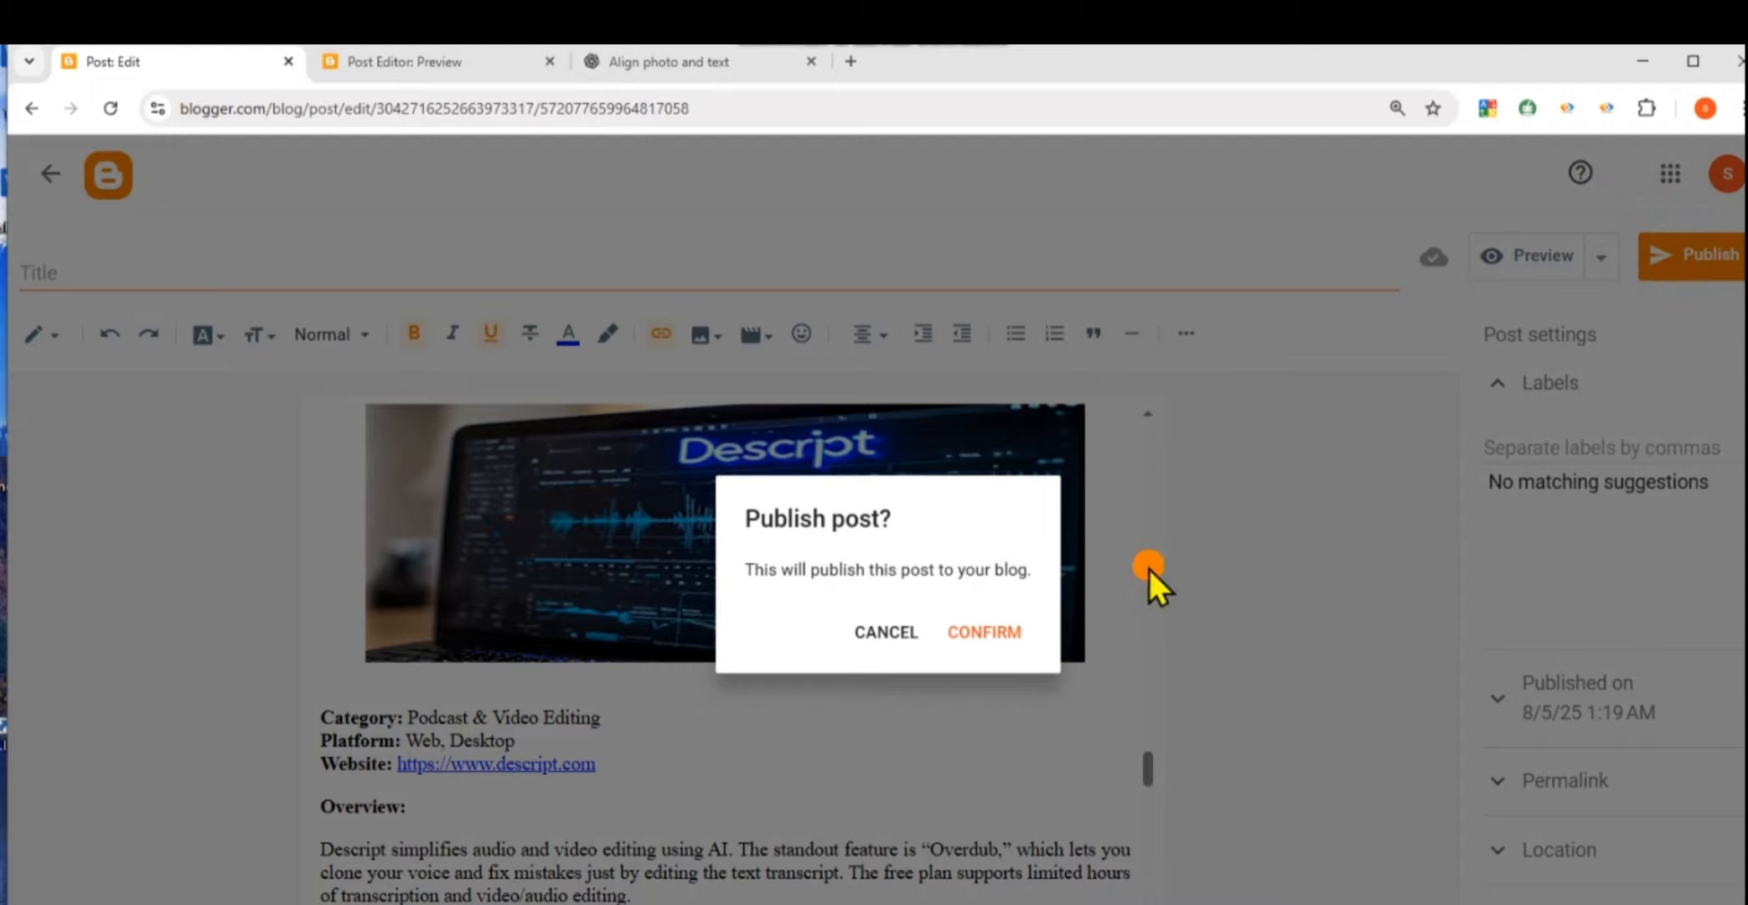
left_click(991, 632)
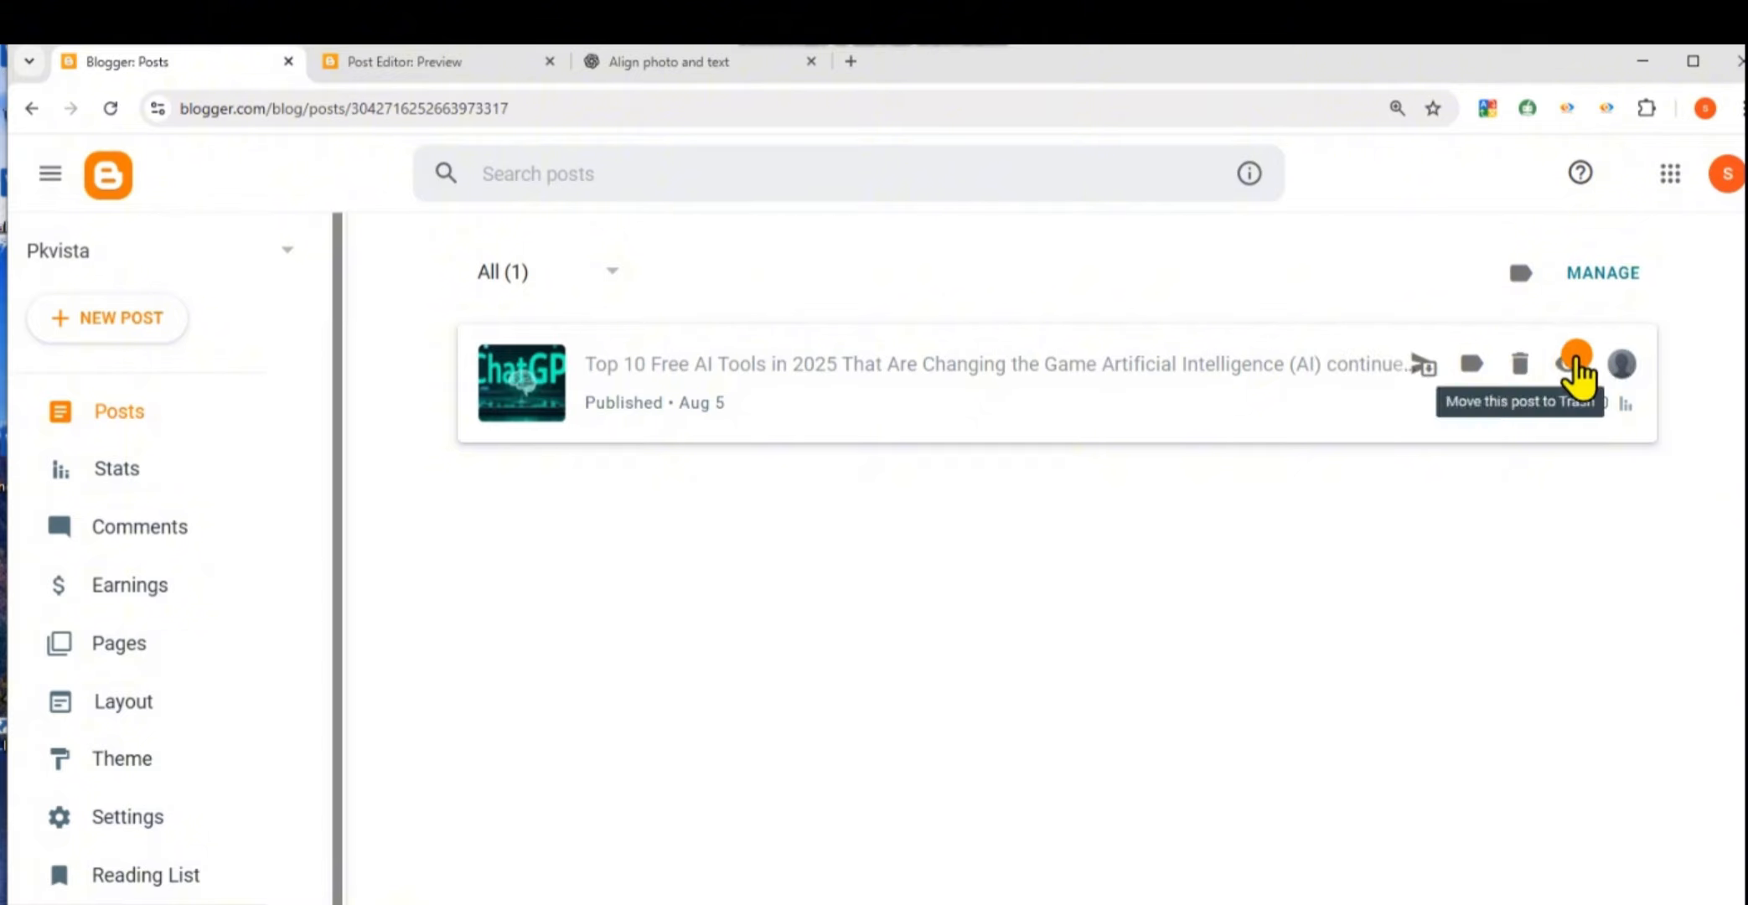
left_click(1570, 366)
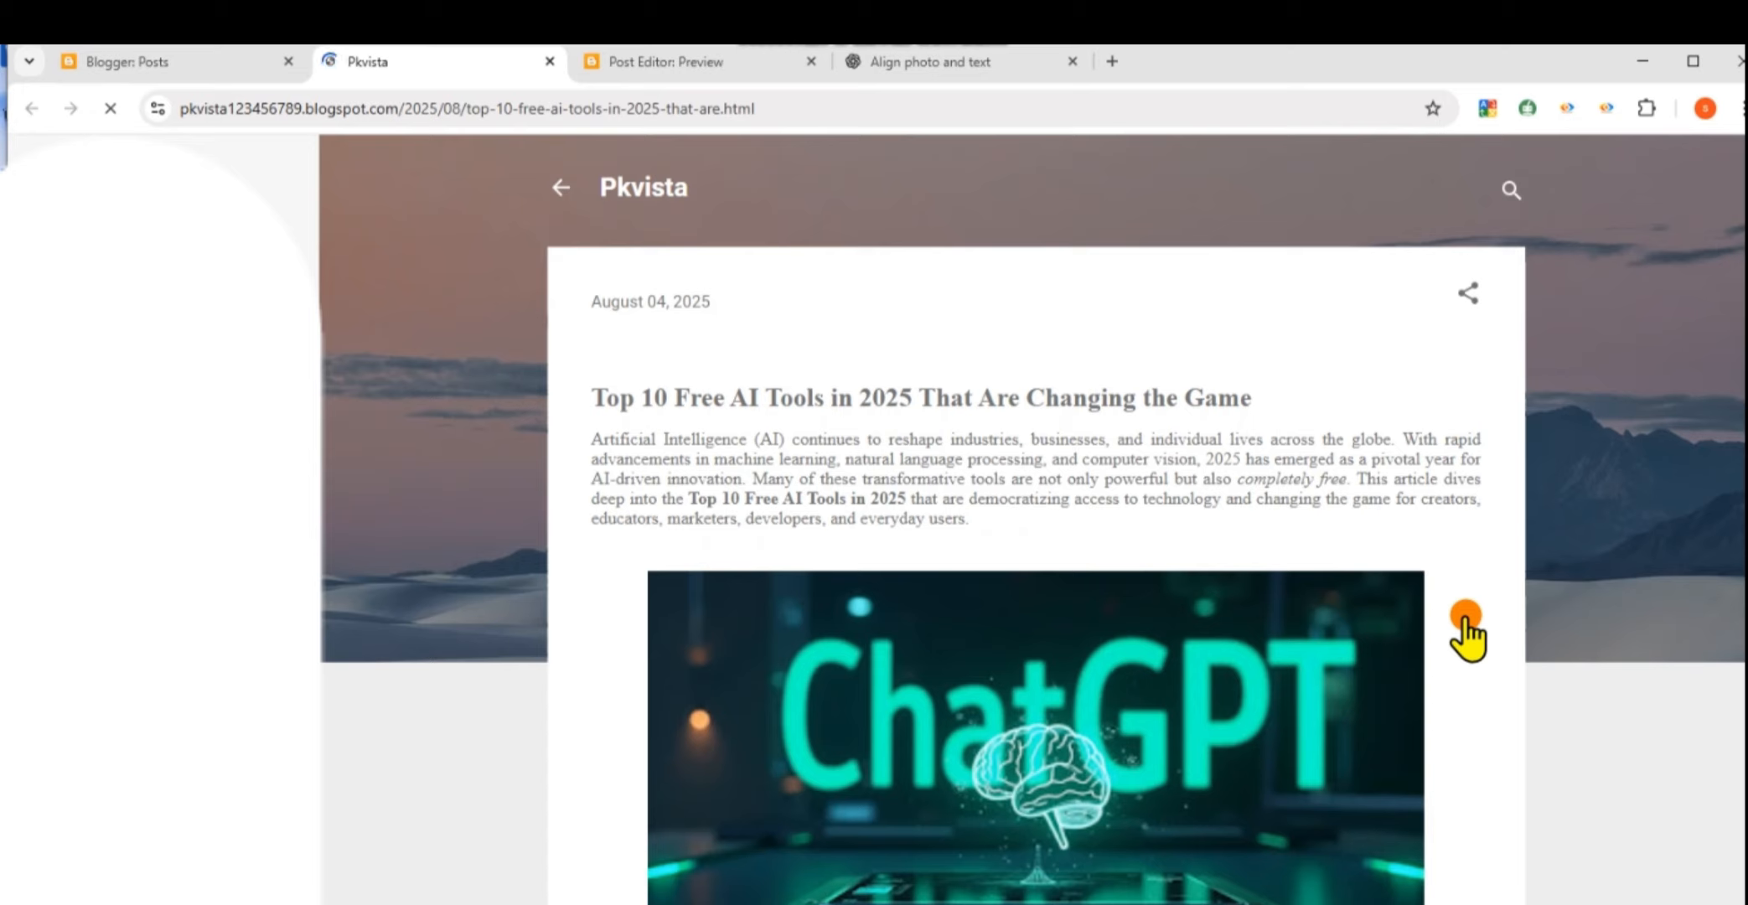
scroll(1462, 624, "down", 3)
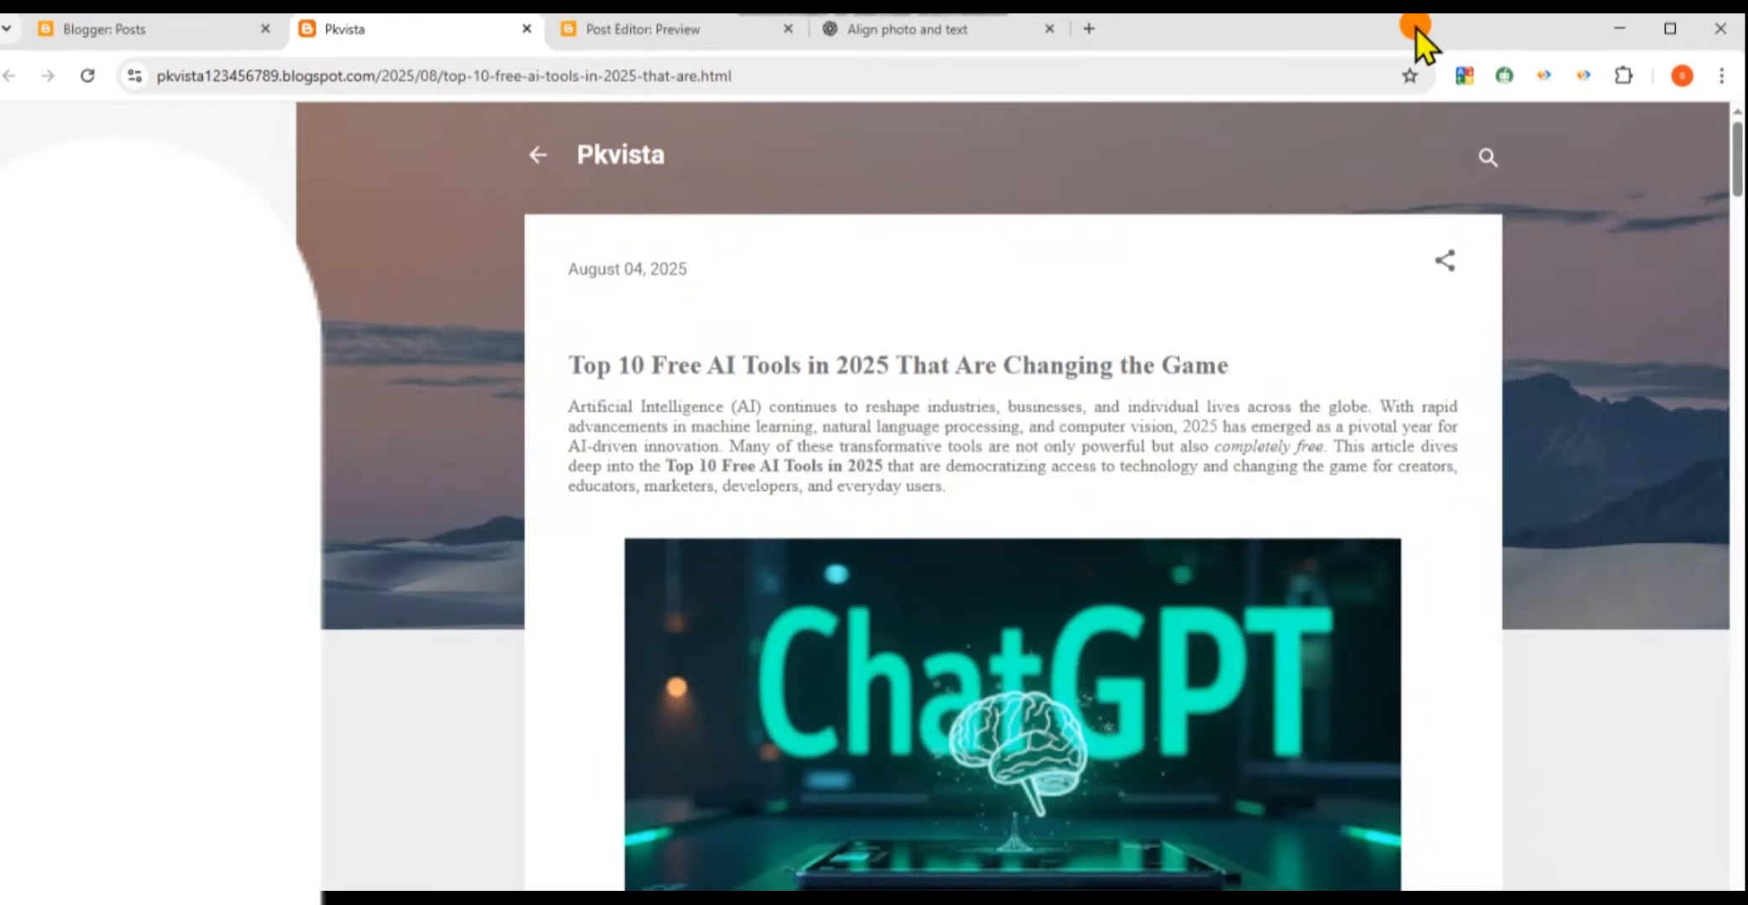